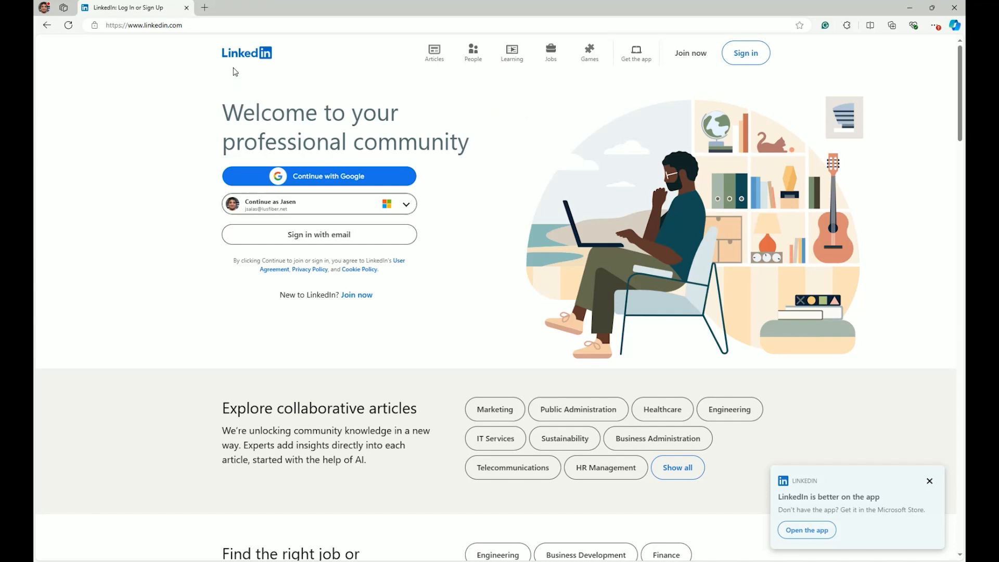
# Dismiss the app suggestion on the LinkedIn home page and sign in with the account password.
pyautogui.click(308, 182)
pyautogui.click(929, 480)
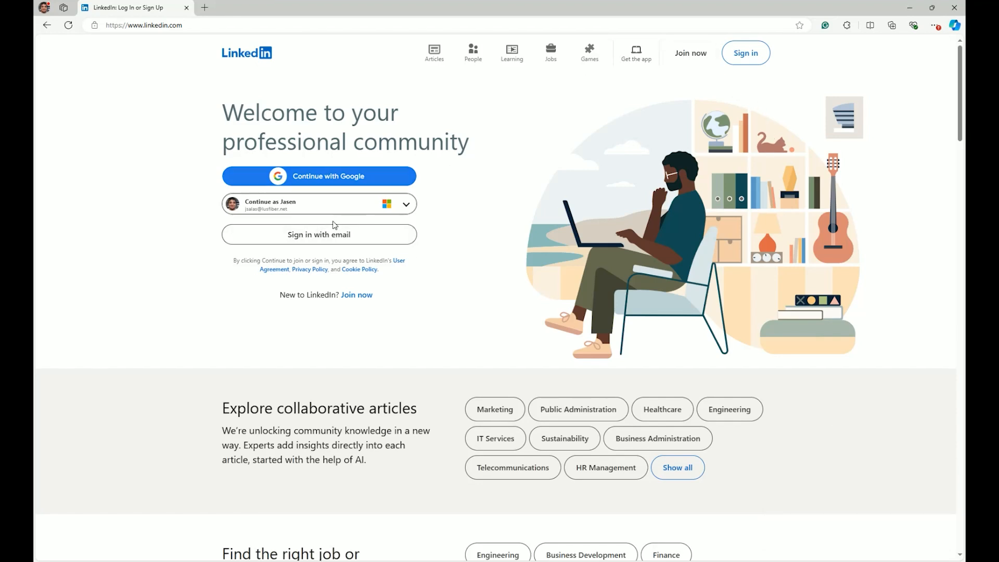
pyautogui.click(745, 55)
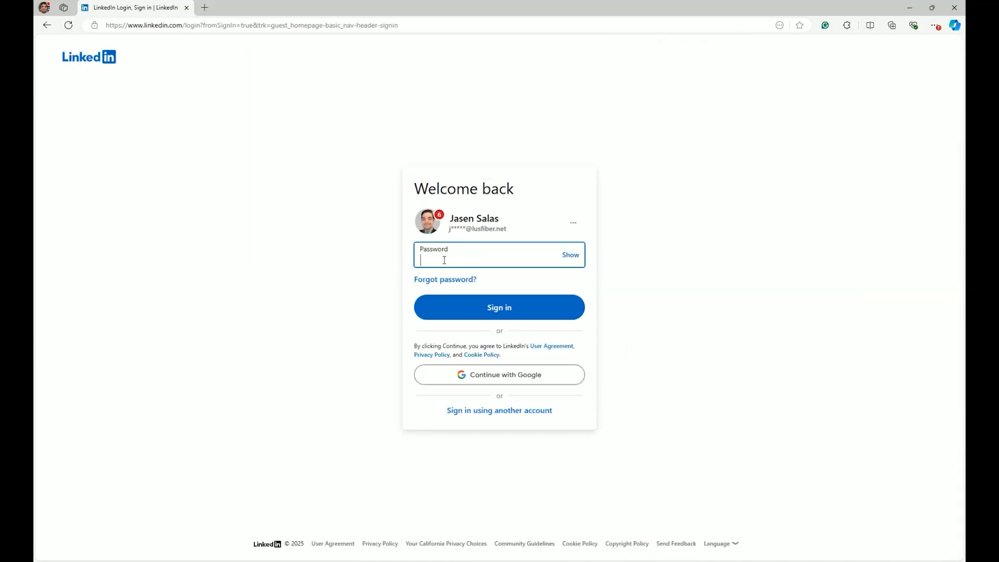
pyautogui.hotkey('ctrl', 'v')
pyautogui.click(455, 308)
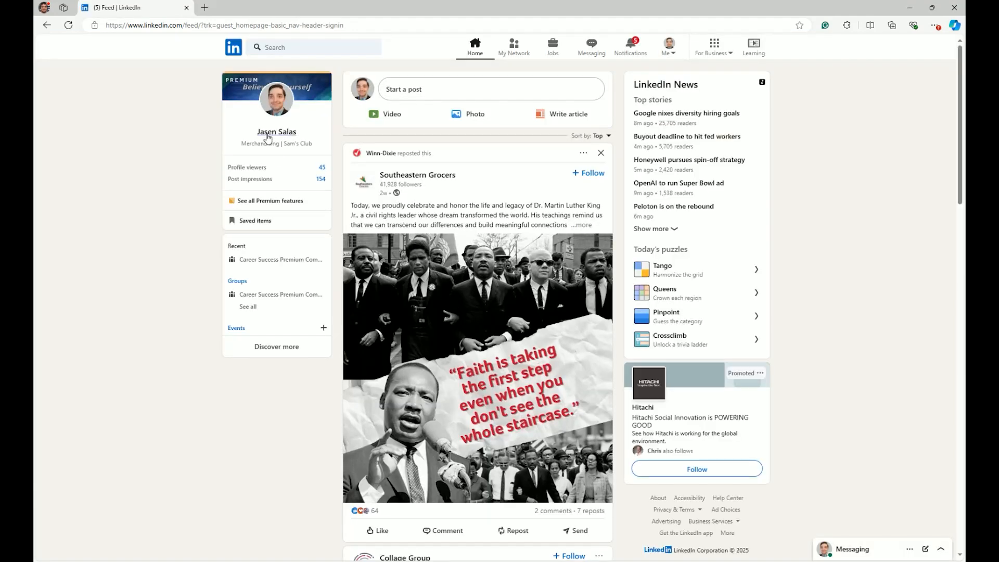
# Open the signed-in member's own profile page and start editing its background photo.
pyautogui.click(668, 50)
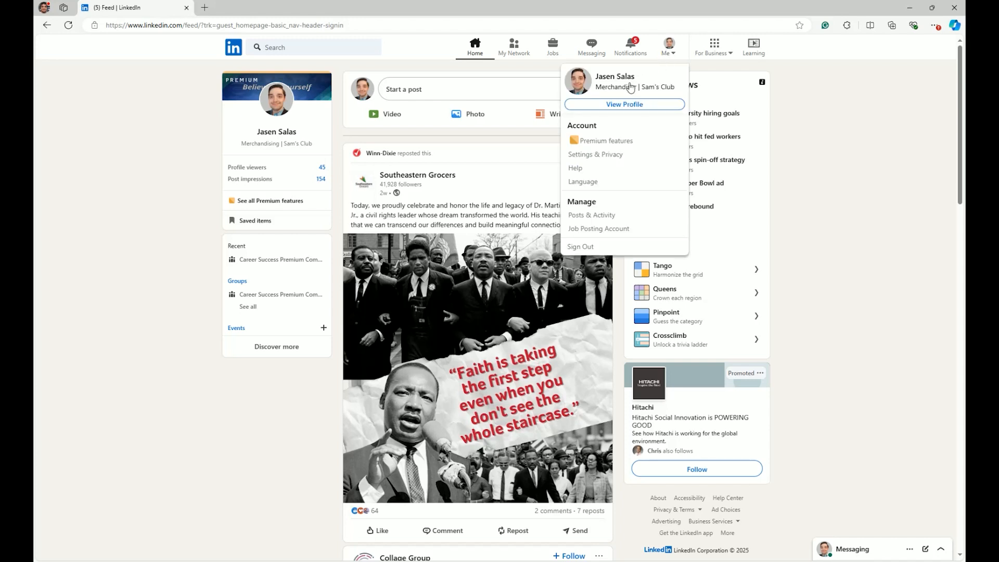
pyautogui.click(627, 86)
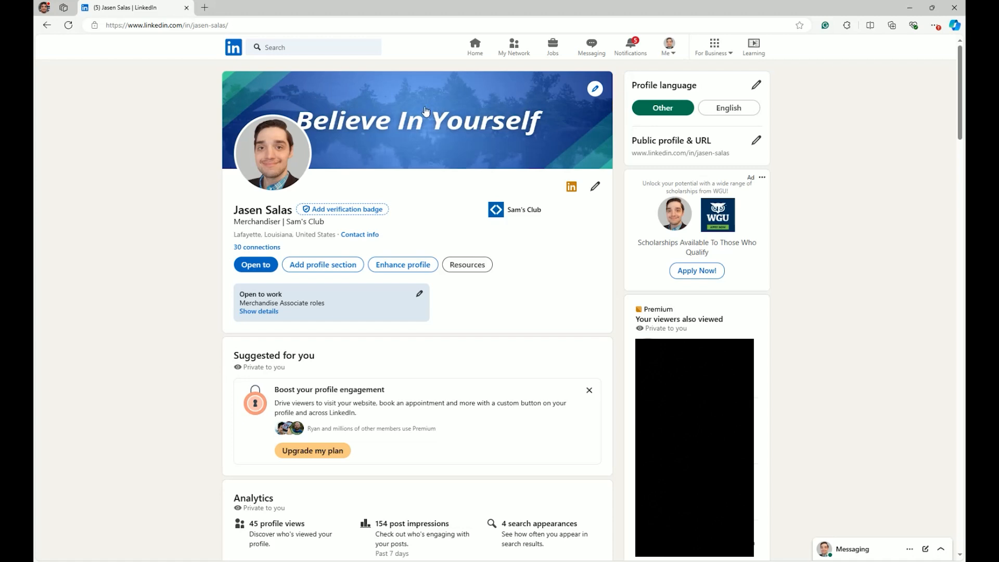
pyautogui.click(595, 88)
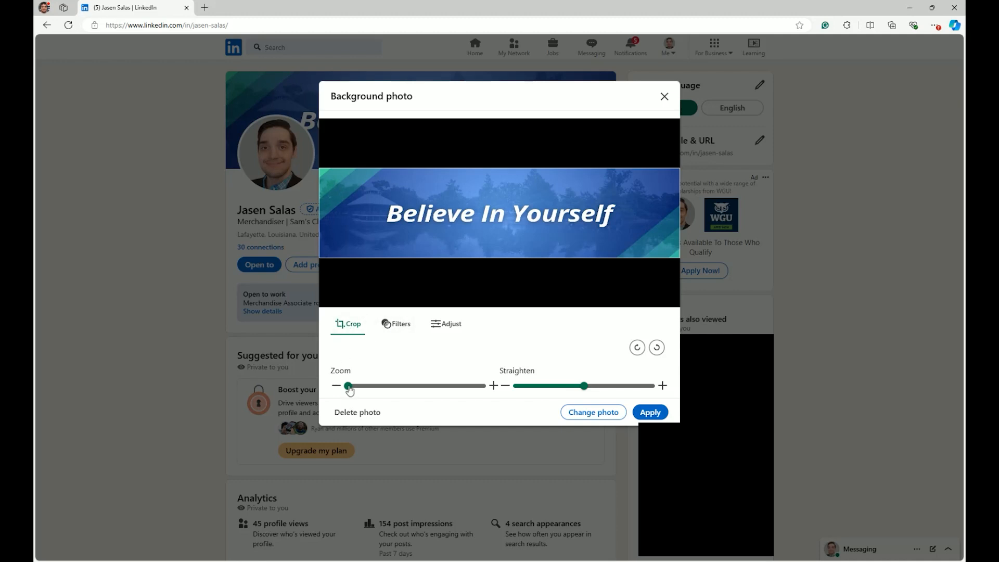
# Try the zoom and straighten adjustments on the background photo's crop, returning the zoom to 1.
pyautogui.moveTo(350, 390)
pyautogui.mouseDown()
pyautogui.moveTo(405, 391)
pyautogui.moveTo(347, 390)
pyautogui.mouseUp()
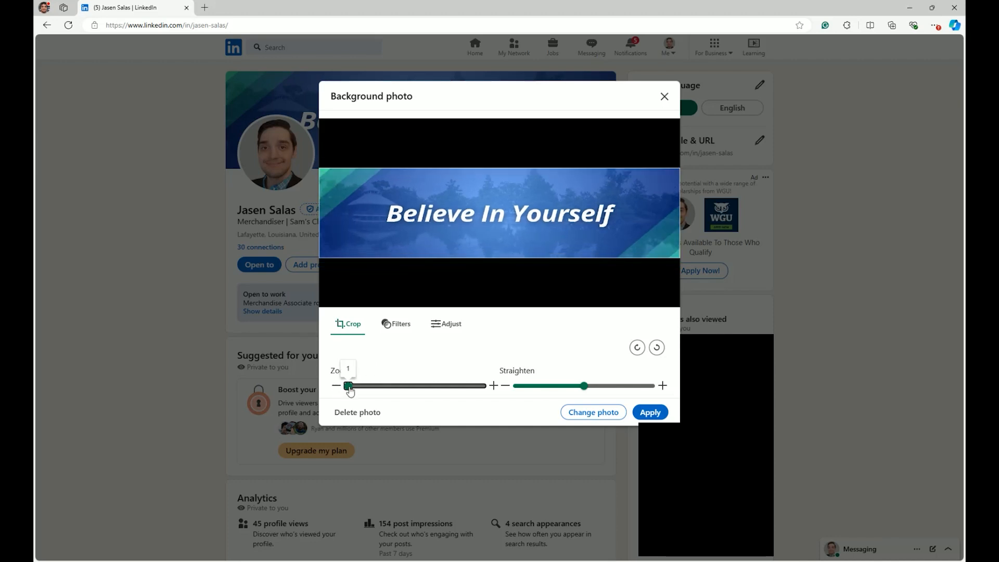
pyautogui.moveTo(588, 390)
pyautogui.mouseDown()
pyautogui.moveTo(558, 391)
pyautogui.moveTo(605, 392)
pyautogui.moveTo(585, 390)
pyautogui.mouseUp()
pyautogui.moveTo(348, 390); pyautogui.dragTo(347, 392)
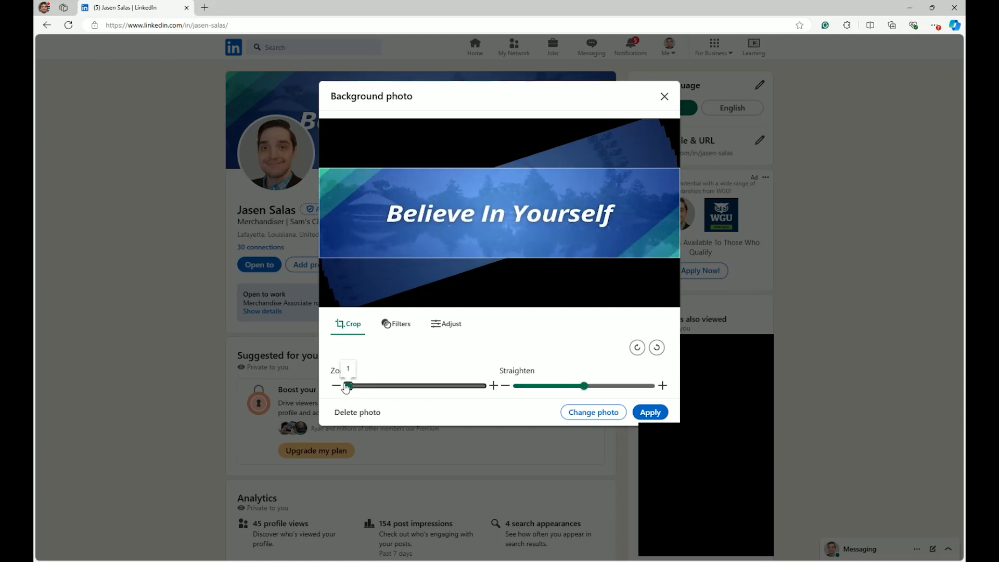
# Preview the Prime, Classic, Edge, Luminate, Spotlight and Studio filters ending on Original, and try the background photo's brightness adjustment.
pyautogui.click(391, 325)
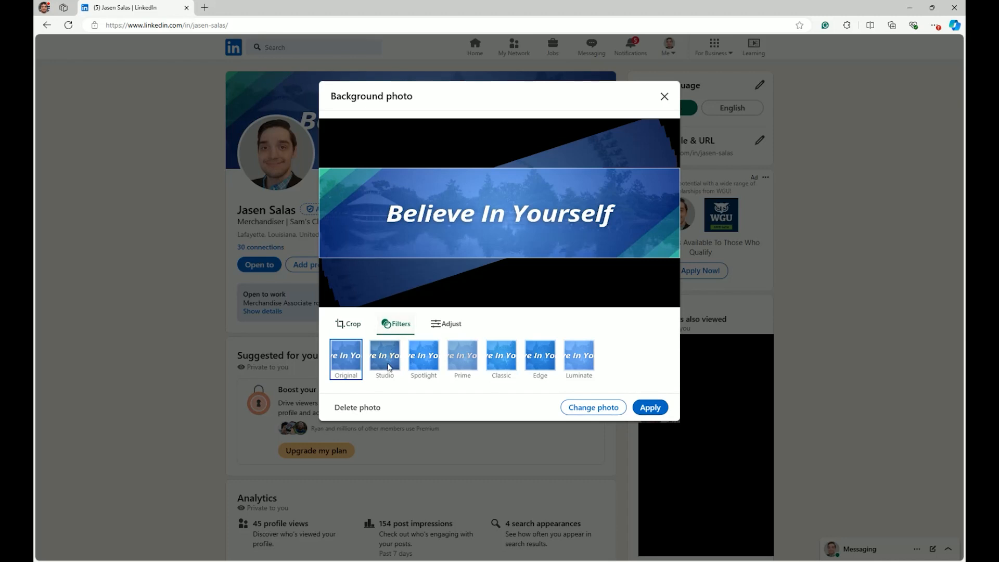
pyautogui.click(472, 361)
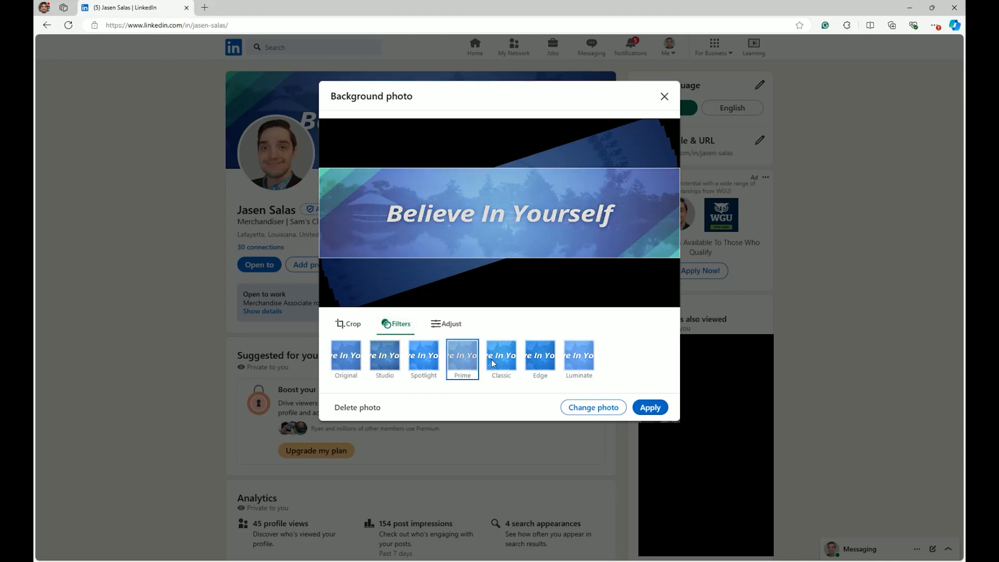
pyautogui.click(496, 365)
pyautogui.click(533, 360)
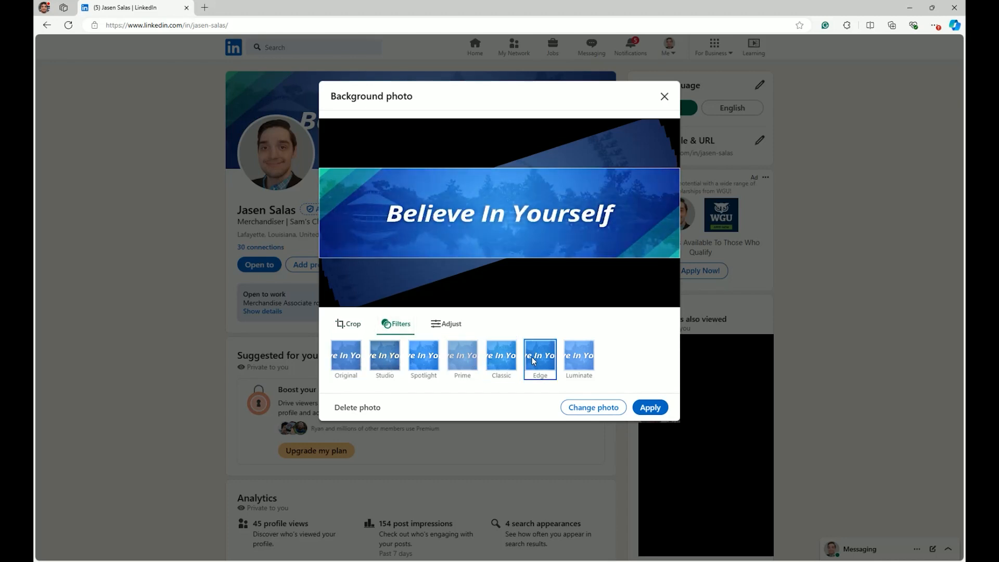
pyautogui.click(577, 360)
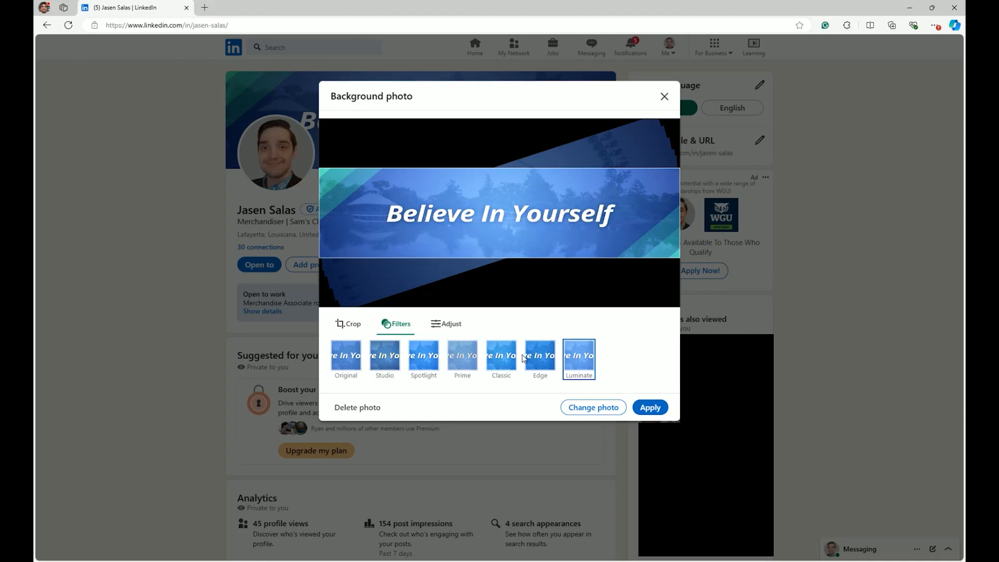
pyautogui.click(472, 358)
pyautogui.click(431, 357)
pyautogui.click(391, 356)
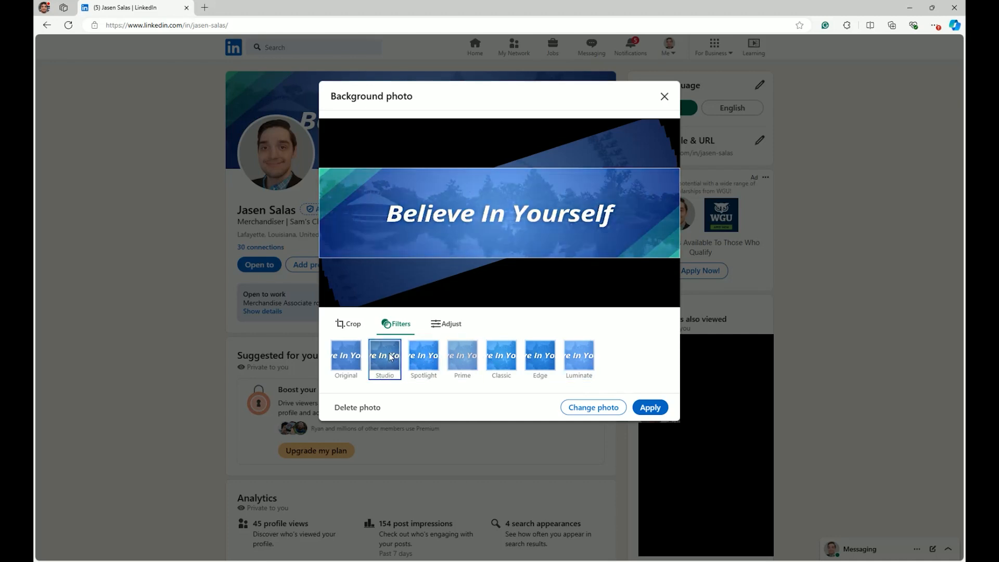
pyautogui.click(349, 356)
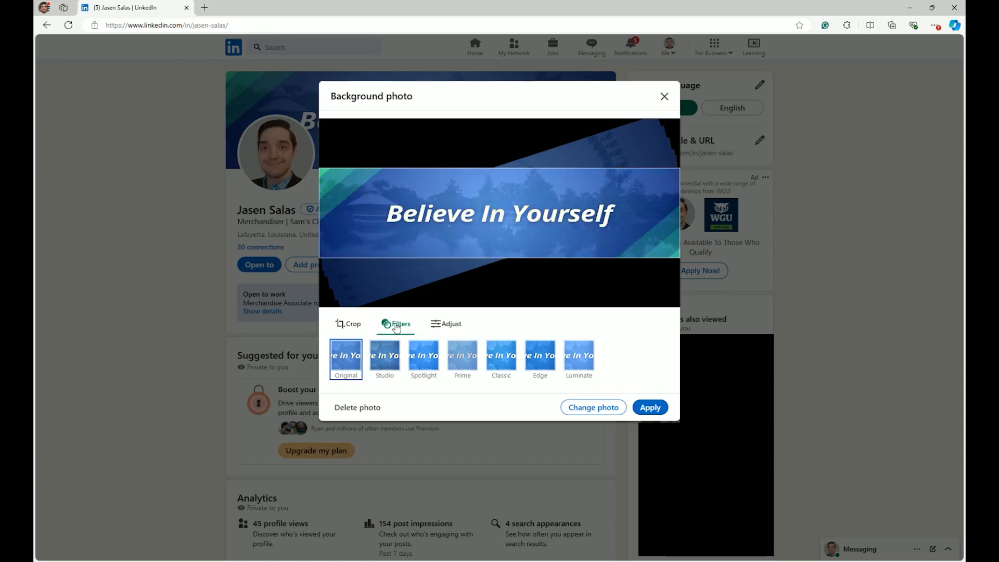
pyautogui.click(439, 326)
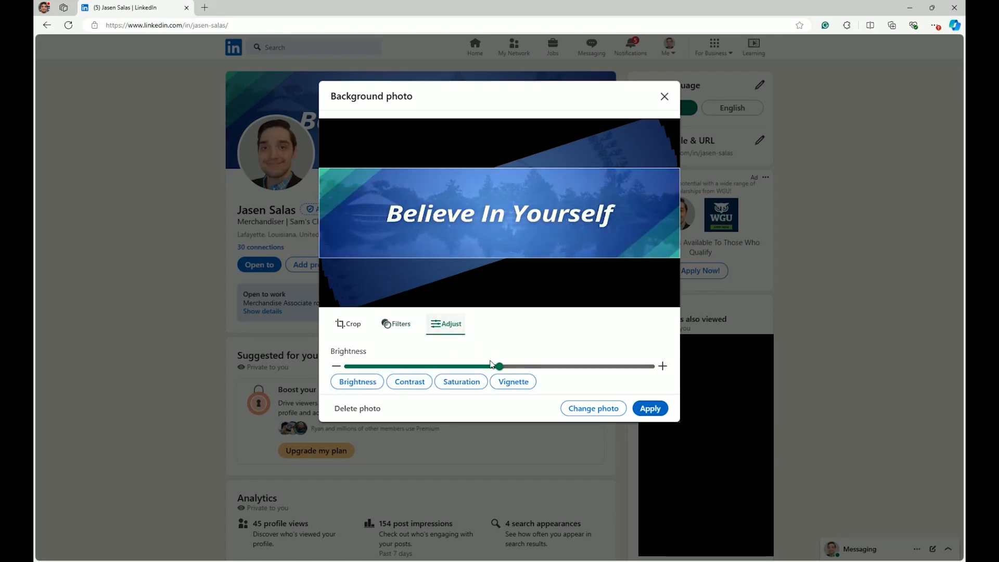
pyautogui.moveTo(488, 370)
pyautogui.mouseDown()
pyautogui.moveTo(374, 372)
pyautogui.moveTo(560, 373)
pyautogui.moveTo(502, 370)
pyautogui.mouseUp()
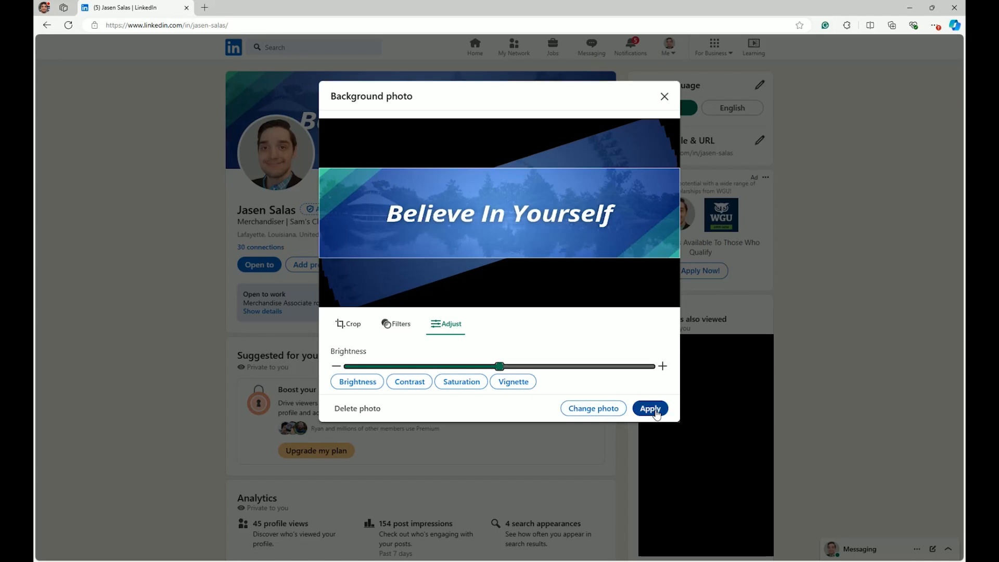
# Open the replacement options for the background photo and browse the stock cover images.
pyautogui.click(598, 409)
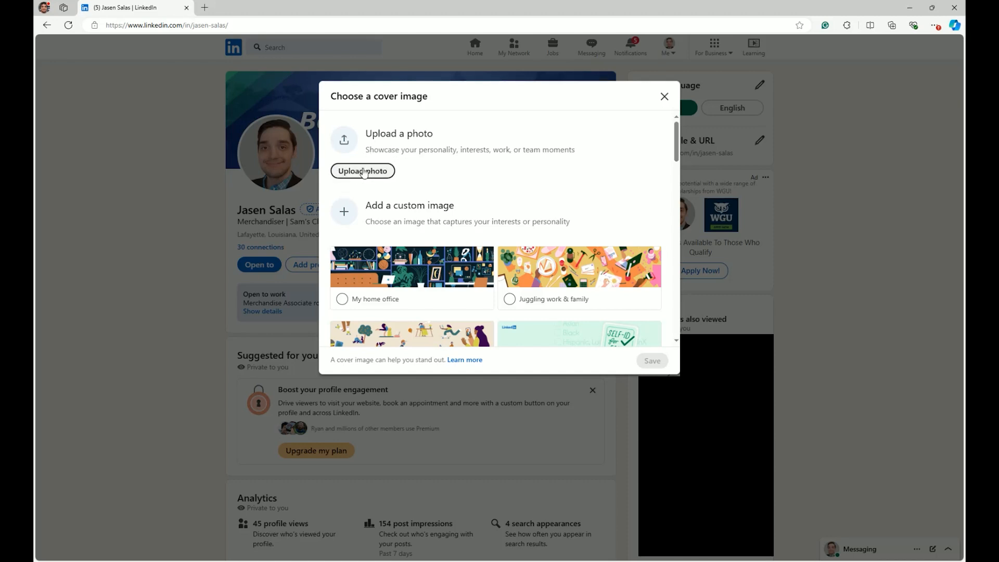
pyautogui.scroll(-2, 410, 162)
pyautogui.scroll(1, 393, 182)
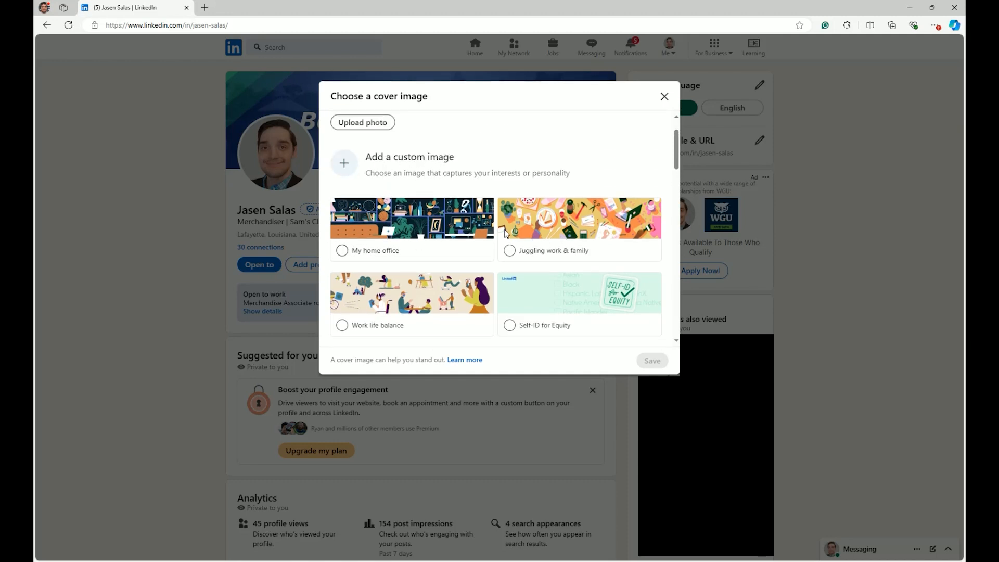
pyautogui.scroll(-1, 499, 229)
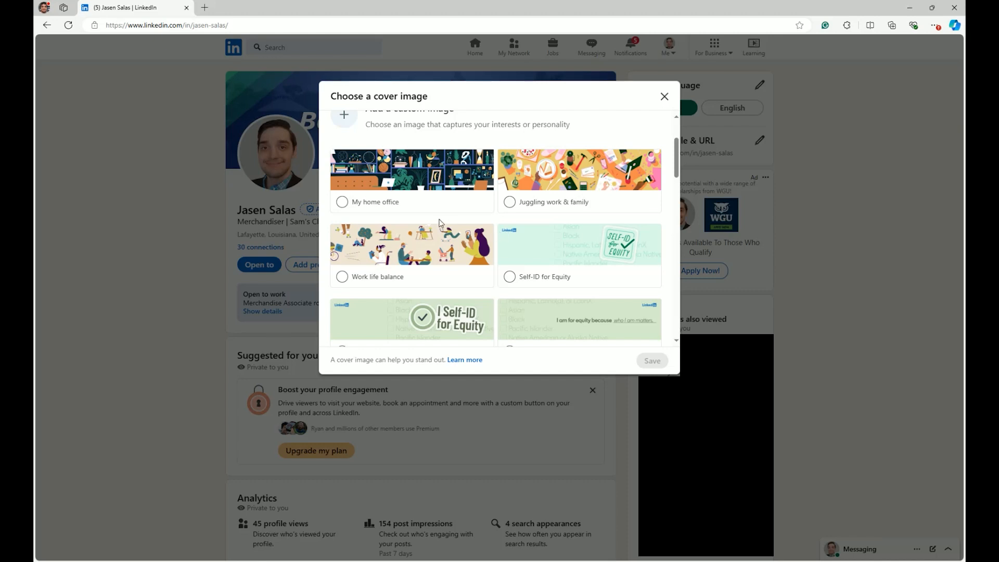
pyautogui.scroll(1, 364, 231)
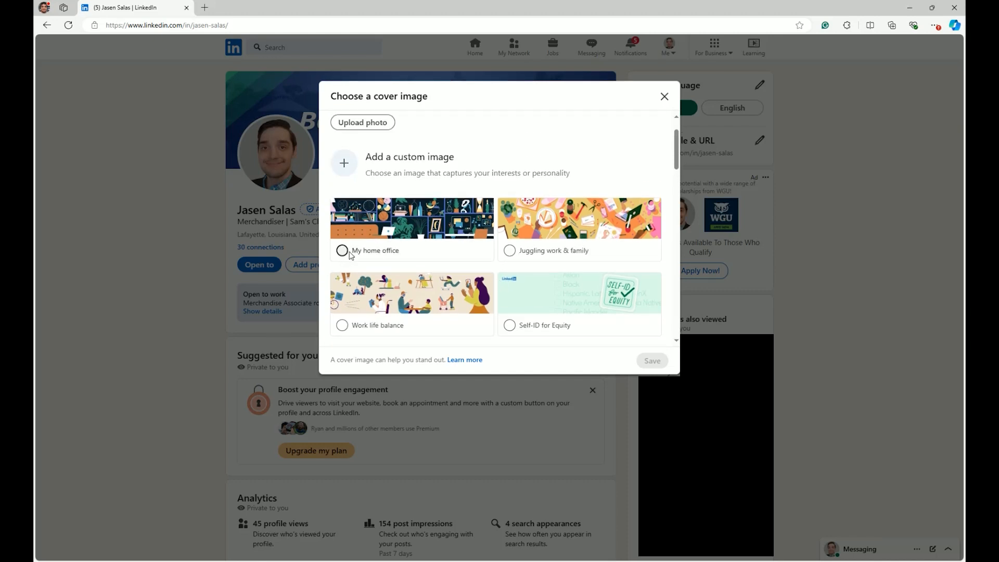
pyautogui.scroll(-1, 588, 251)
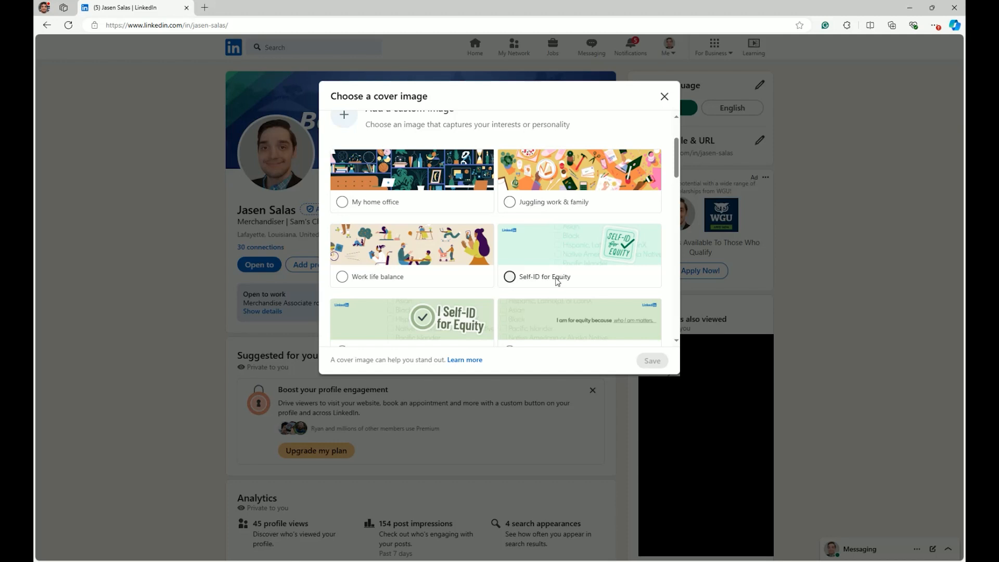
pyautogui.scroll(-5, 437, 259)
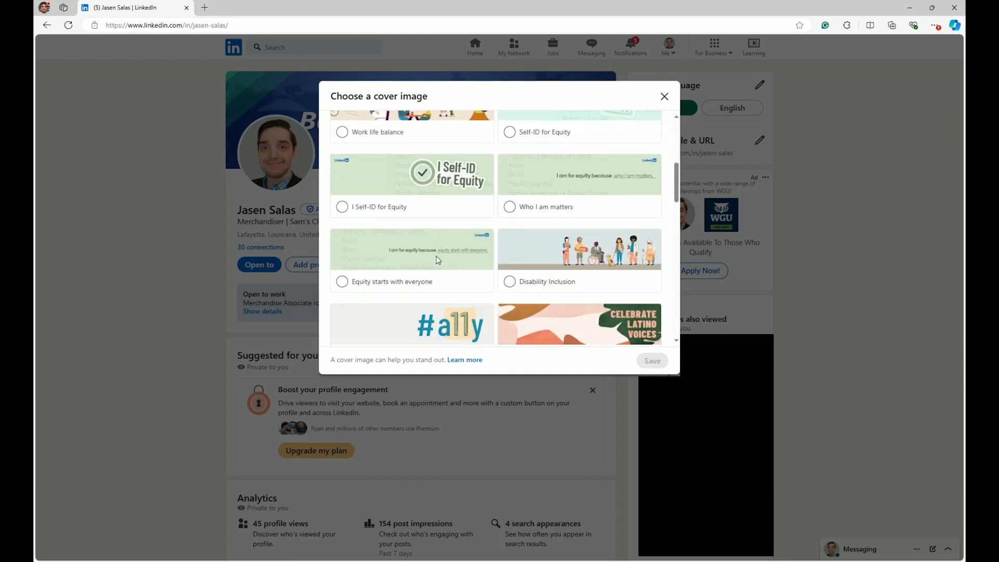
pyautogui.scroll(-4, 438, 261)
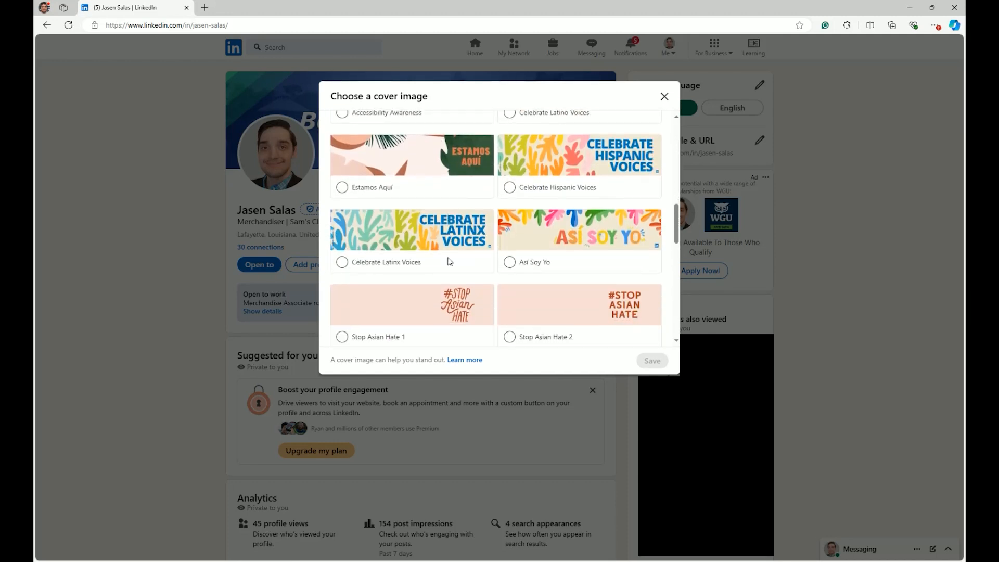
pyautogui.scroll(-7, 449, 261)
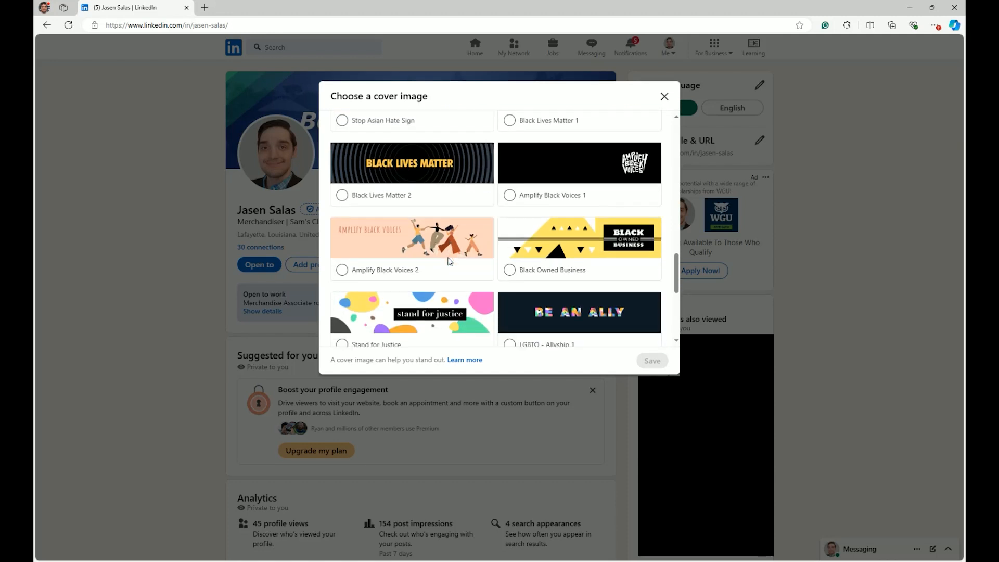
pyautogui.scroll(-3, 450, 261)
pyautogui.scroll(9, 395, 283)
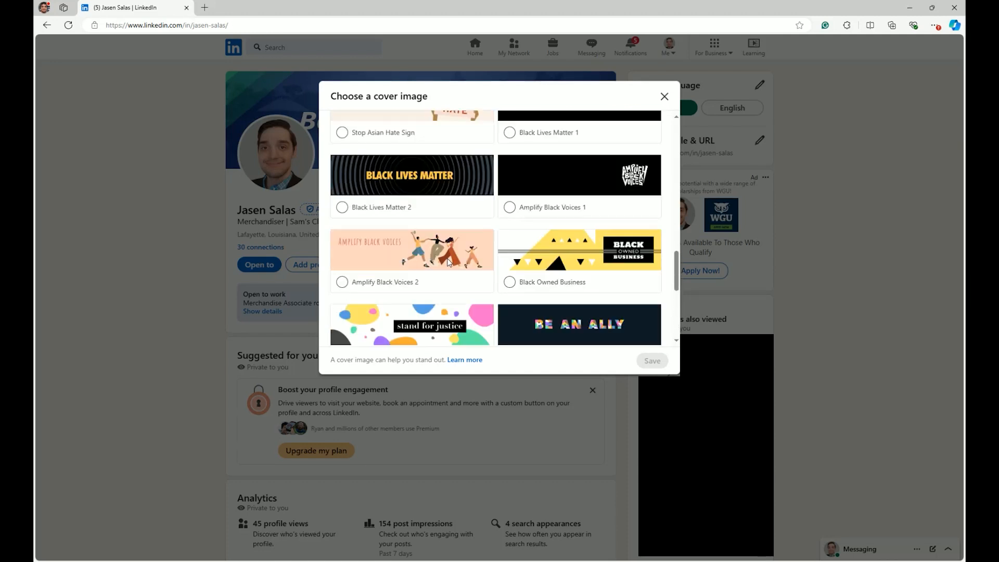
pyautogui.scroll(3, 392, 287)
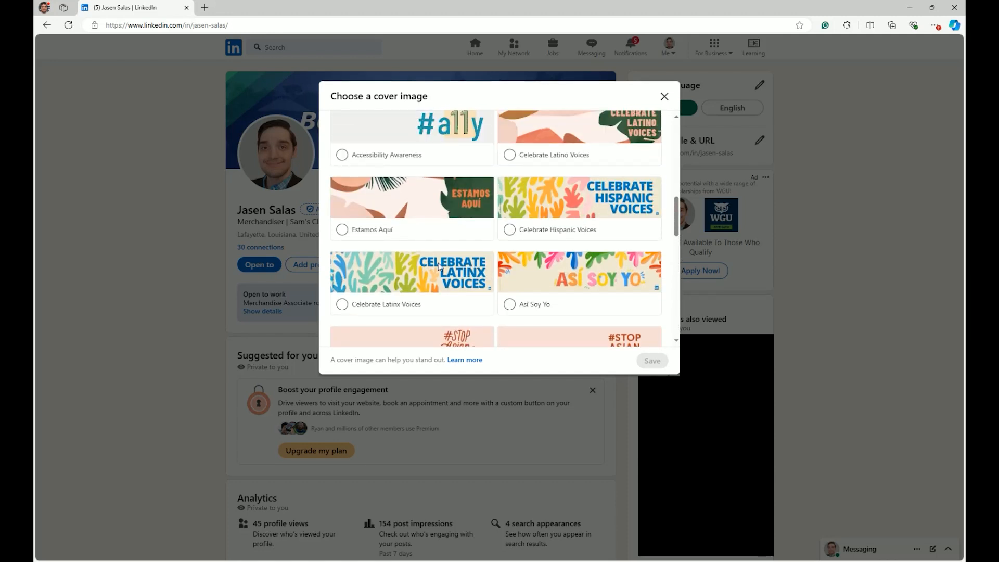
pyautogui.scroll(10, 451, 266)
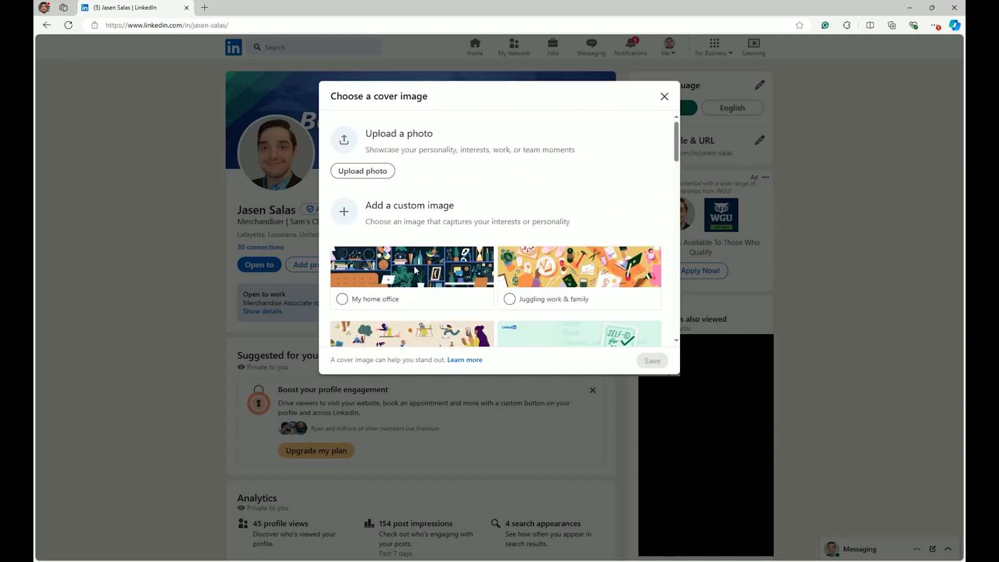
# Select the My home office cover image and leave the cover image chooser without saving.
pyautogui.click(342, 298)
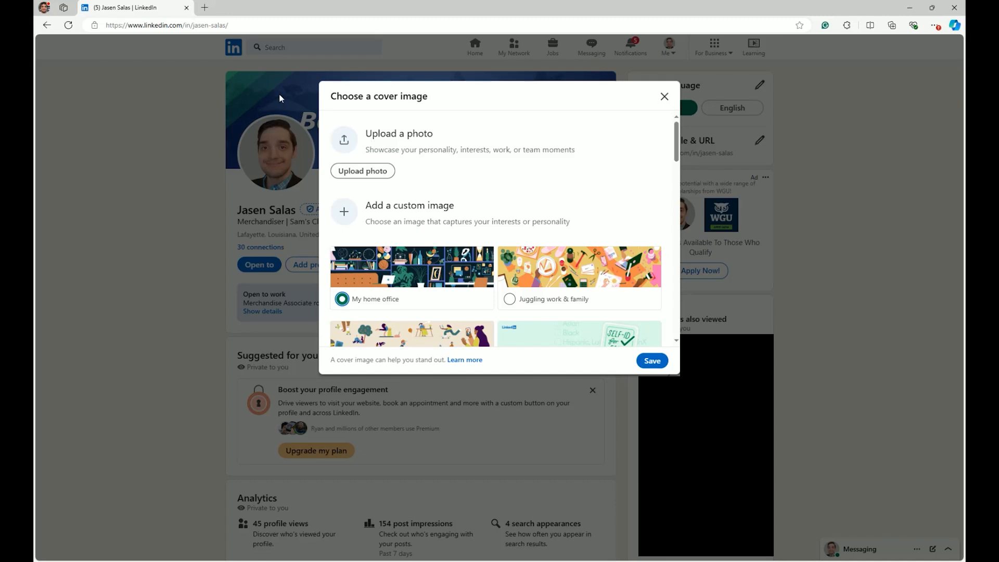
pyautogui.click(665, 98)
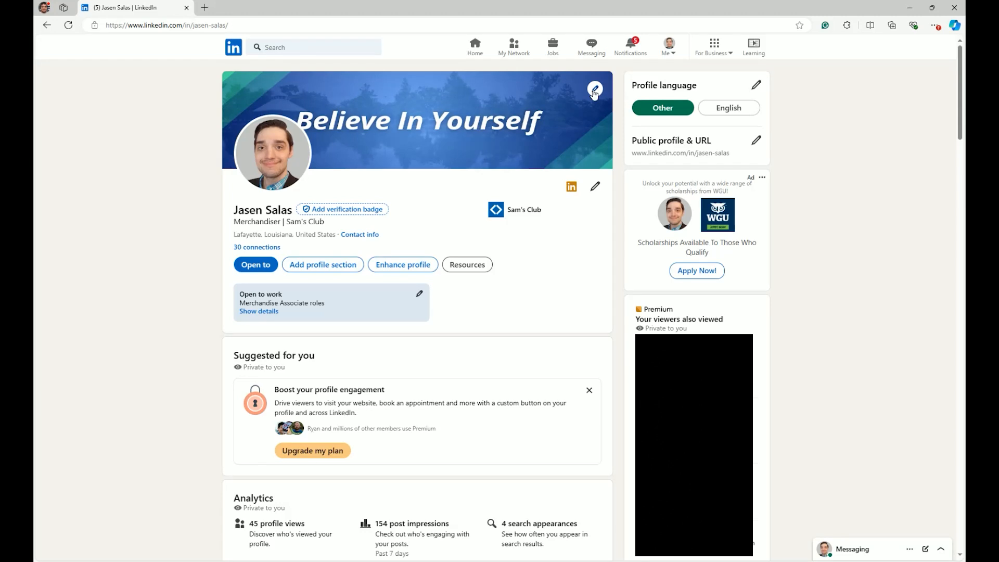
# Open the profile photo for editing and try its crop by zooming in, repositioning the face and zooming back out.
pyautogui.click(266, 170)
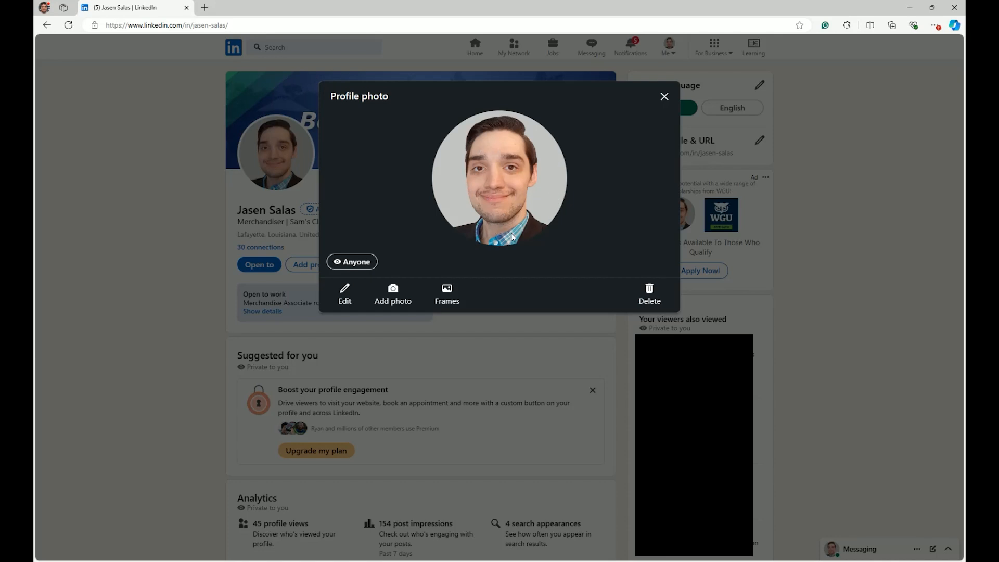
pyautogui.click(345, 296)
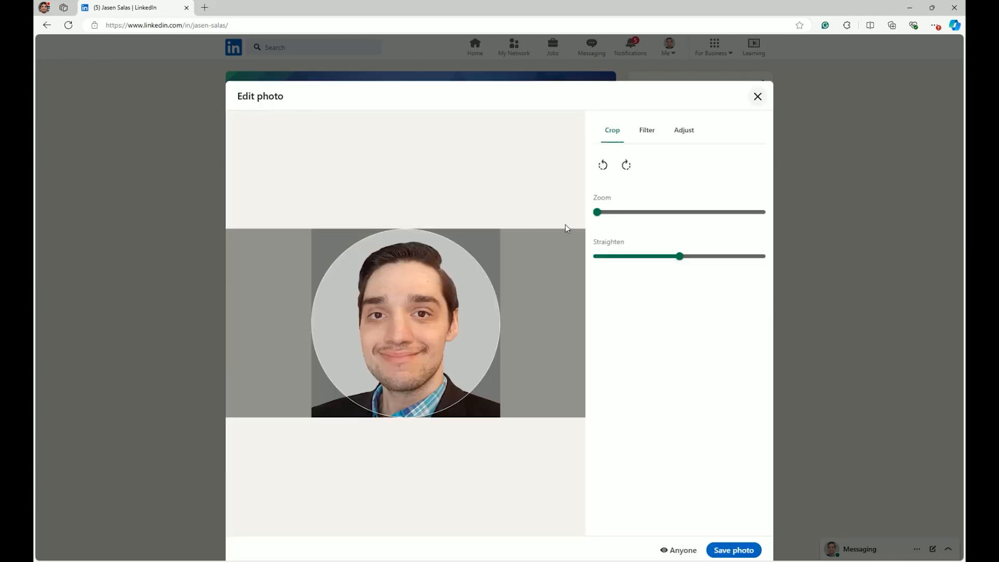
pyautogui.moveTo(596, 213); pyautogui.dragTo(642, 217)
pyautogui.moveTo(401, 302)
pyautogui.mouseDown()
pyautogui.moveTo(404, 357)
pyautogui.moveTo(415, 340)
pyautogui.moveTo(401, 308)
pyautogui.moveTo(372, 311)
pyautogui.moveTo(406, 314)
pyautogui.mouseUp()
pyautogui.moveTo(640, 213); pyautogui.dragTo(599, 217)
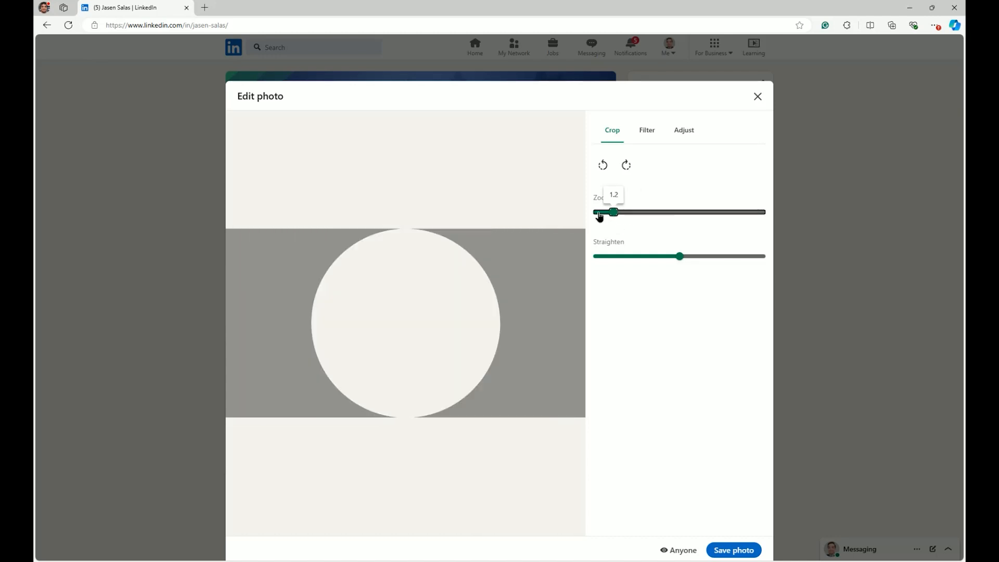
# Preview the Edge, Classic and Studio filters on the profile photo and return to the Original filter.
pyautogui.click(645, 132)
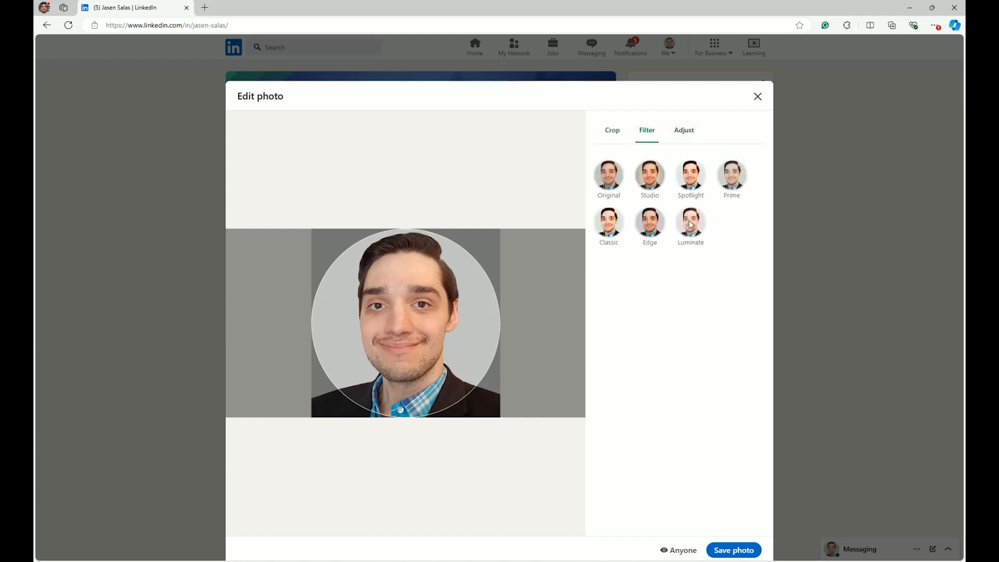
pyautogui.click(658, 224)
pyautogui.click(612, 223)
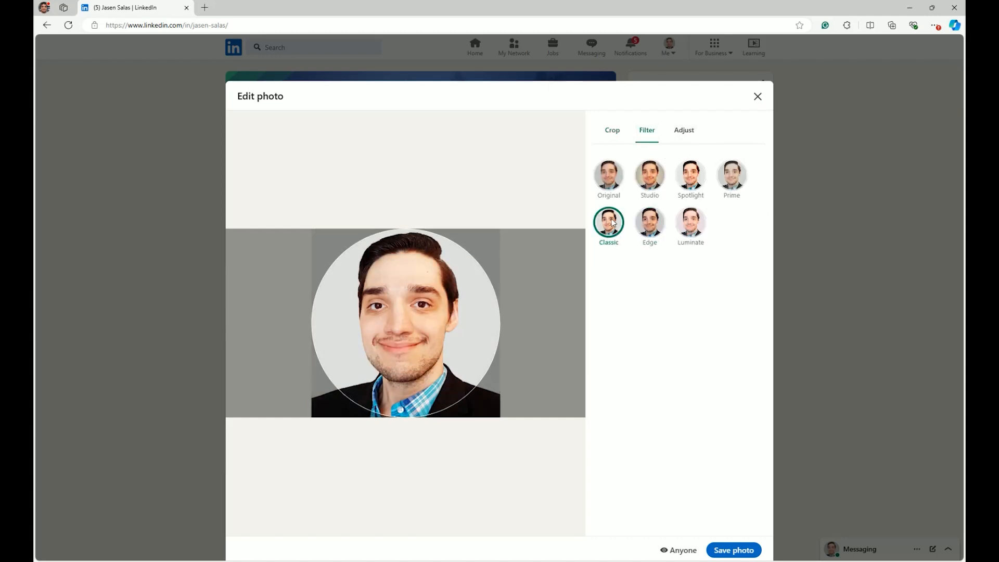
pyautogui.click(653, 185)
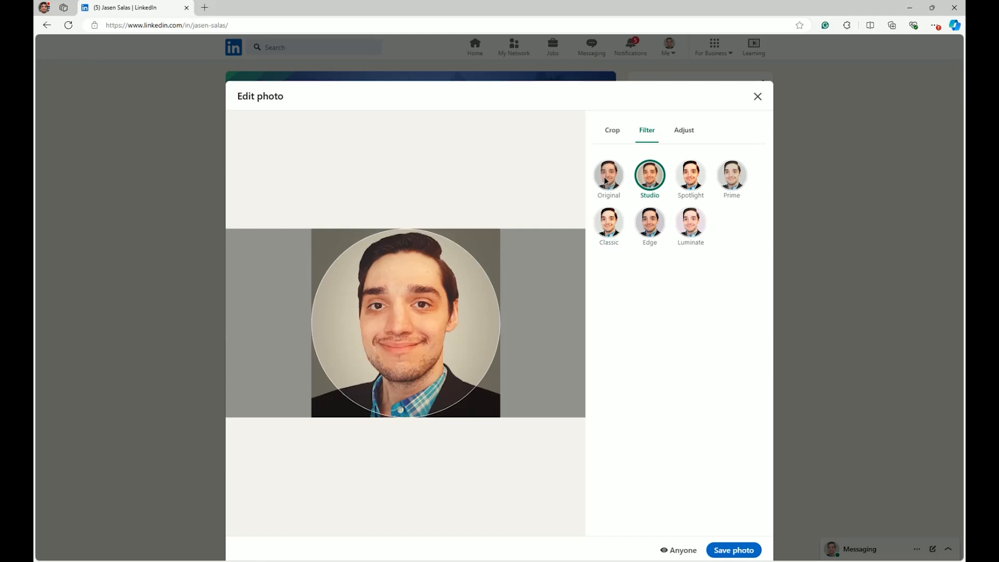
pyautogui.click(604, 176)
# Try the profile photo's brightness and vignette adjustments around their midpoints and leave the photo editor without saving.
pyautogui.click(680, 138)
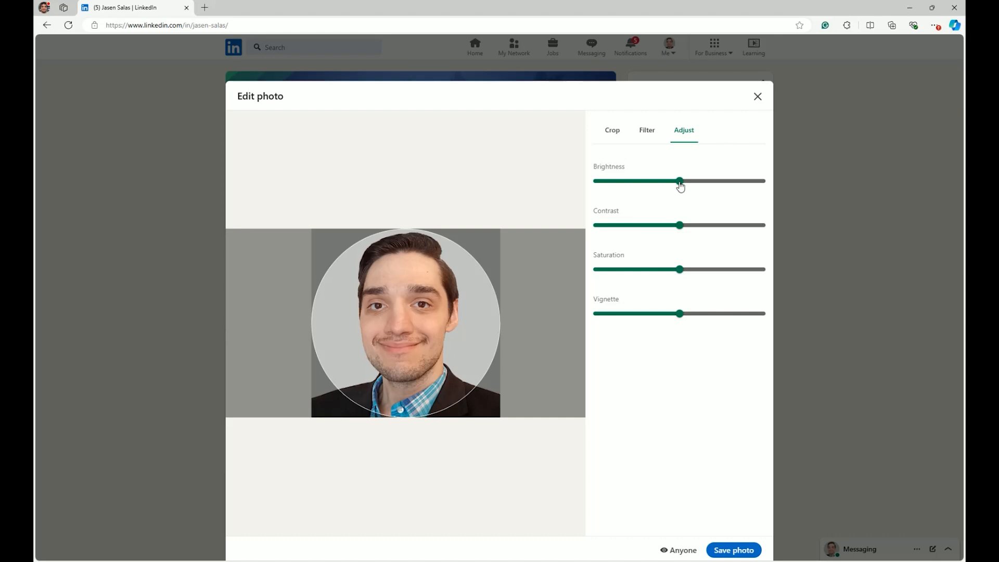
pyautogui.moveTo(680, 183)
pyautogui.mouseDown()
pyautogui.moveTo(631, 185)
pyautogui.moveTo(706, 191)
pyautogui.moveTo(680, 186)
pyautogui.mouseUp()
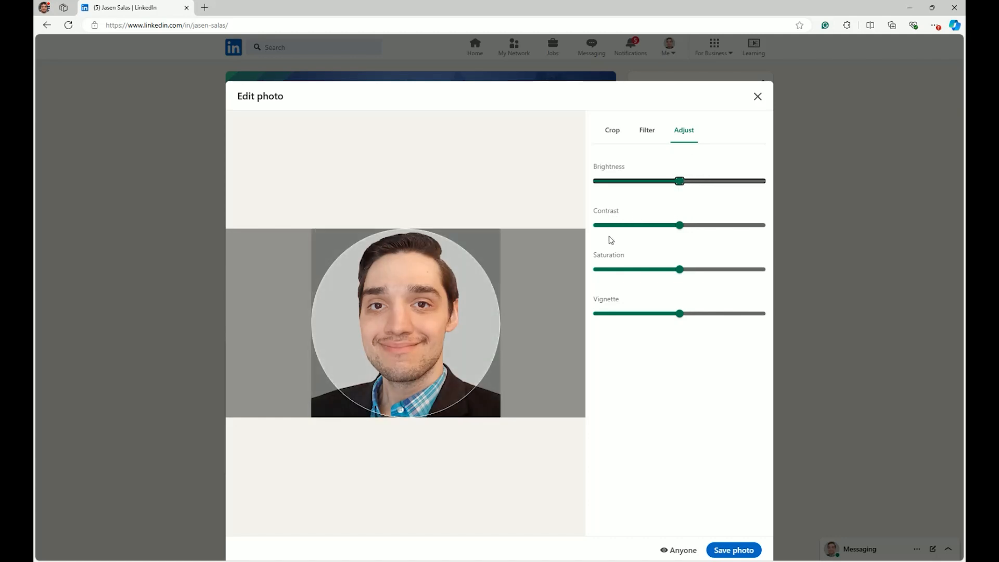
pyautogui.moveTo(677, 314)
pyautogui.mouseDown()
pyautogui.moveTo(655, 315)
pyautogui.moveTo(716, 320)
pyautogui.moveTo(679, 314)
pyautogui.mouseUp()
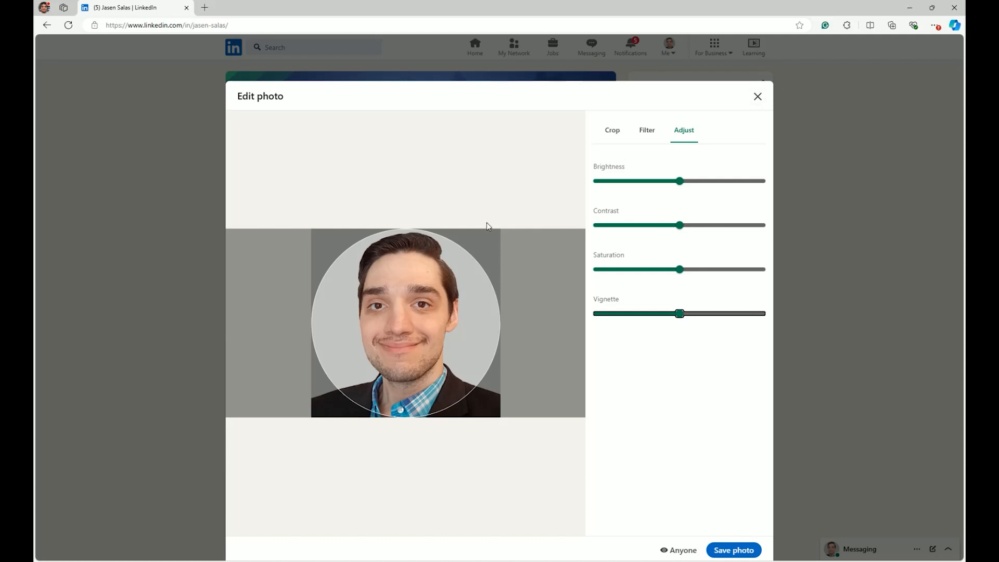
pyautogui.click(757, 96)
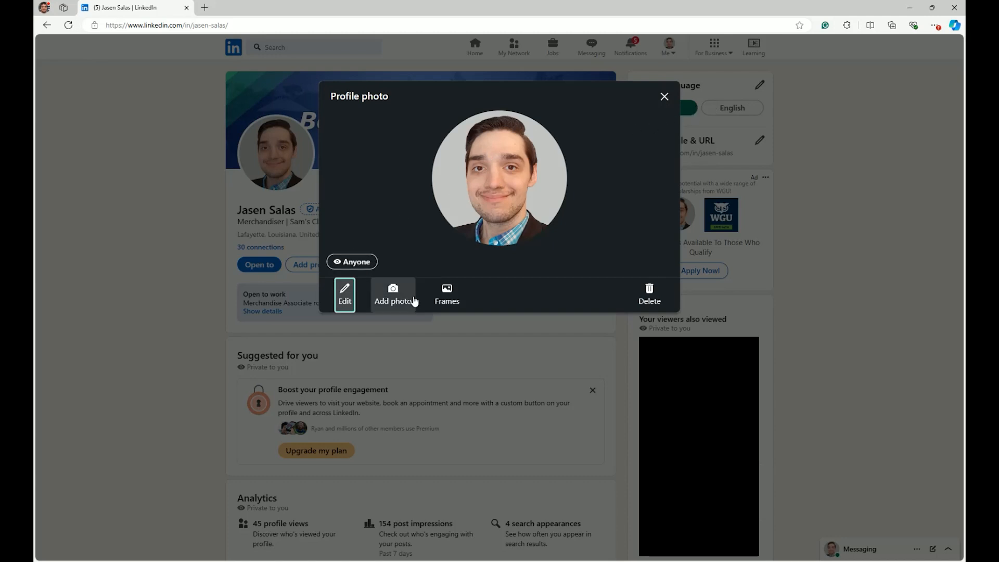
# Preview the #OpenToWork, #Hiring and Original frames on the profile photo, discard the frame changes and close the photo viewer.
pyautogui.click(445, 297)
pyautogui.click(493, 298)
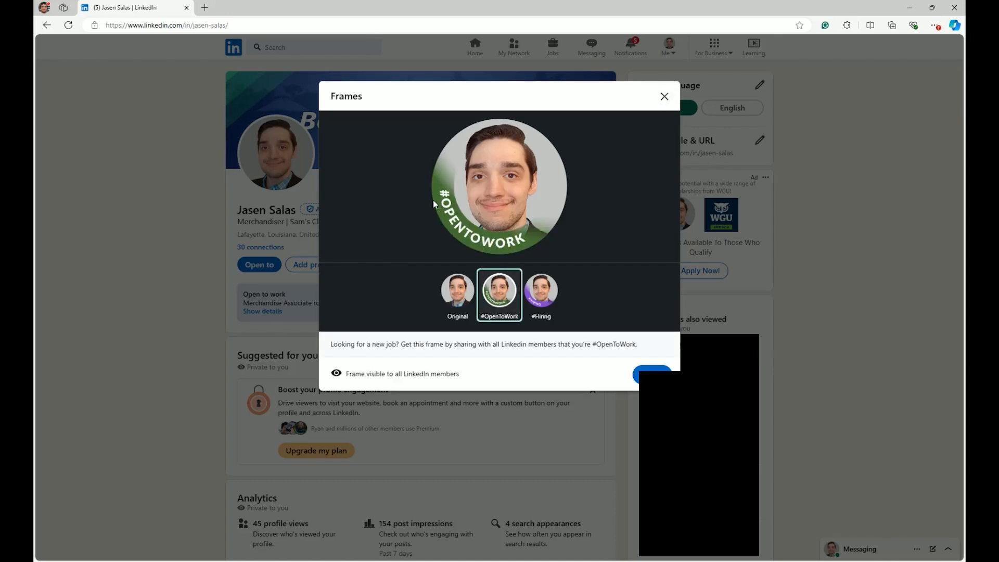
pyautogui.click(538, 299)
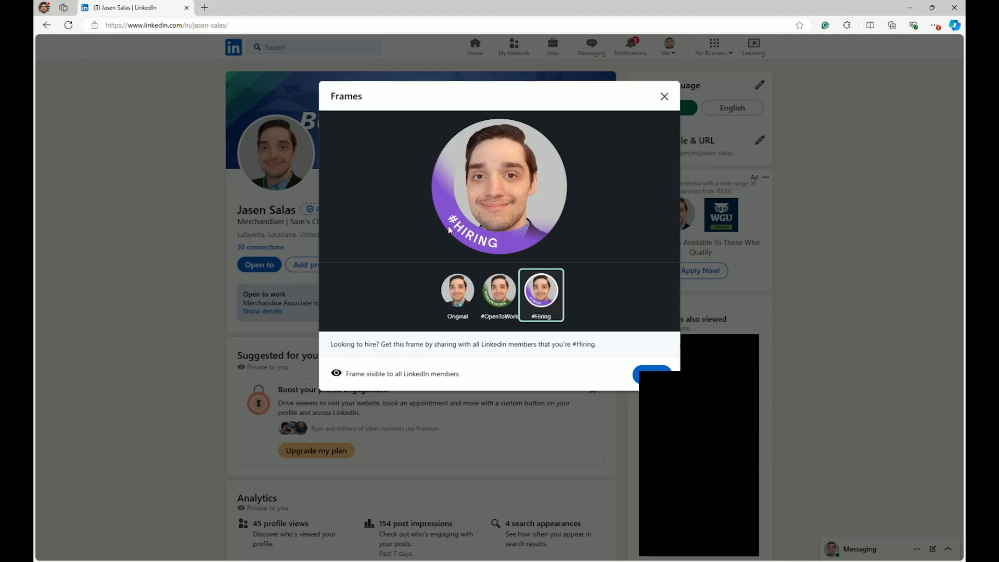
pyautogui.click(461, 301)
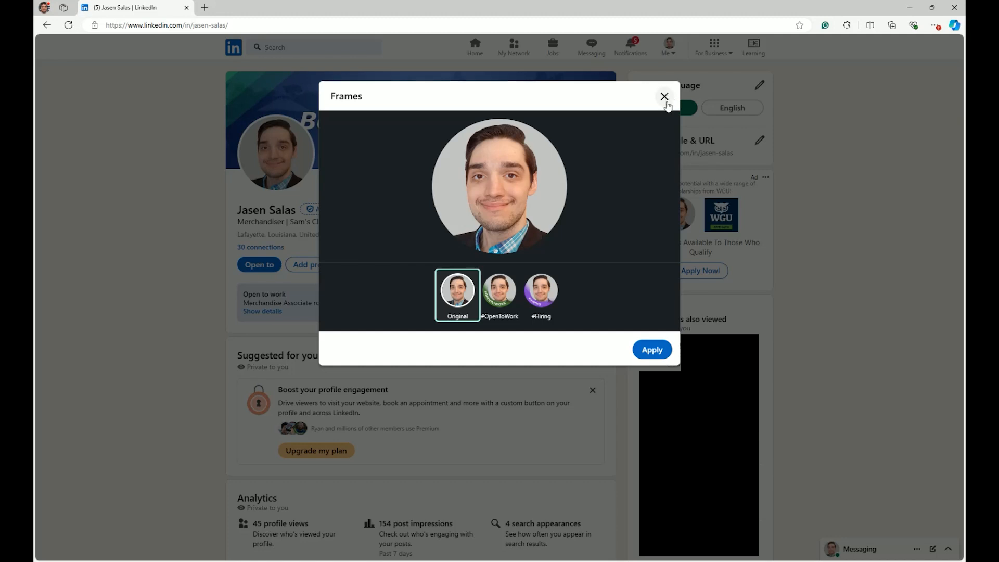
pyautogui.click(652, 350)
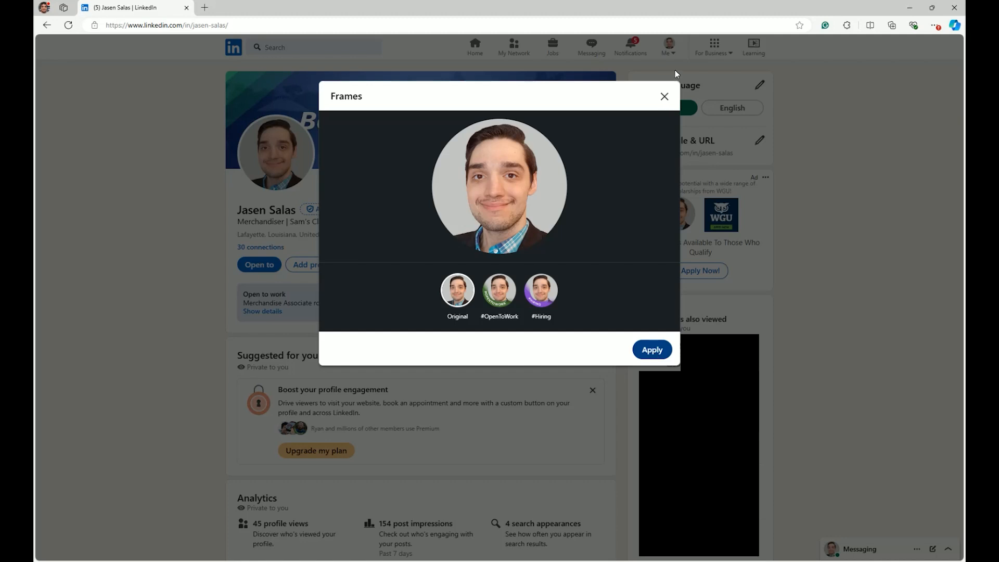
pyautogui.click(663, 97)
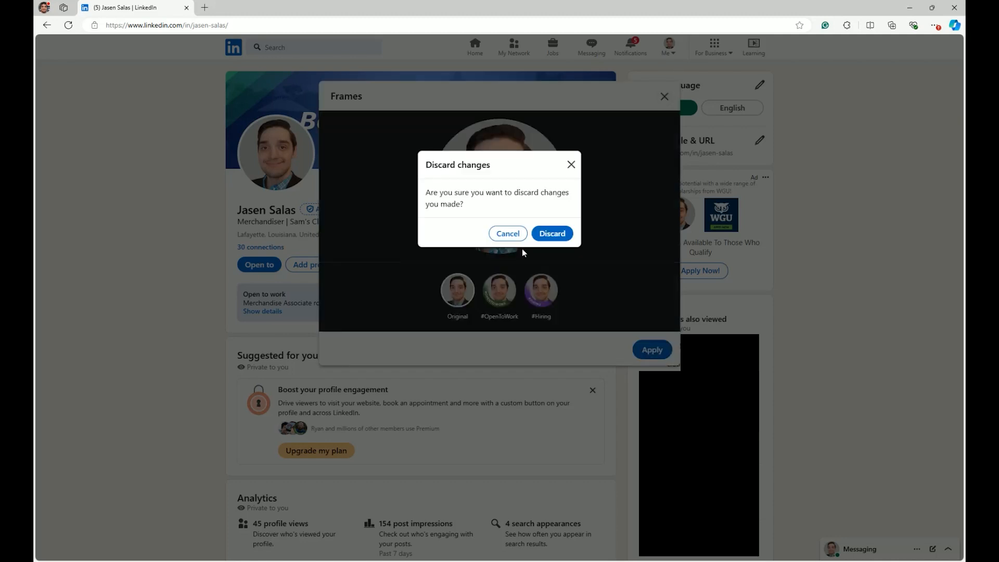
pyautogui.click(545, 235)
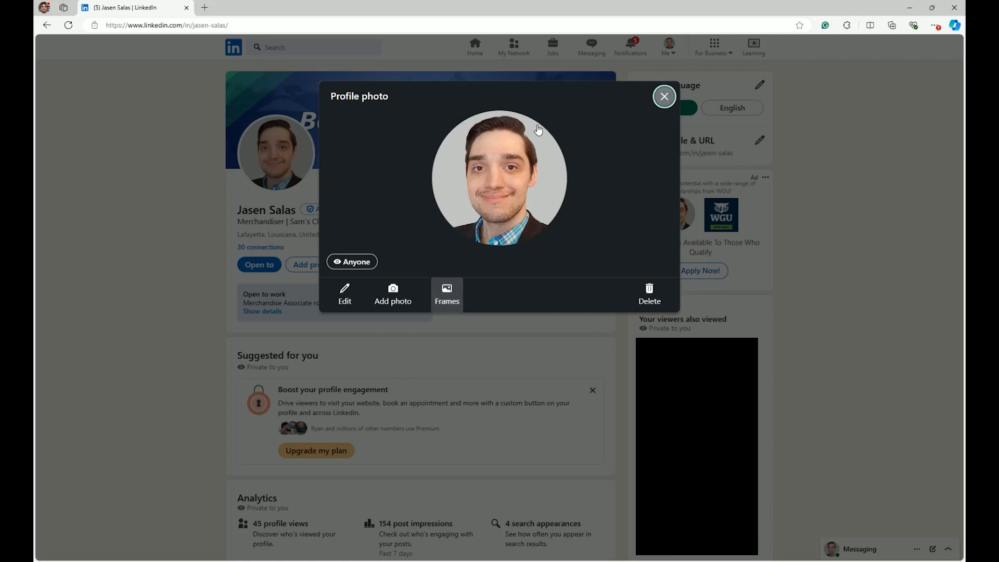
pyautogui.click(665, 97)
# Open the profile intro for editing, review its fields from name and headline to education and location, and close it without saving.
pyautogui.scroll(-1, 225, 175)
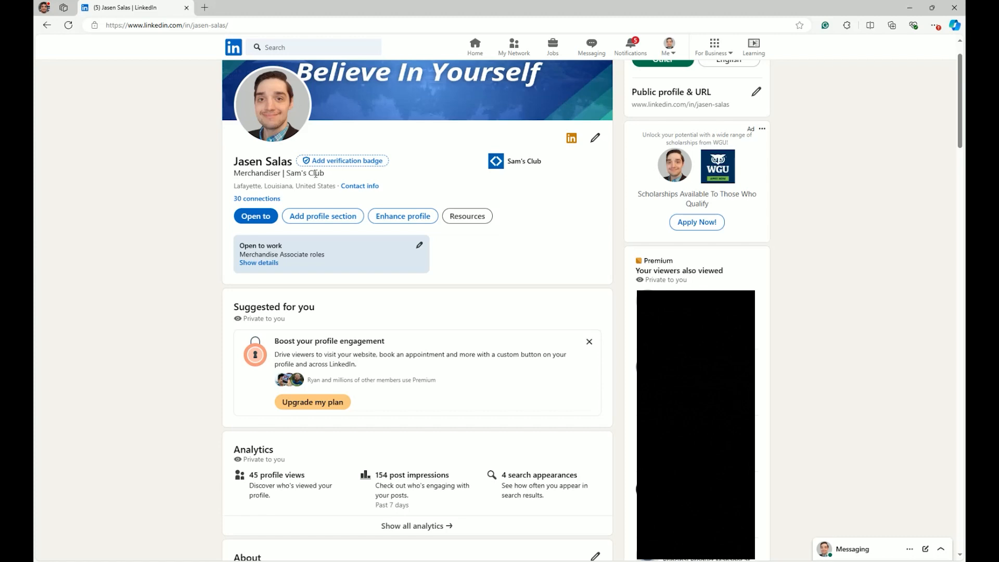
pyautogui.click(595, 139)
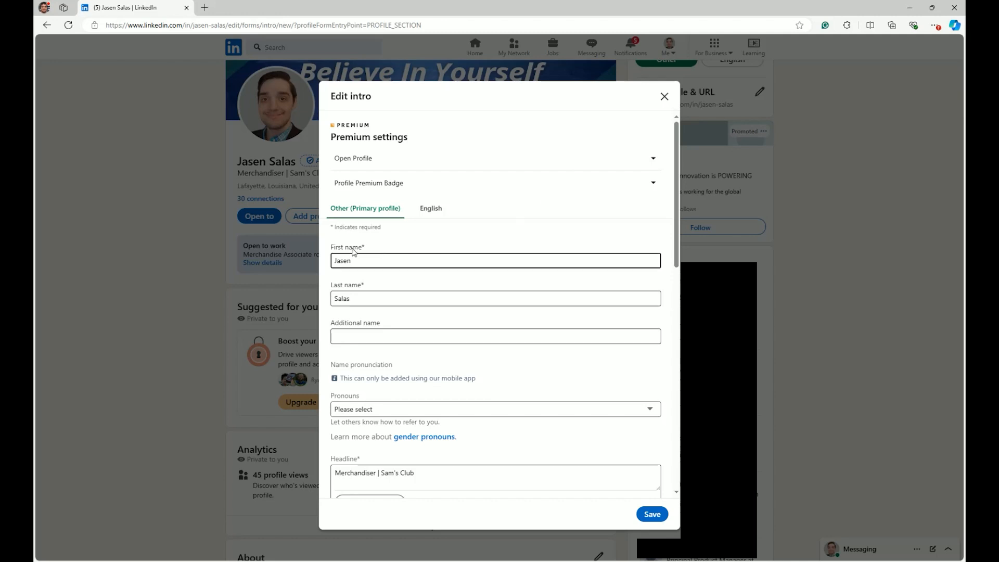
pyautogui.scroll(-1, 354, 255)
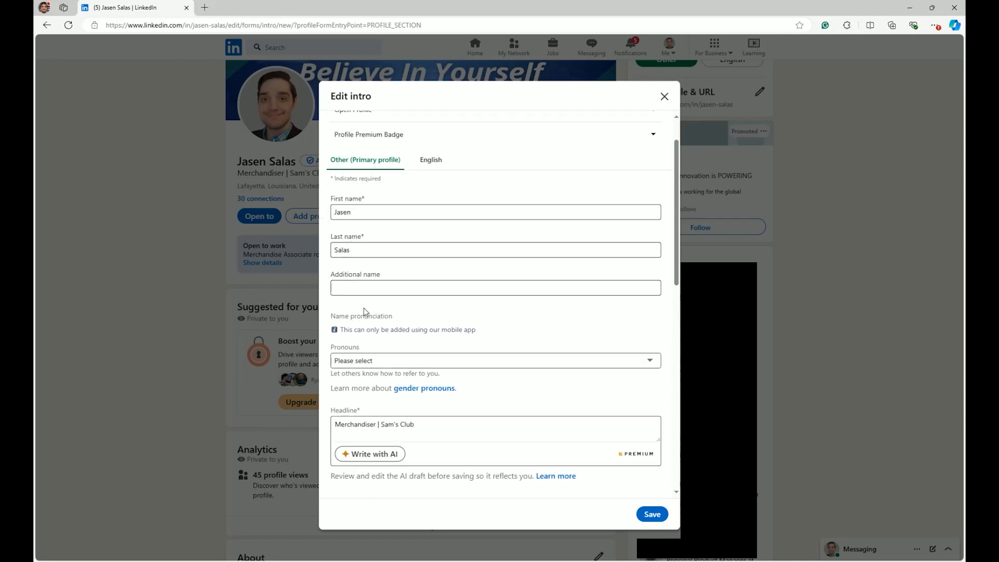
pyautogui.scroll(-3, 364, 311)
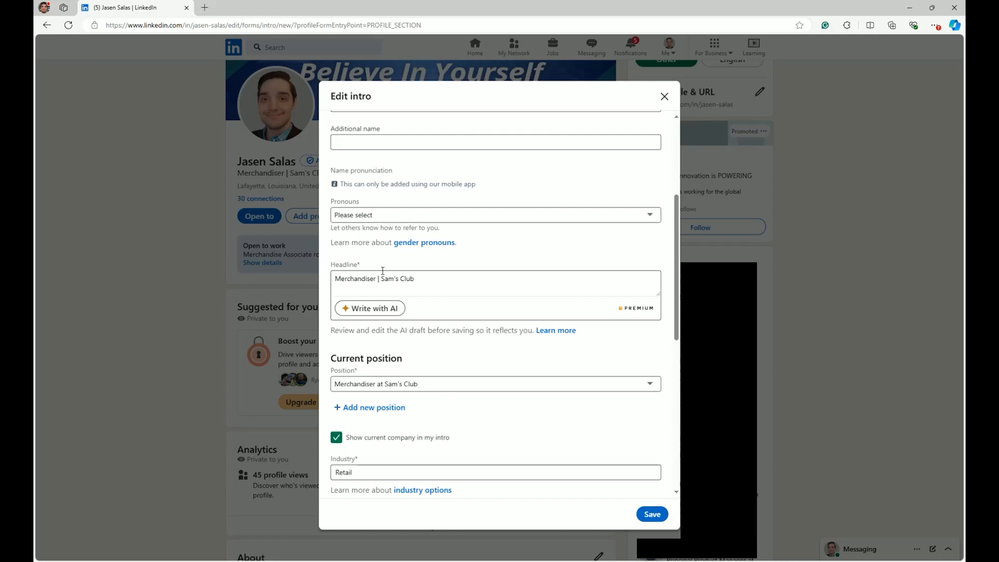
pyautogui.scroll(-6, 474, 316)
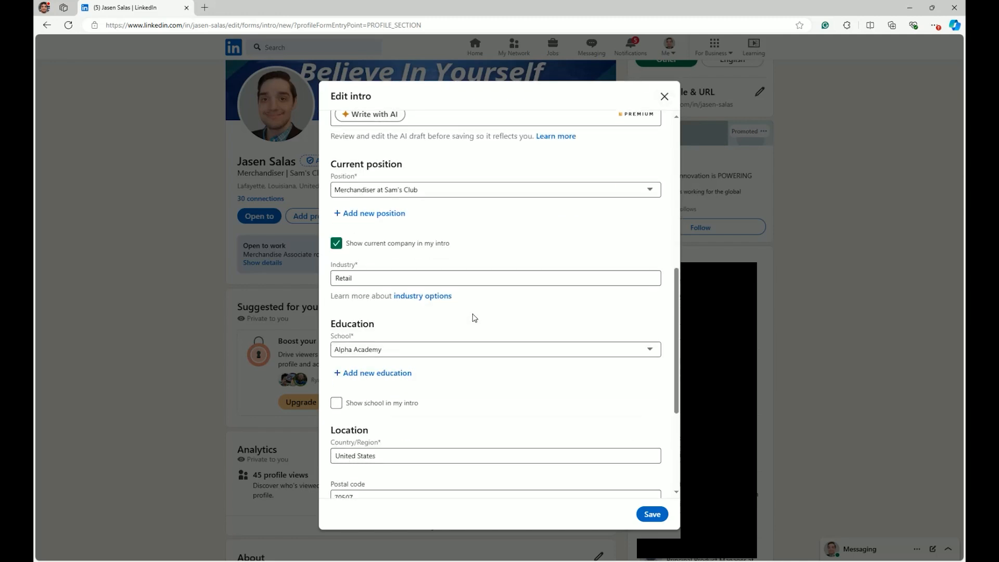
pyautogui.scroll(6, 472, 317)
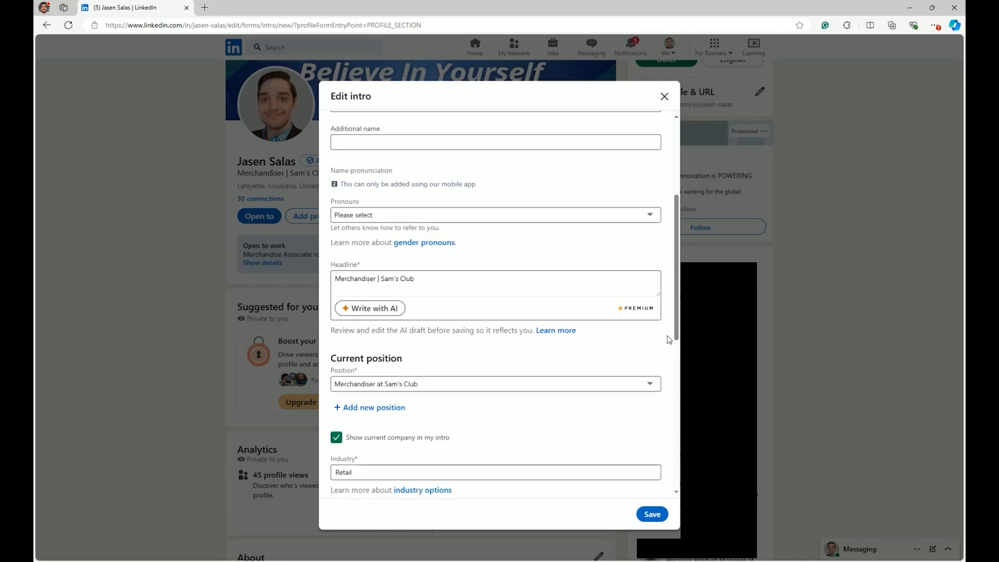
pyautogui.click(662, 97)
# Expand the profile's About section and read the full summary.
pyautogui.scroll(-5, 288, 296)
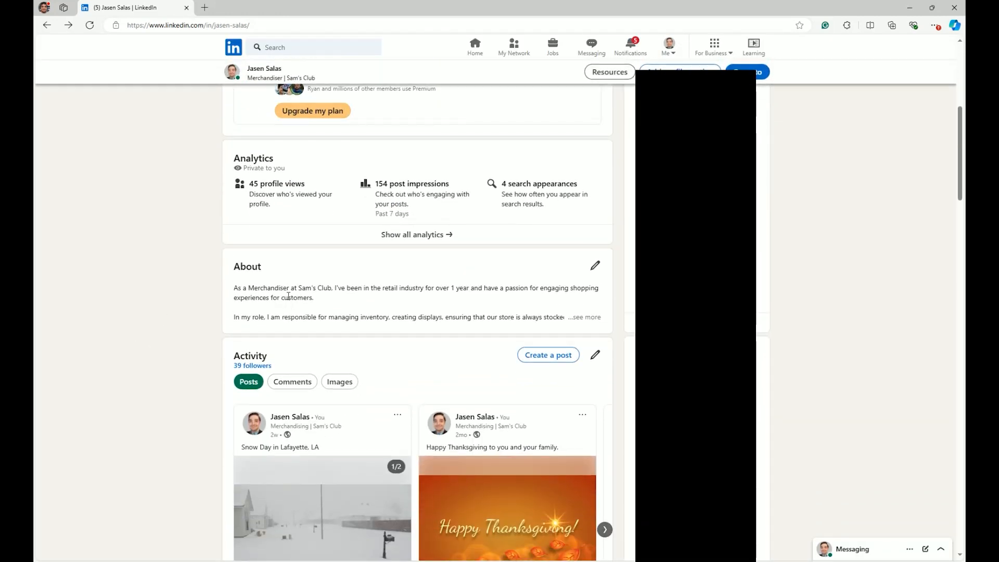
pyautogui.click(585, 316)
pyautogui.scroll(-1, 193, 240)
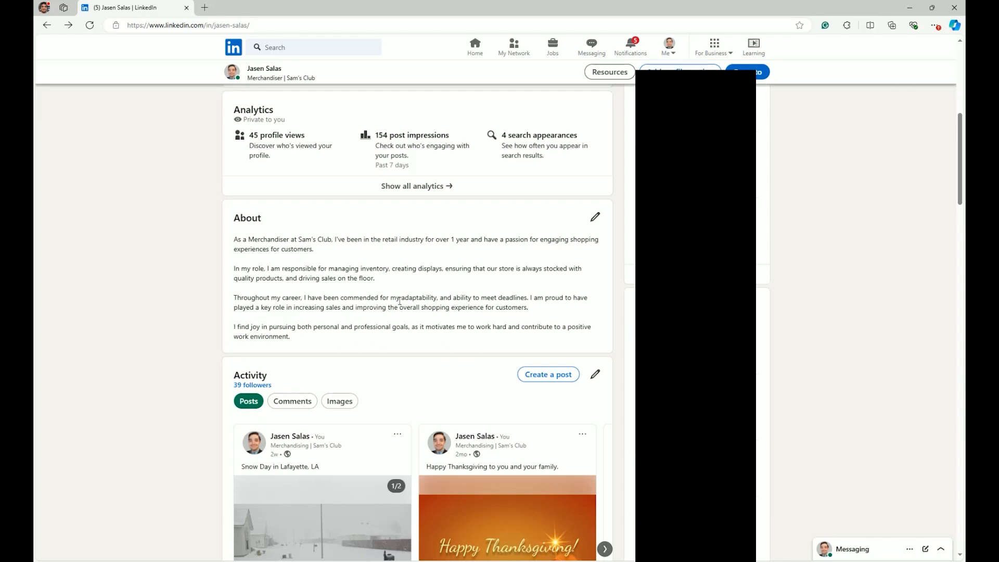
# Start a new post from the Activity section, reveal all its attachment options and write "hello world we are hiring.".
pyautogui.scroll(-8, 398, 305)
pyautogui.scroll(4, 396, 310)
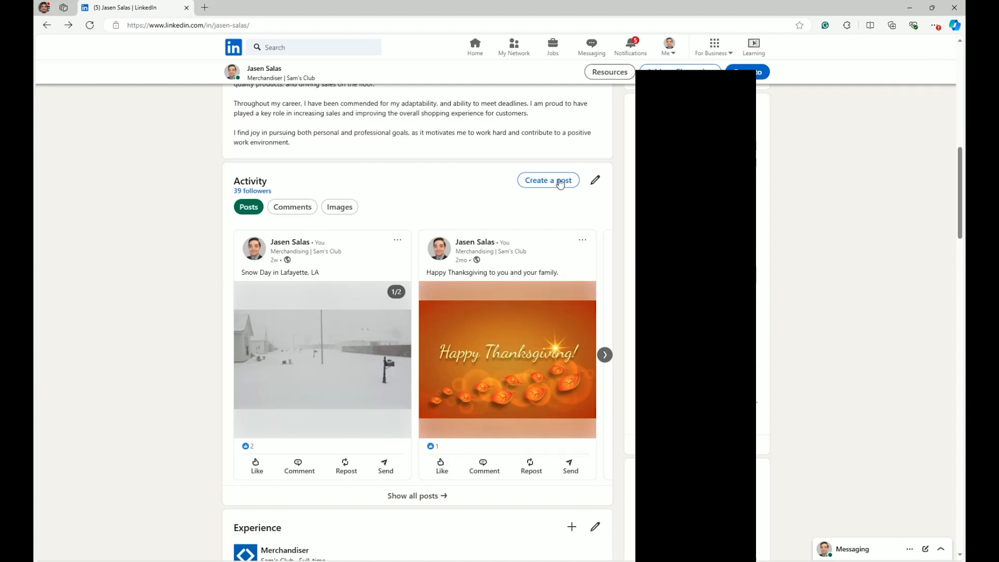
pyautogui.click(523, 182)
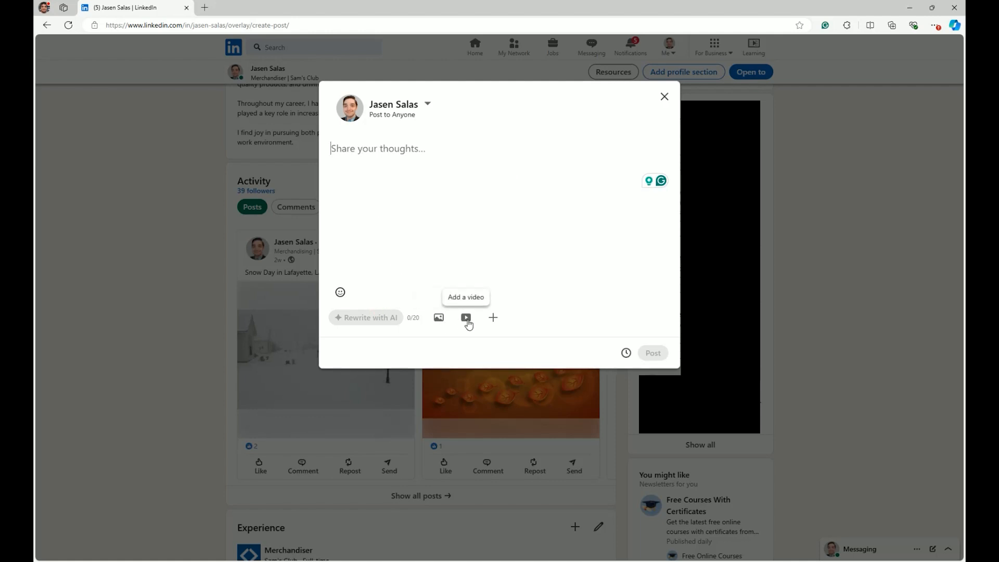
pyautogui.click(493, 319)
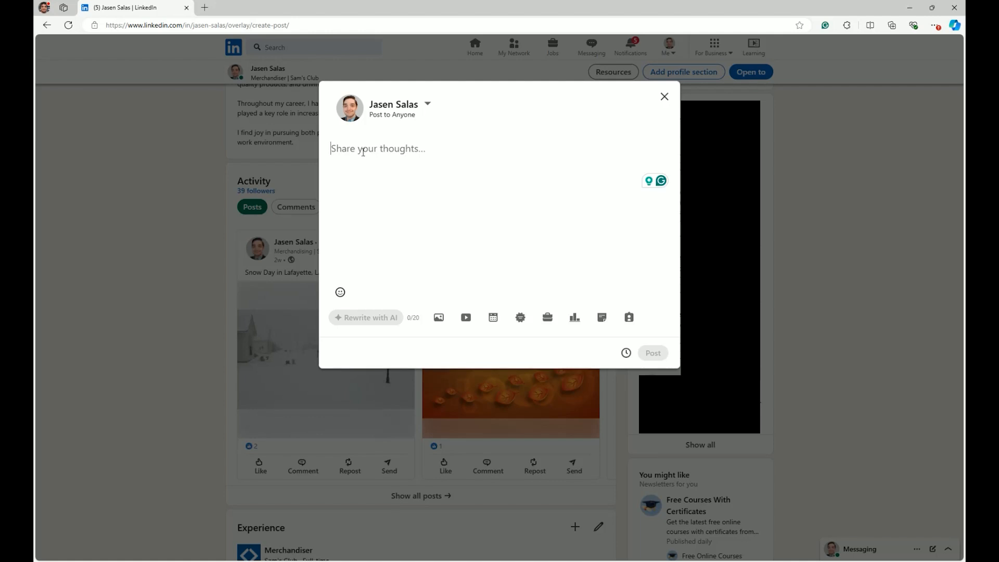
pyautogui.write('he')
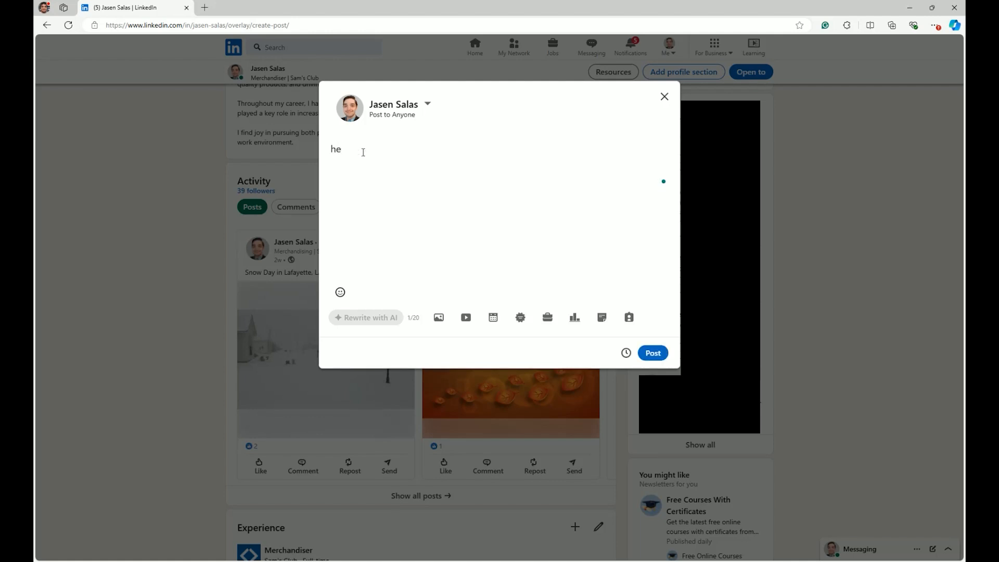
pyautogui.write('llo world we are hiring.')
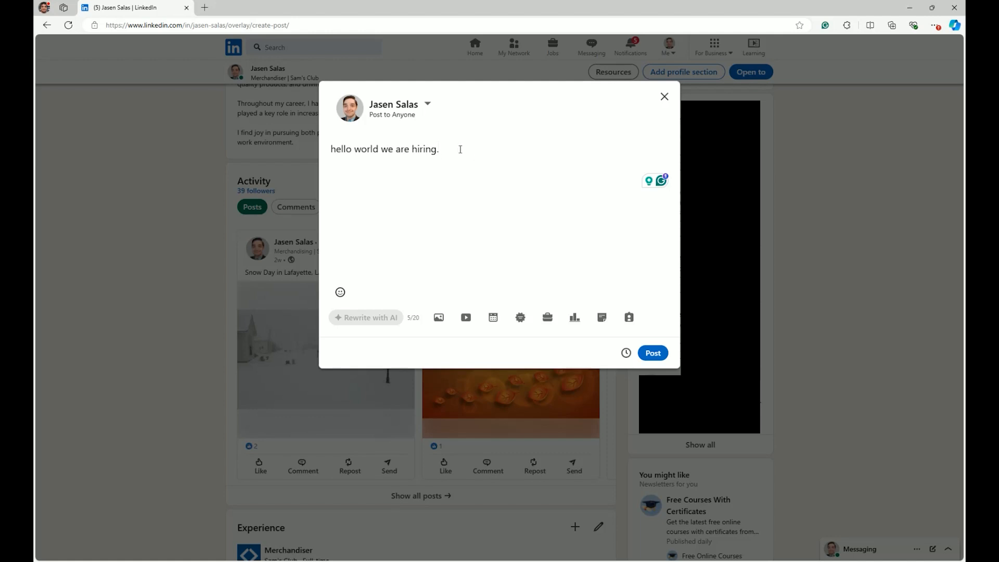
# Review who can see the post and its comment and brand partnership settings, return to the post and discard the draft.
pyautogui.click(429, 105)
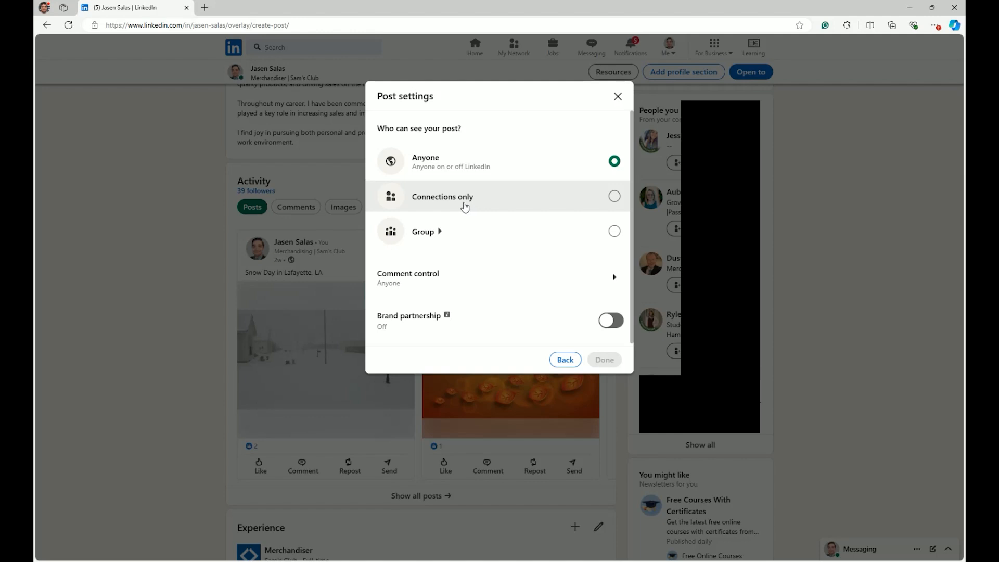
pyautogui.scroll(-1, 448, 272)
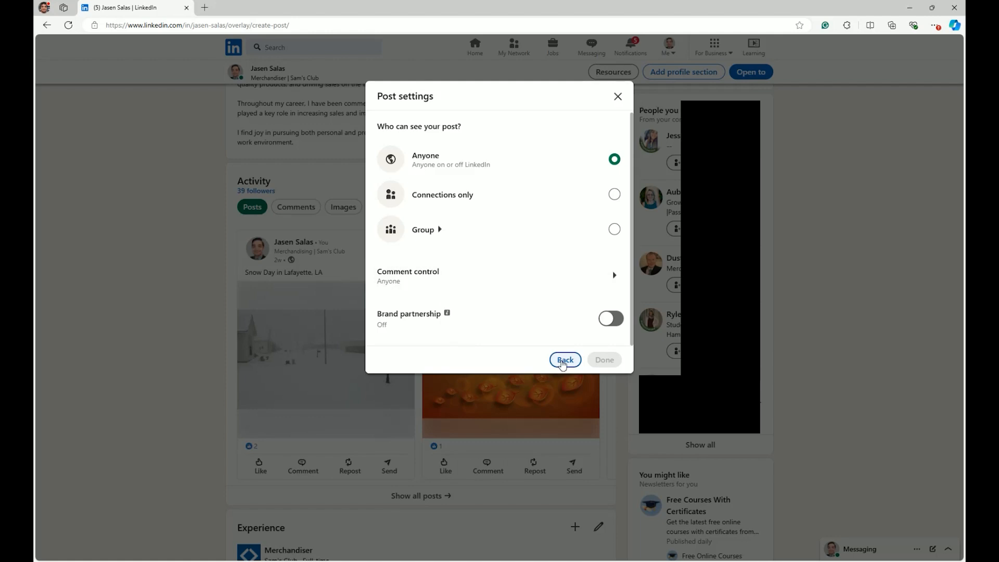
pyautogui.click(564, 360)
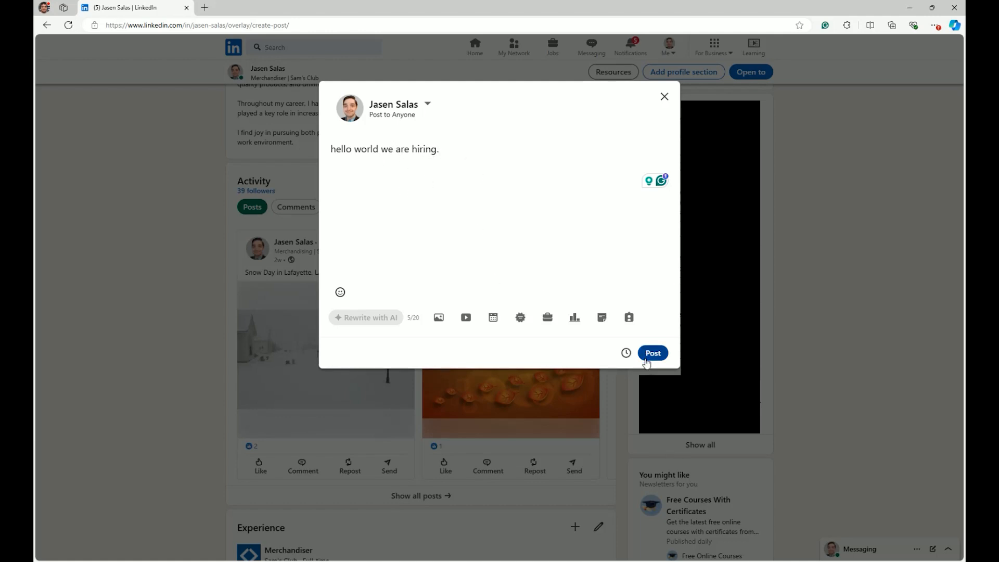
pyautogui.click(665, 97)
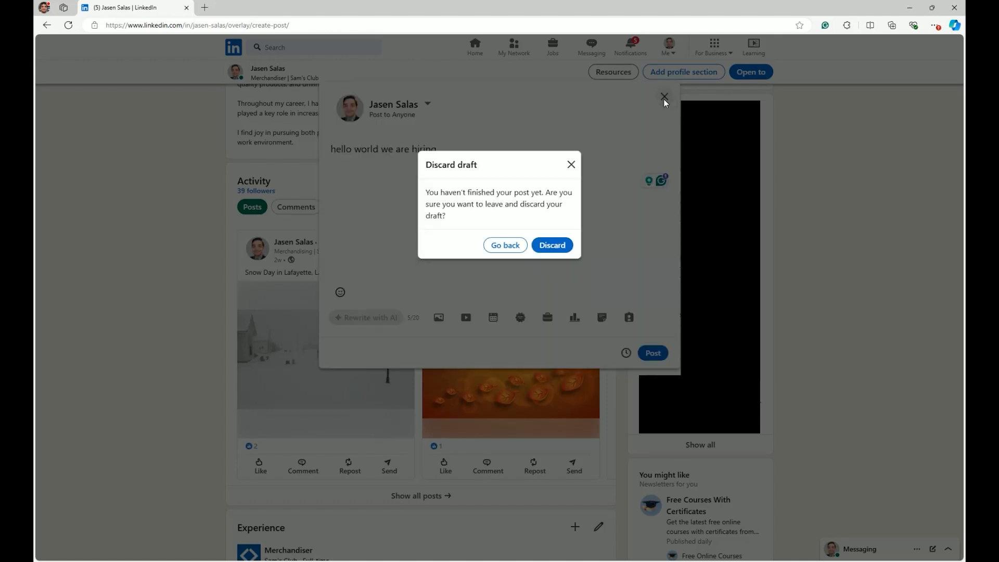
pyautogui.click(560, 249)
# Expand the Merchandiser, Associate Safety Committee, Fulfillment Associate, Service Clerk and Security Guard descriptions in the Experience section and review them.
pyautogui.scroll(-7, 373, 266)
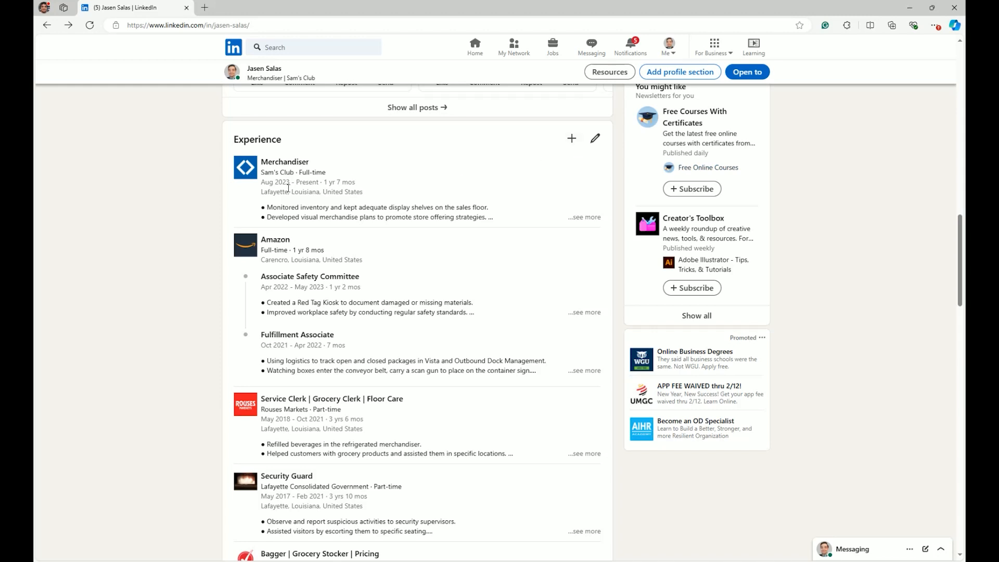
pyautogui.click(590, 221)
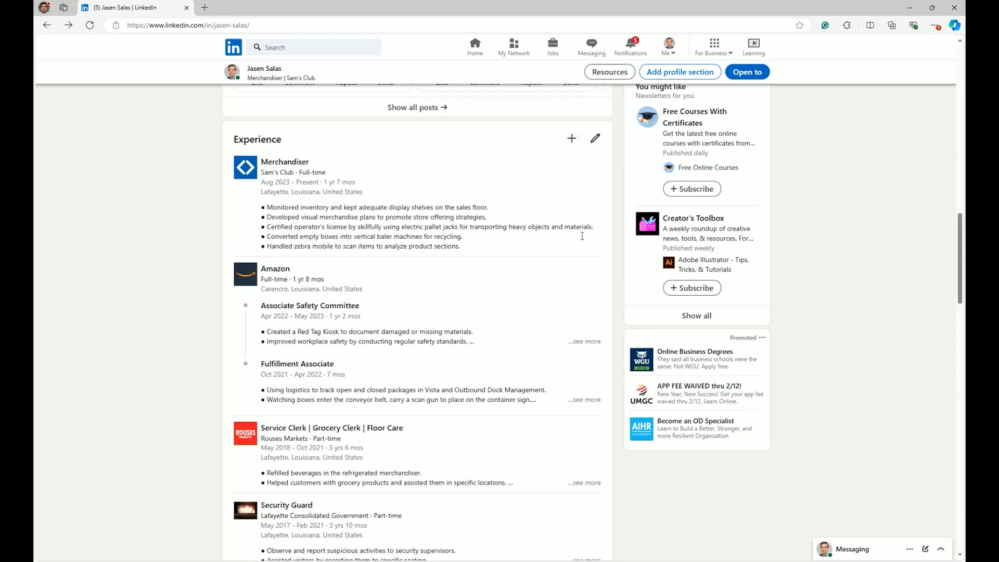
pyautogui.click(585, 342)
pyautogui.scroll(-2, 567, 330)
pyautogui.click(584, 314)
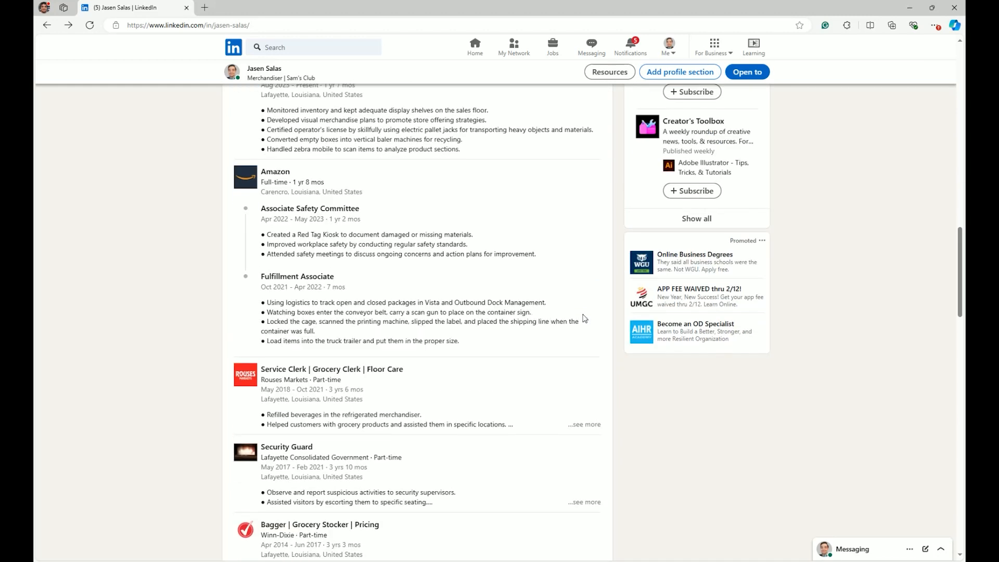
pyautogui.click(585, 424)
pyautogui.scroll(-2, 572, 429)
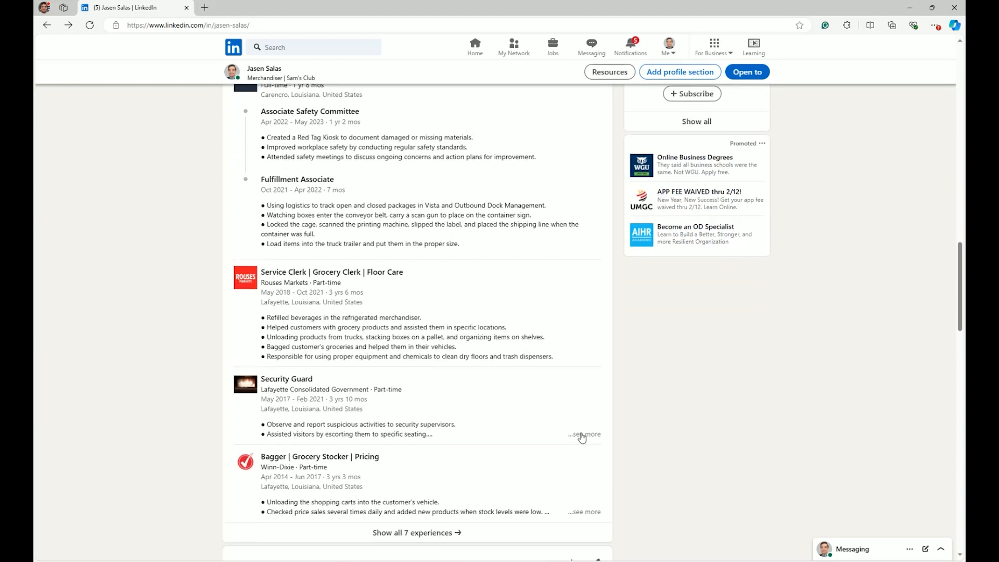
pyautogui.click(586, 434)
pyautogui.scroll(5, 586, 436)
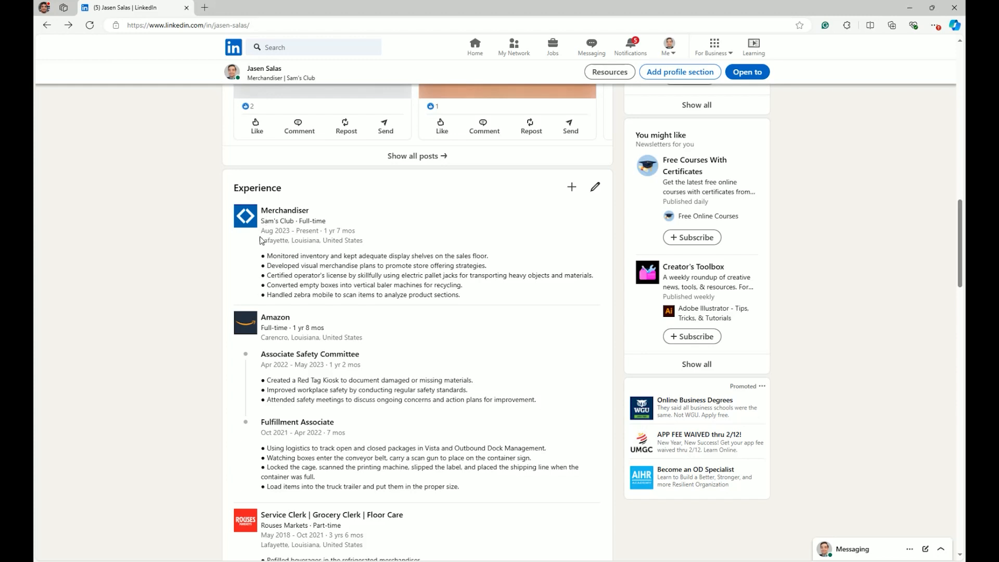
# Start a new position in the Experience section with the title Assistant Manager, Part-time employment and Apple as the company.
pyautogui.click(571, 190)
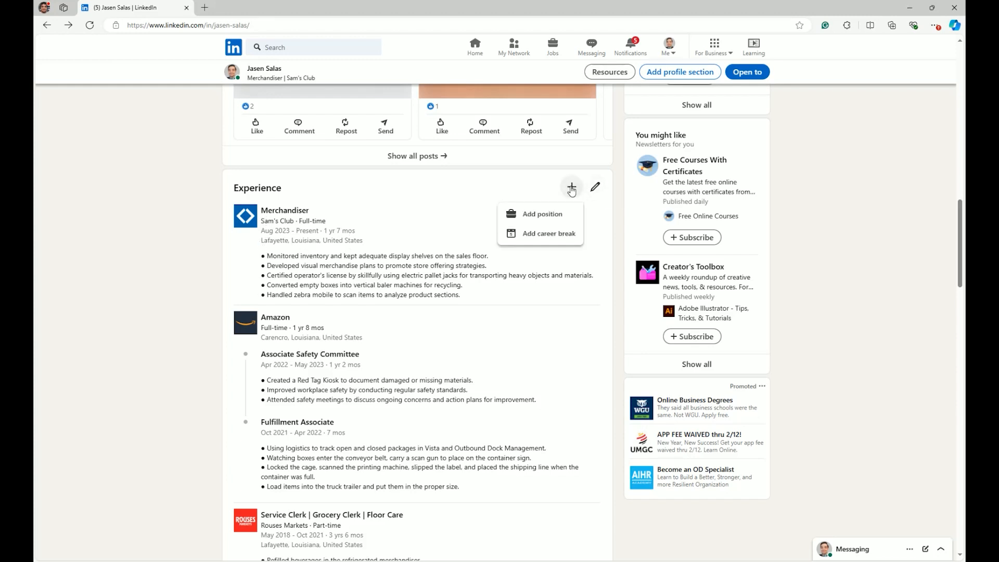
pyautogui.click(538, 214)
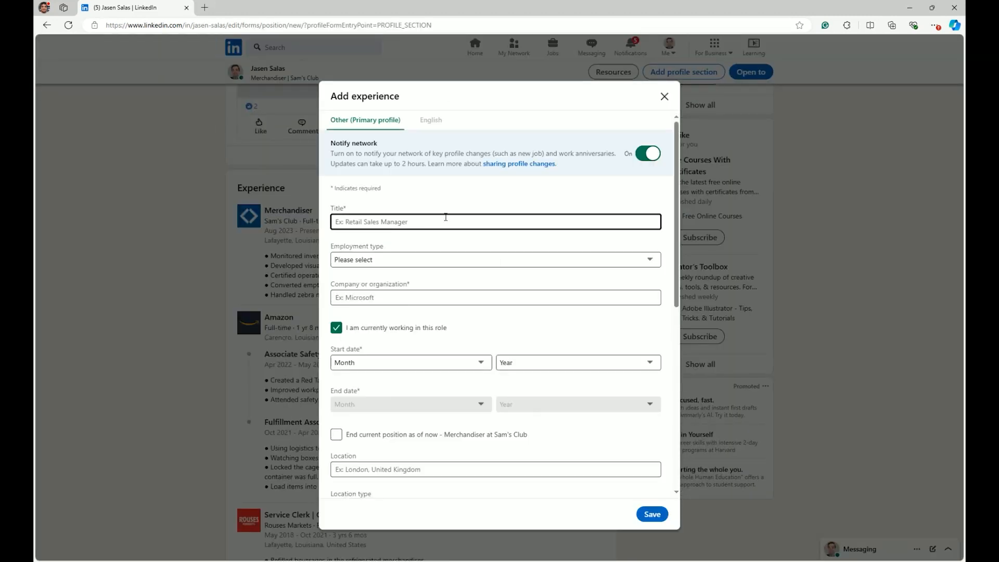
pyautogui.write('ass')
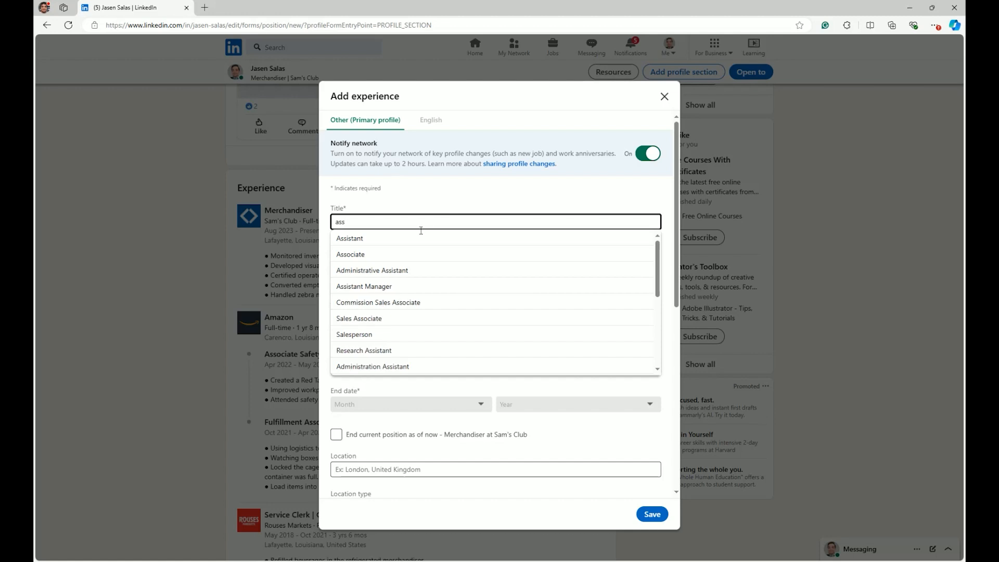
pyautogui.click(354, 290)
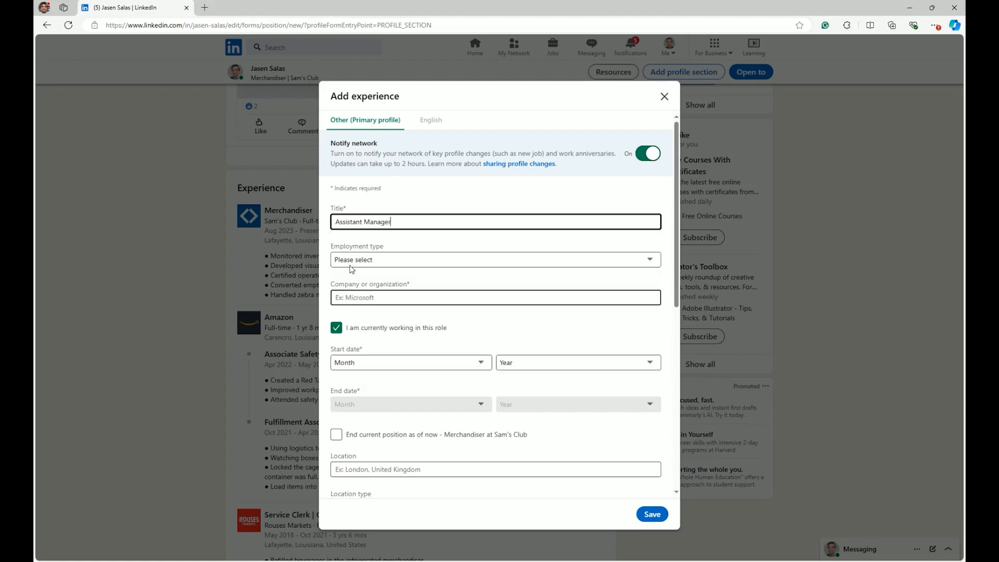
pyautogui.press('Tab')
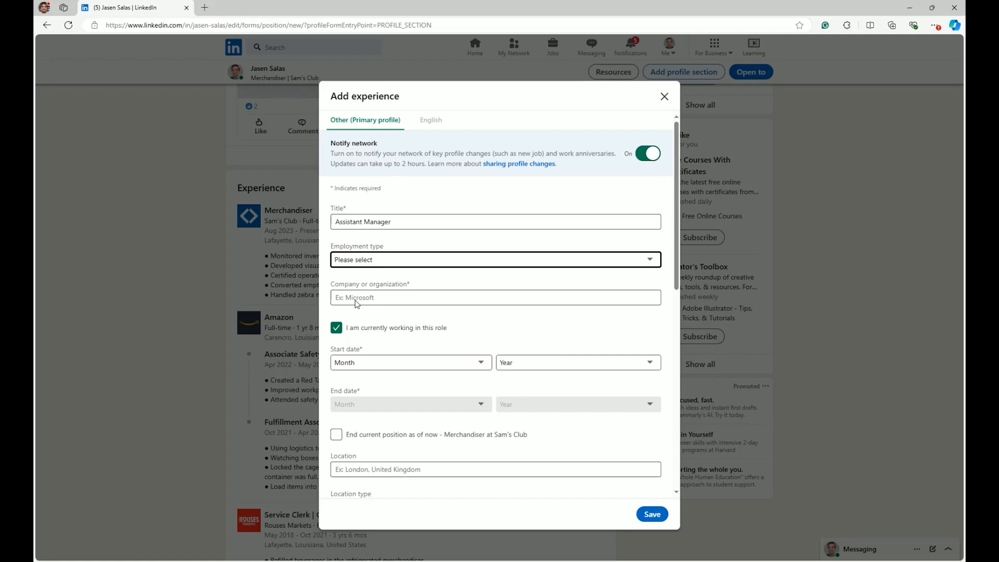
pyautogui.press('Down')
pyautogui.press('Down')
pyautogui.click(411, 297)
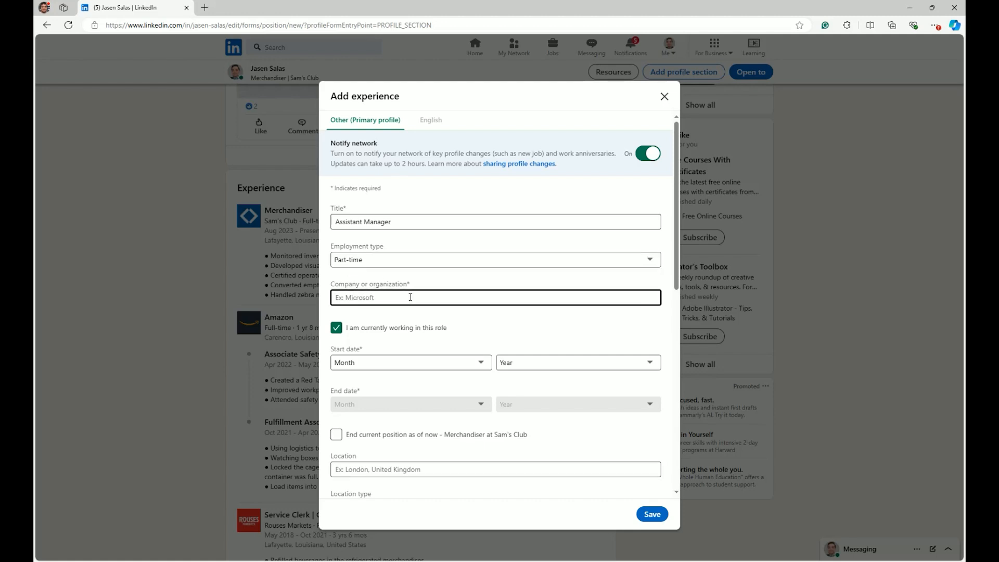
pyautogui.write('appl')
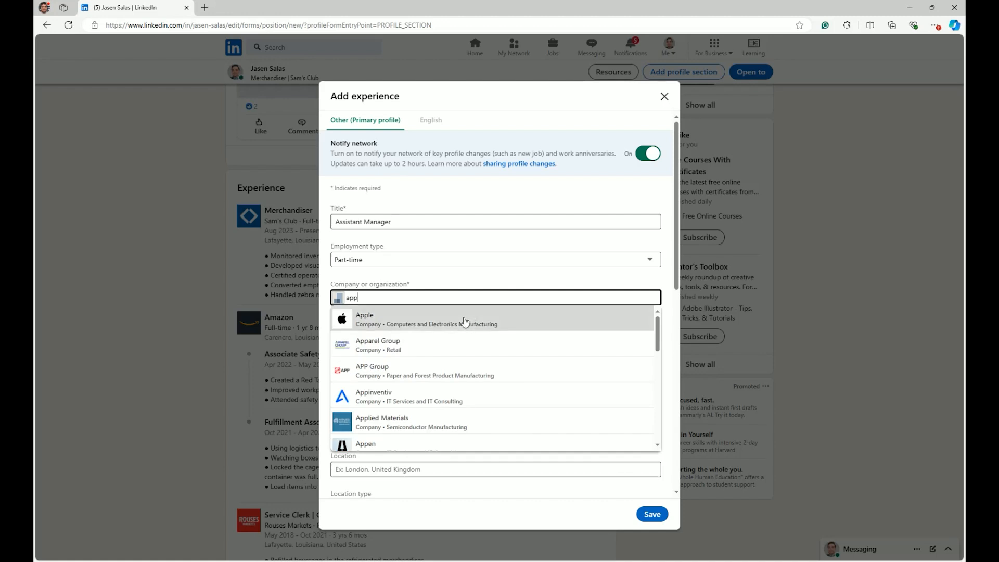
pyautogui.click(464, 317)
# Set the new position's start date to February 2020.
pyautogui.scroll(-3, 399, 305)
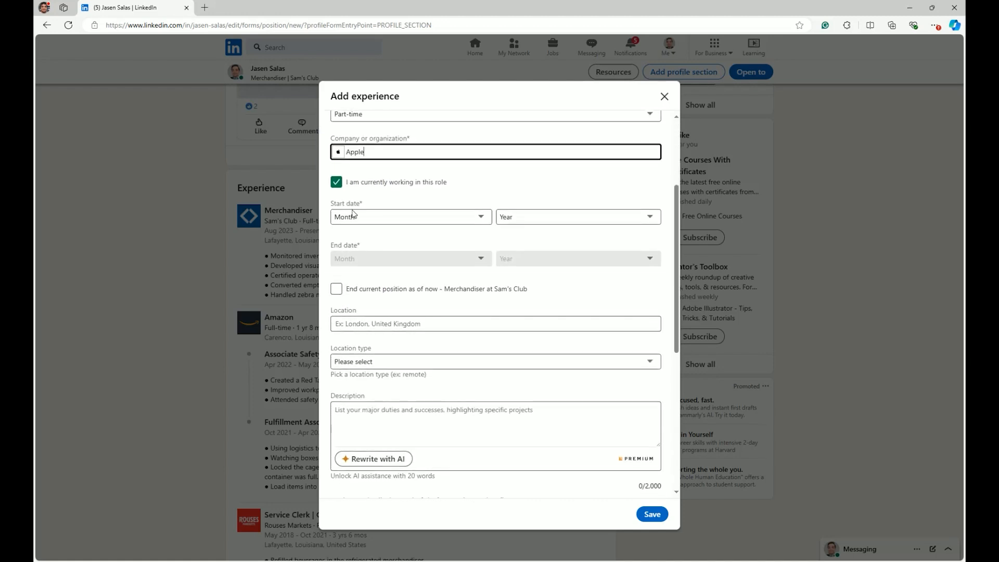
pyautogui.click(350, 217)
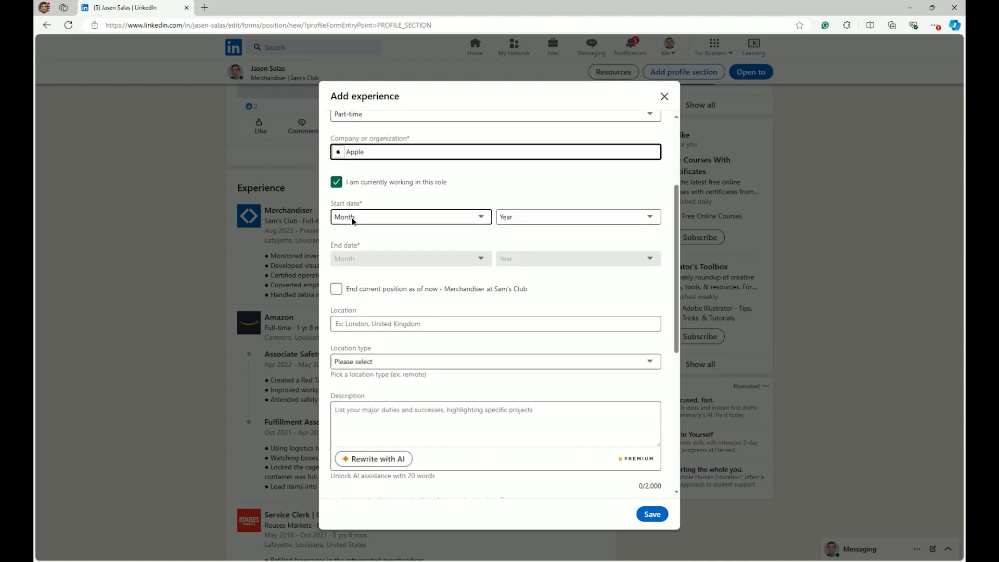
pyautogui.click(355, 264)
pyautogui.click(517, 224)
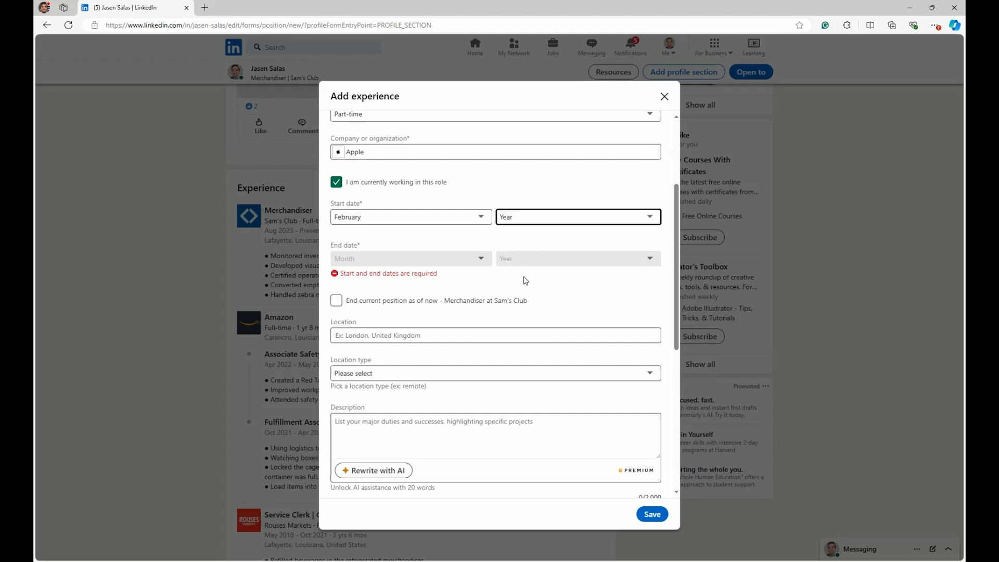
pyautogui.write('2020')
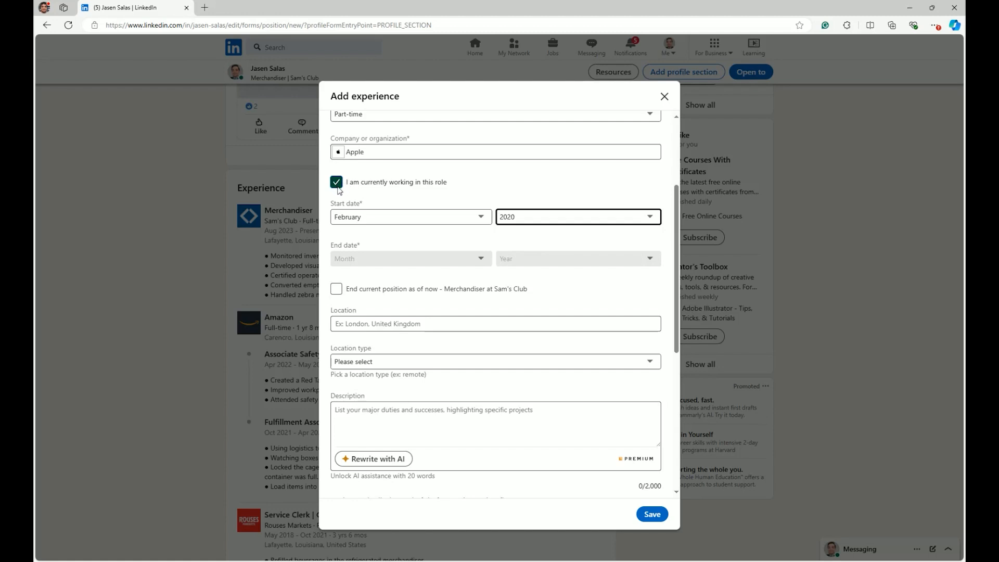
# Mark the Assistant Manager role as no longer current and set its end date to March 2022.
pyautogui.scroll(1, 338, 191)
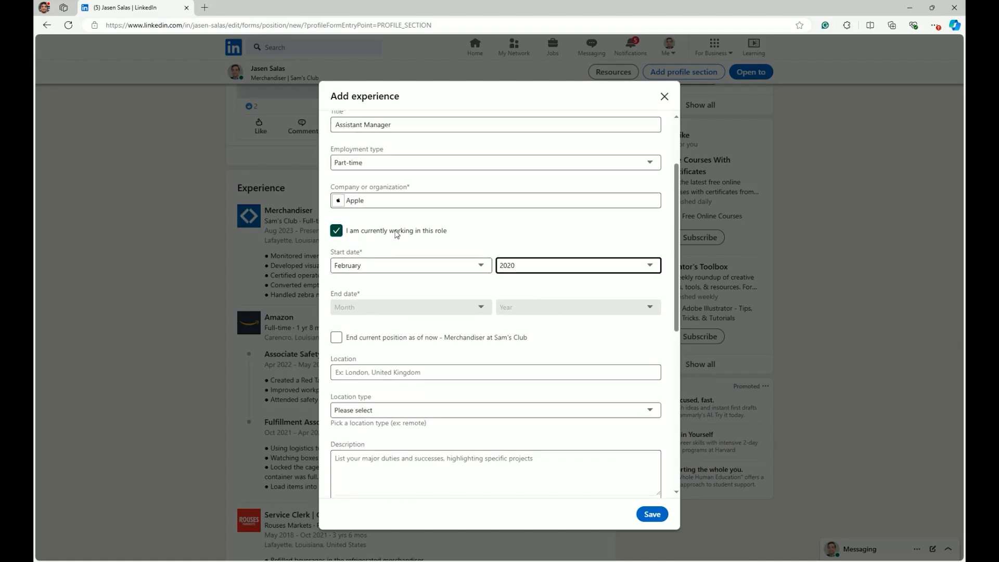
pyautogui.click(337, 232)
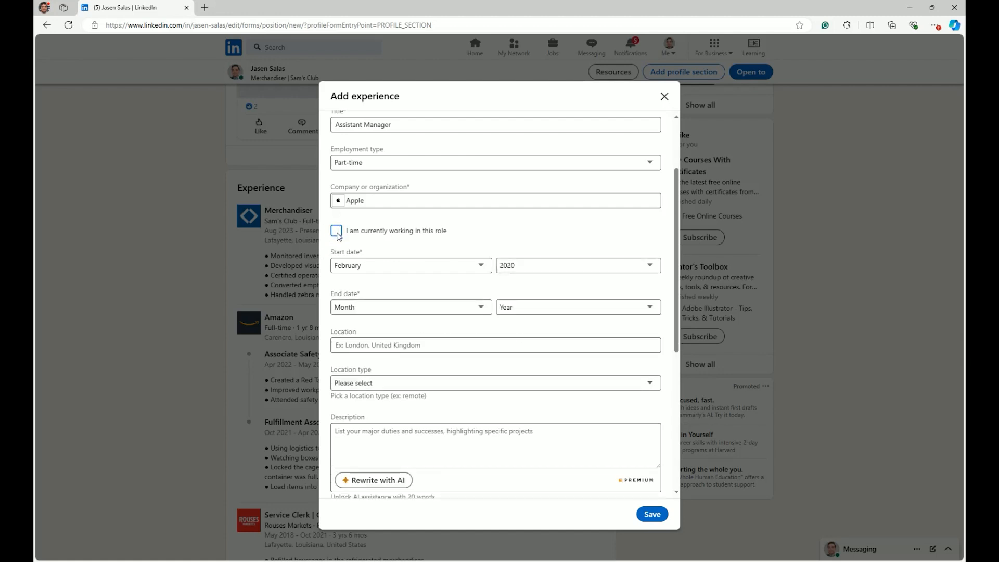
pyautogui.click(347, 308)
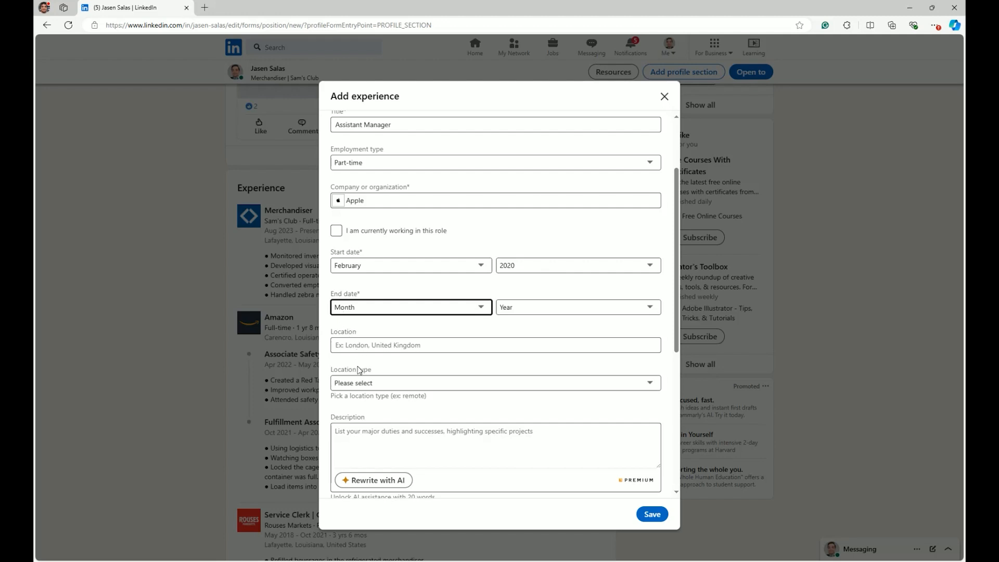
pyautogui.press('m')
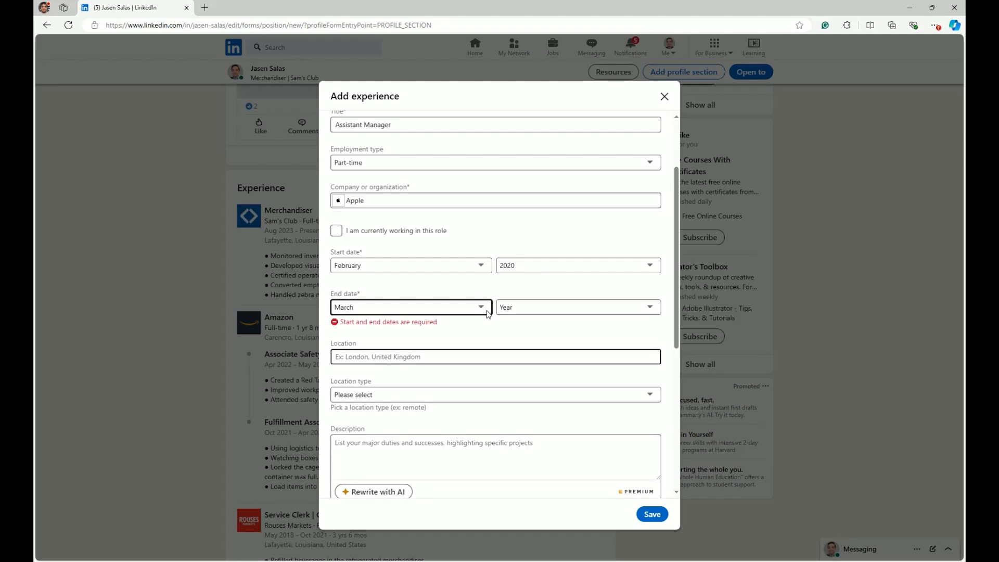
pyautogui.click(523, 311)
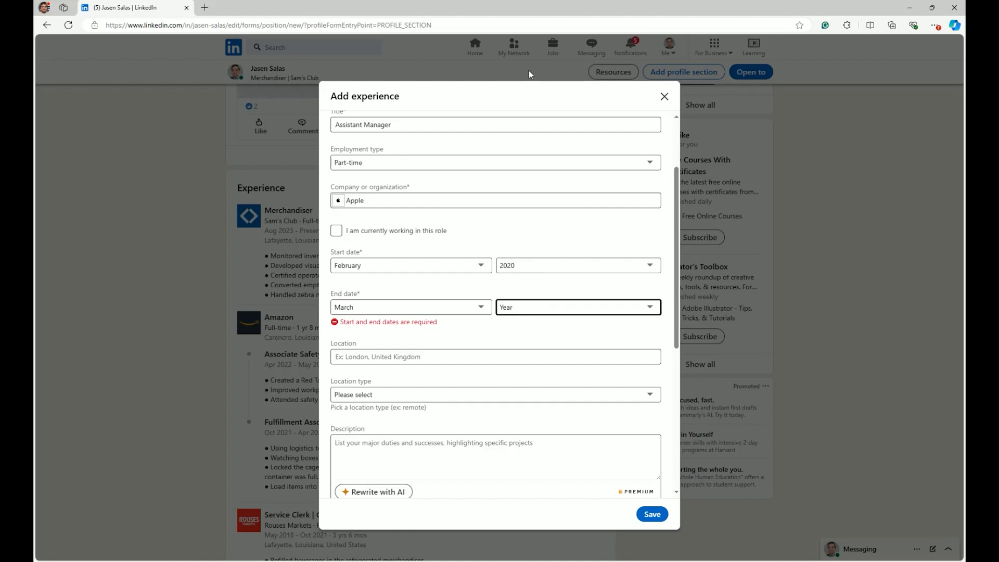
pyautogui.write('2022')
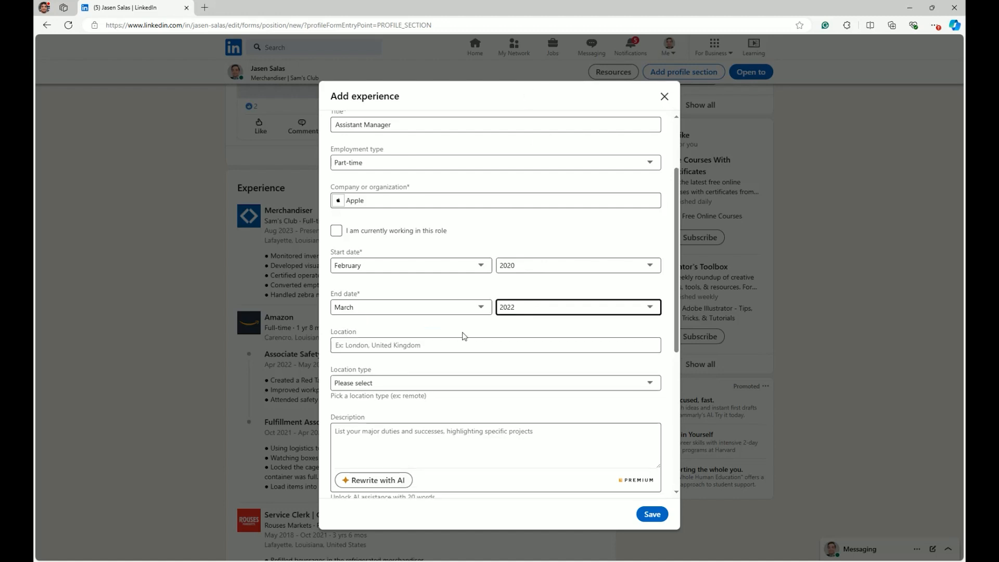
# Set the position's location to Los Angeles, California, United States, with On-site as the location type.
pyautogui.click(367, 344)
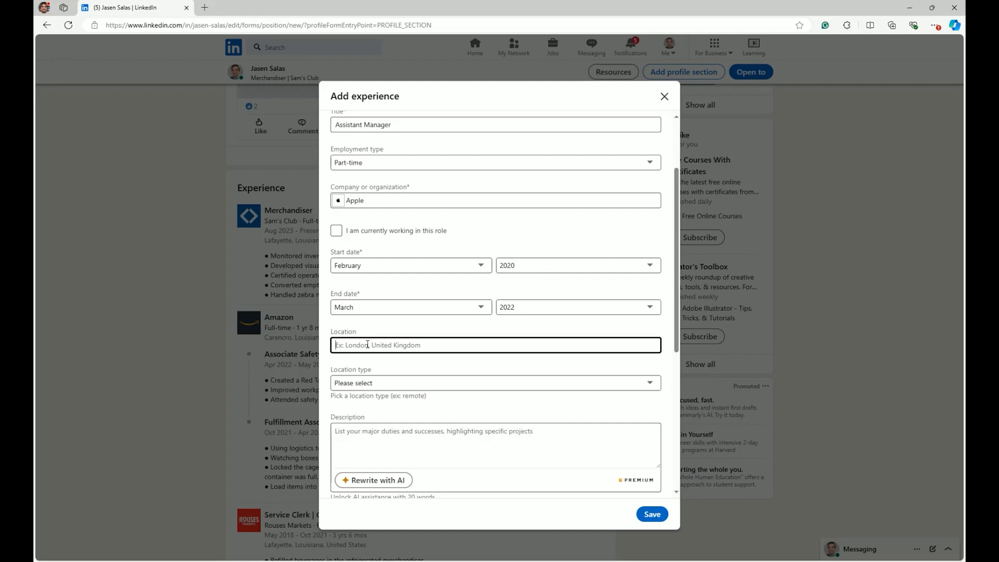
pyautogui.write('los')
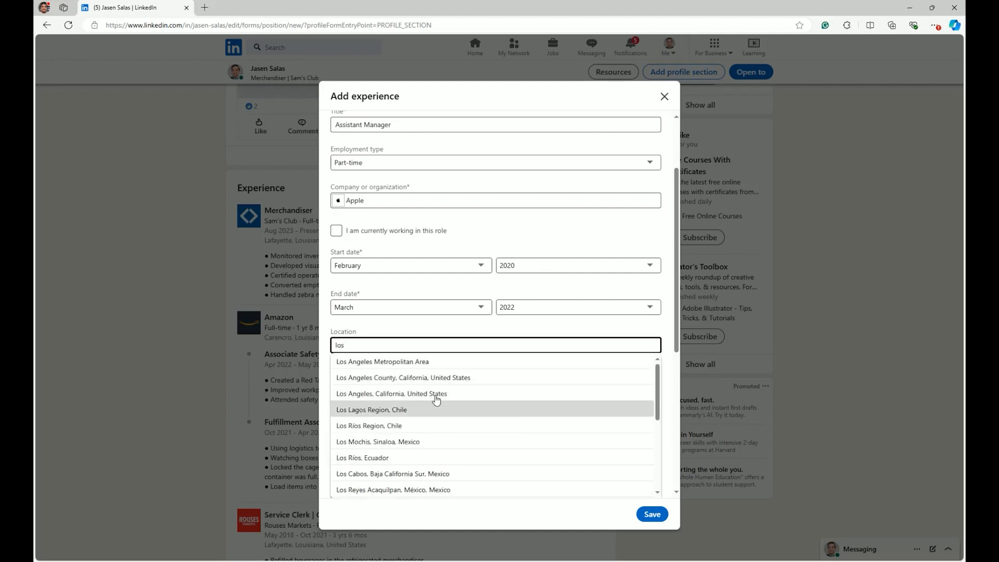
pyautogui.click(436, 398)
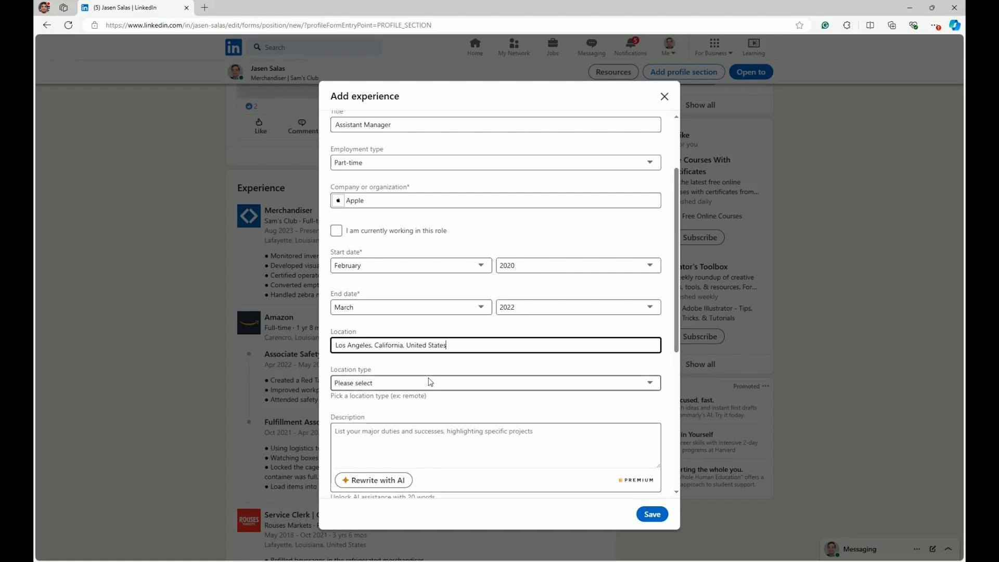
pyautogui.press('Tab')
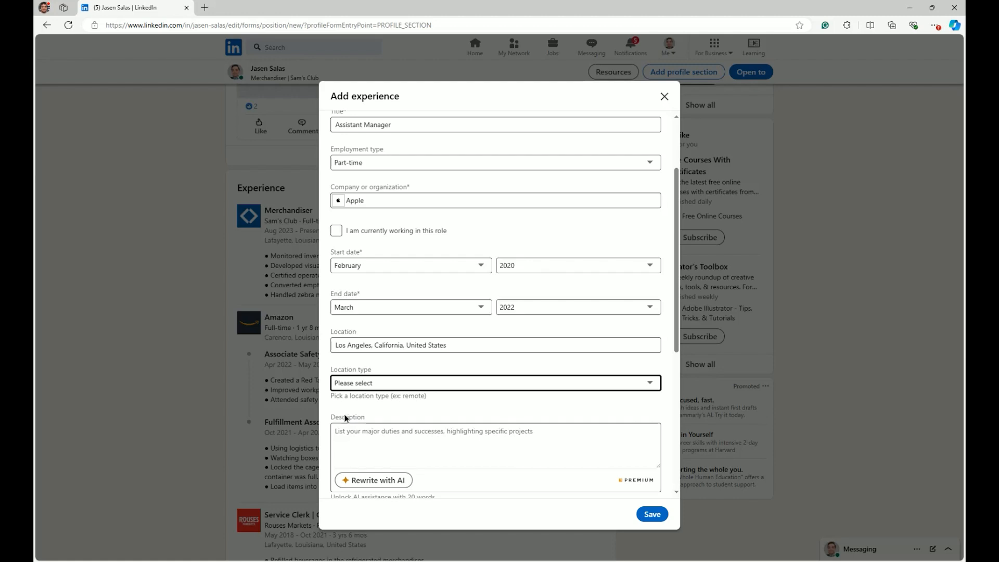
pyautogui.press('Down')
# Add the suggested skills Retail, Luxury Goods and Storefront to the position, leaving the description and job source empty.
pyautogui.scroll(-3, 349, 406)
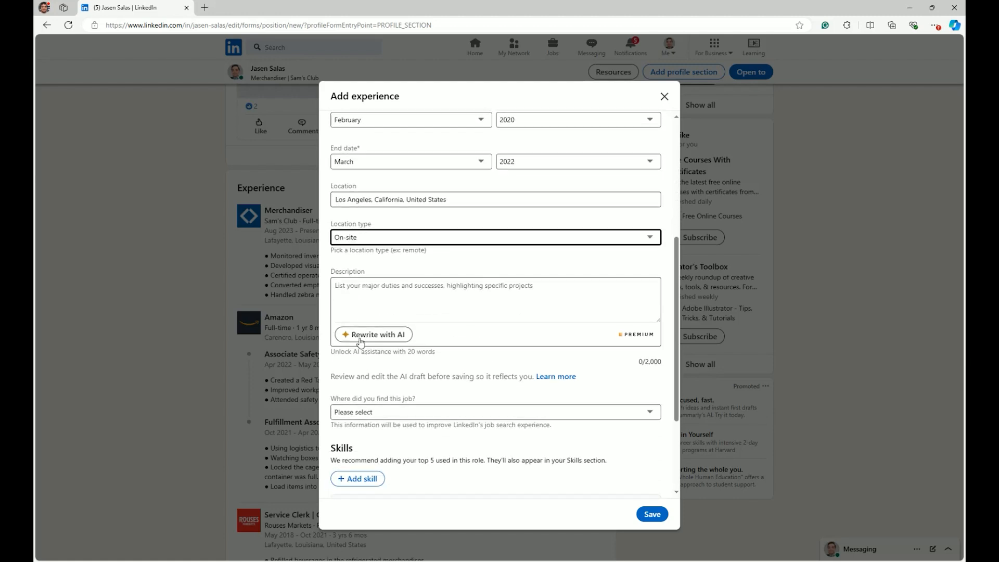
pyautogui.click(354, 296)
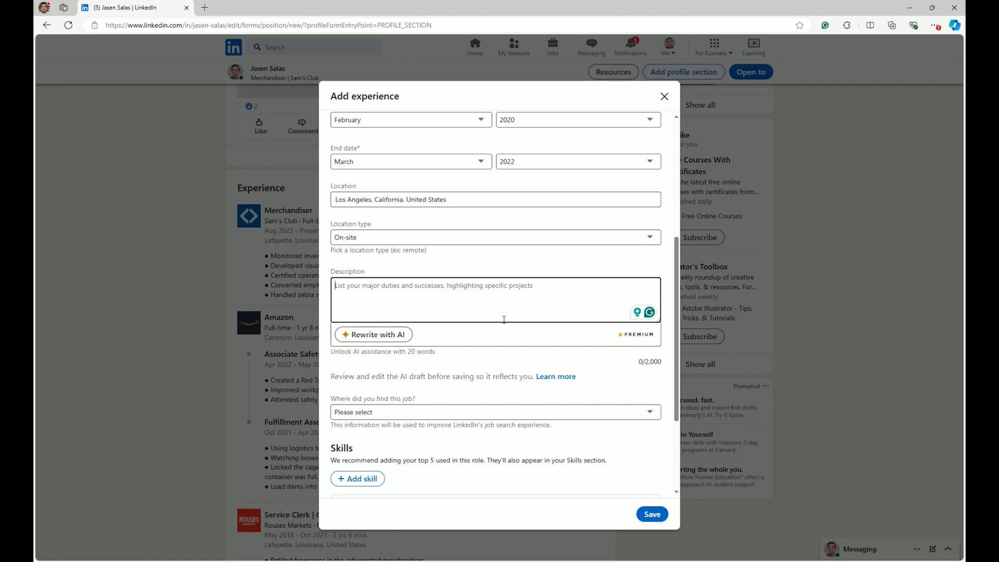
pyautogui.scroll(-2, 374, 286)
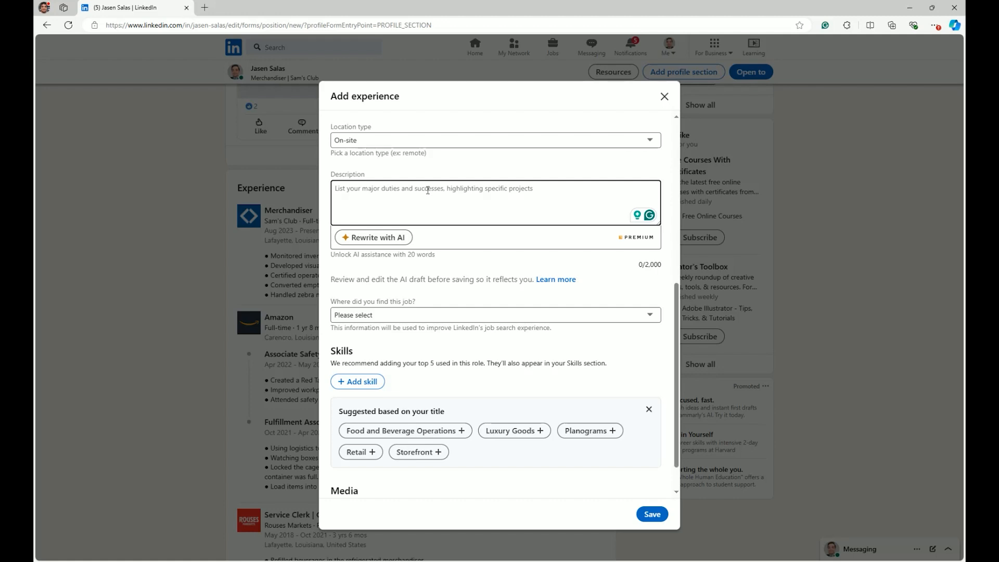
pyautogui.scroll(-1, 468, 215)
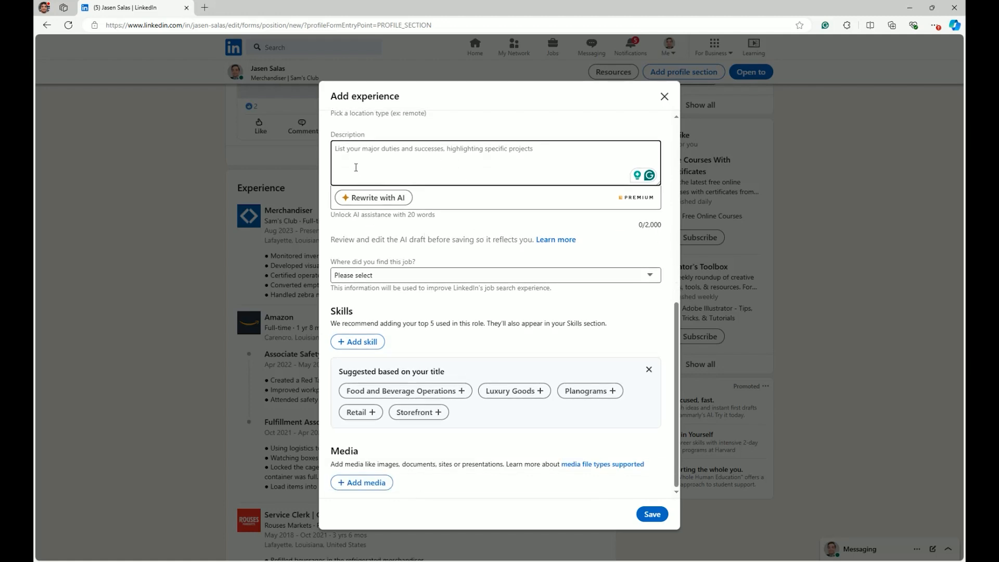
pyautogui.click(393, 279)
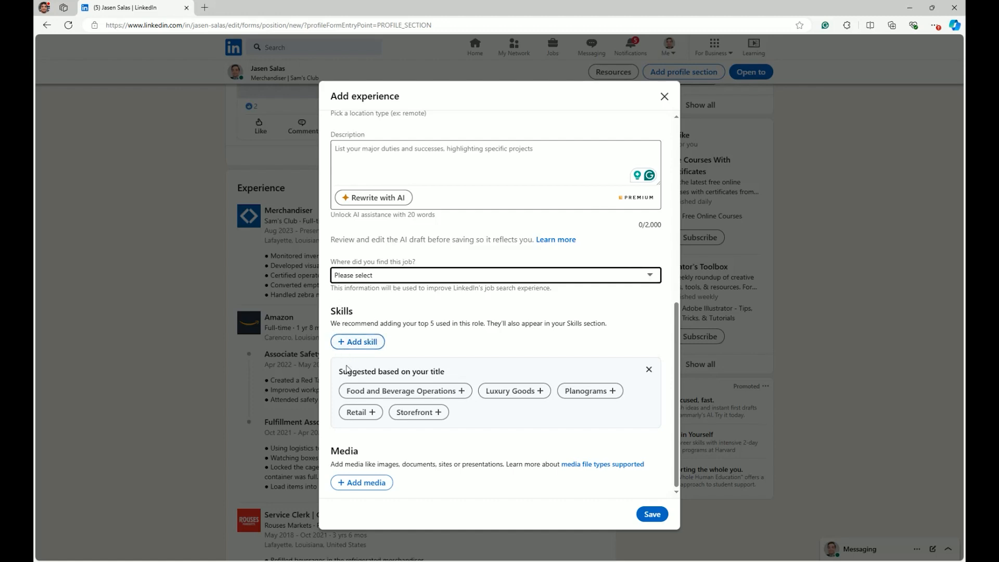
pyautogui.click(358, 420)
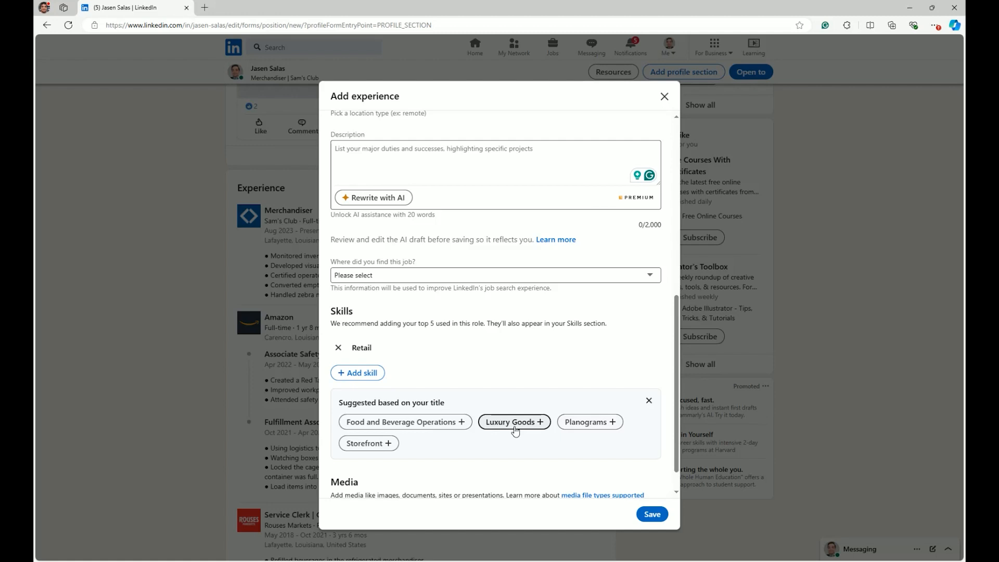
pyautogui.click(515, 428)
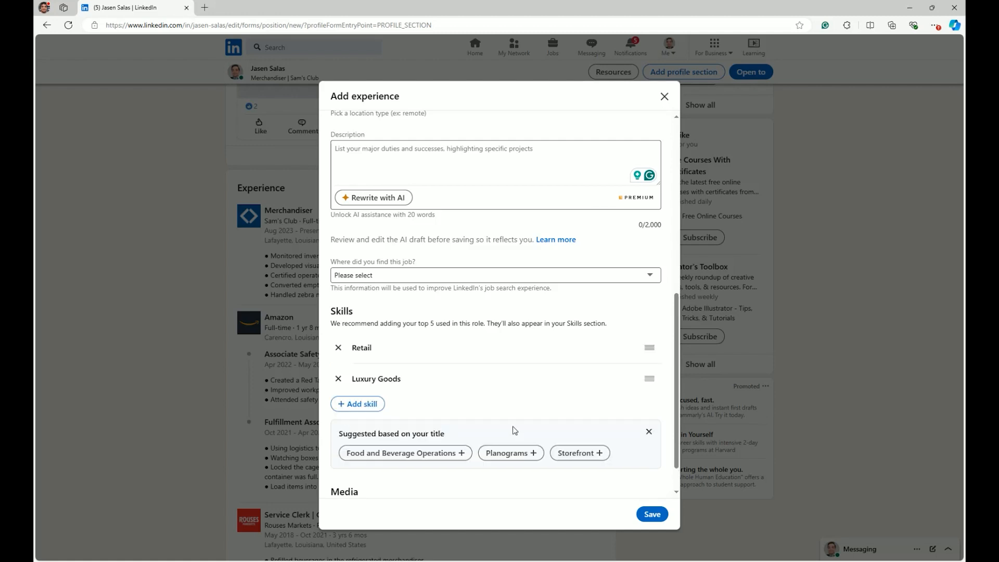
pyautogui.click(570, 461)
# Check the options for adding media to the position, and review the form's entries from title to description.
pyautogui.scroll(-2, 402, 372)
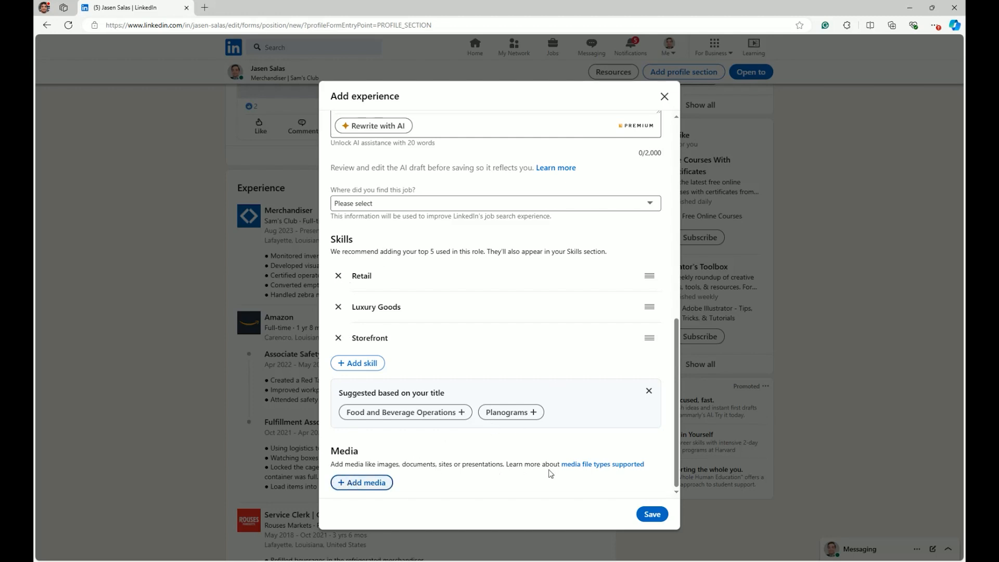
pyautogui.click(364, 481)
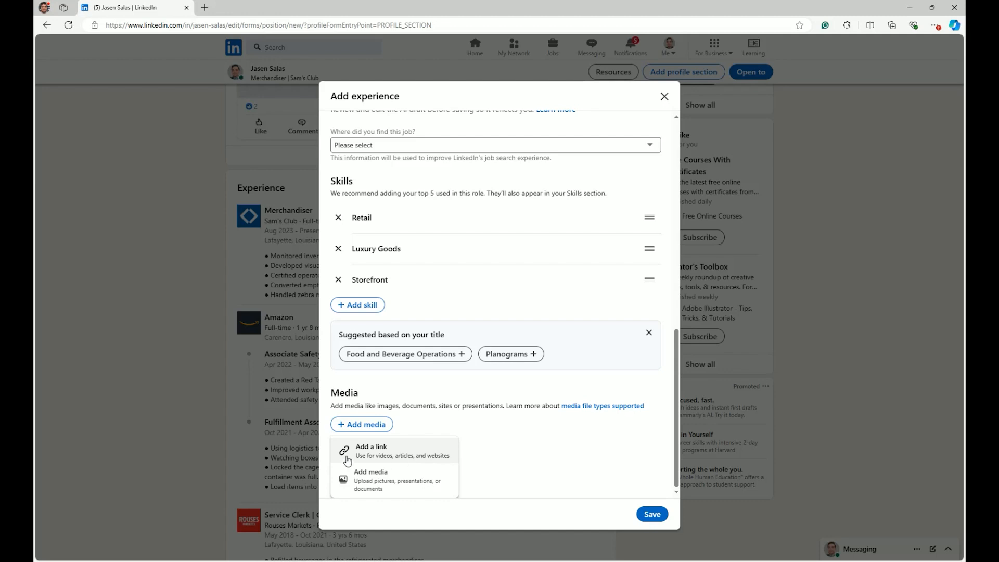
pyautogui.scroll(1, 541, 442)
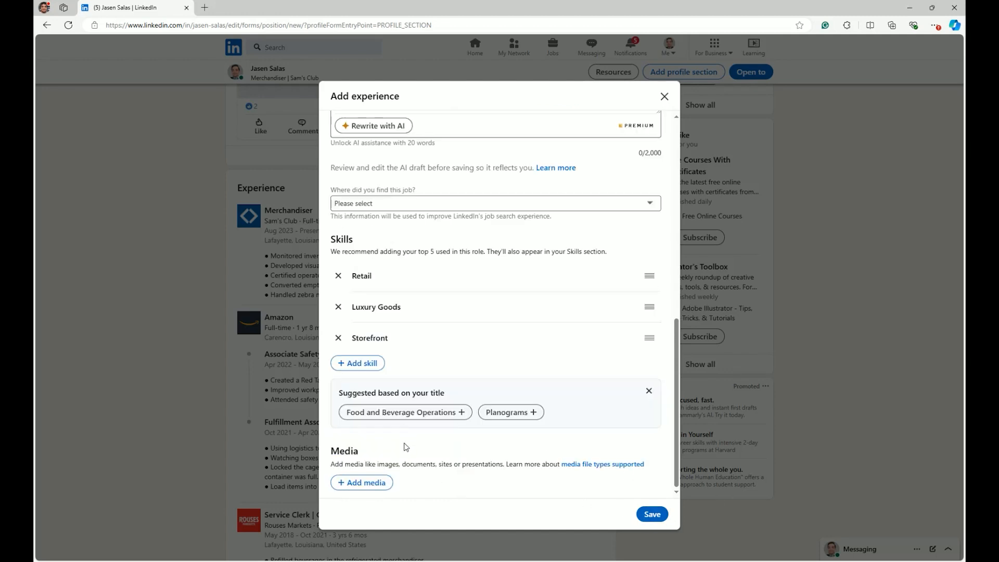
pyautogui.scroll(3, 622, 489)
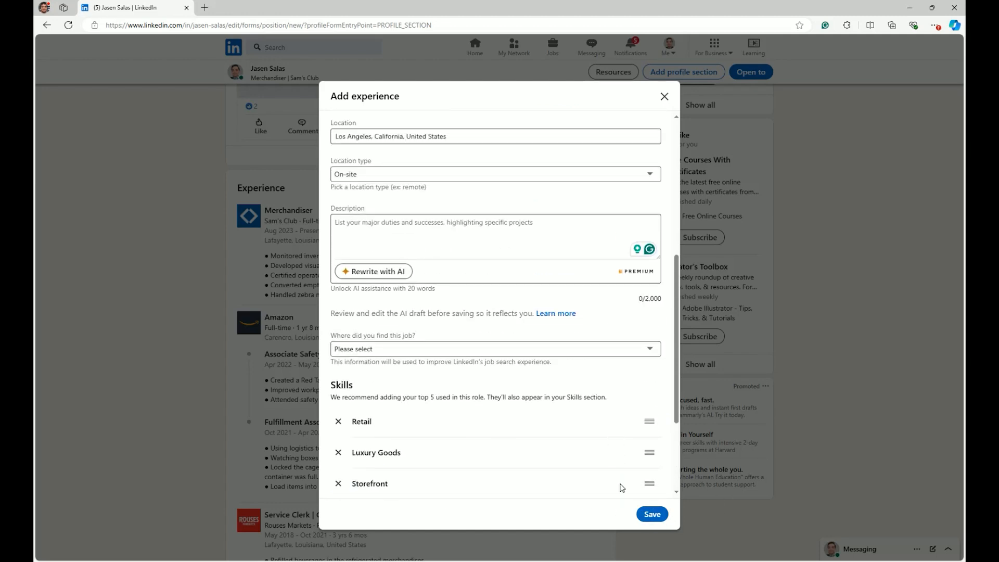
pyautogui.scroll(6, 456, 352)
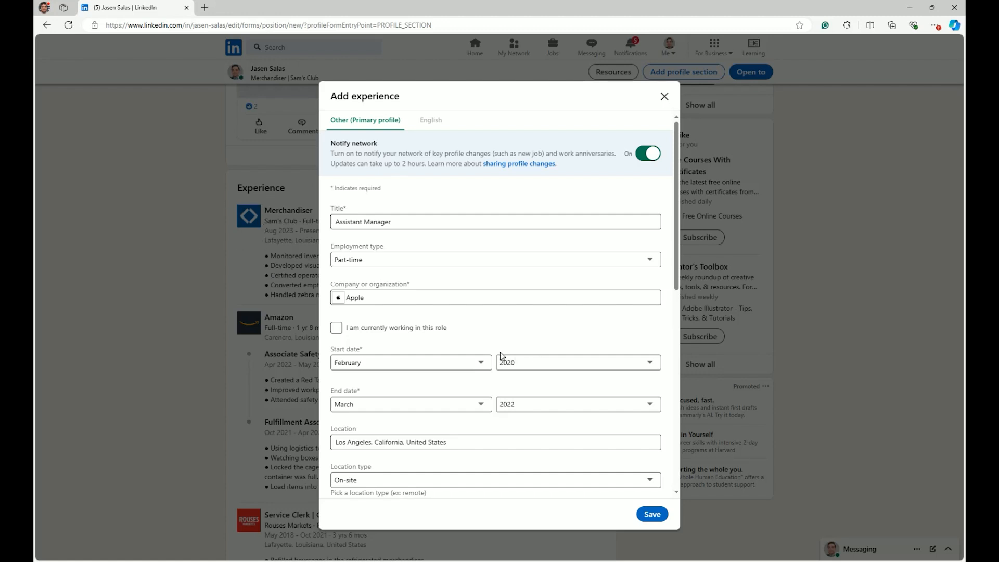
pyautogui.scroll(-3, 500, 351)
pyautogui.click(345, 253)
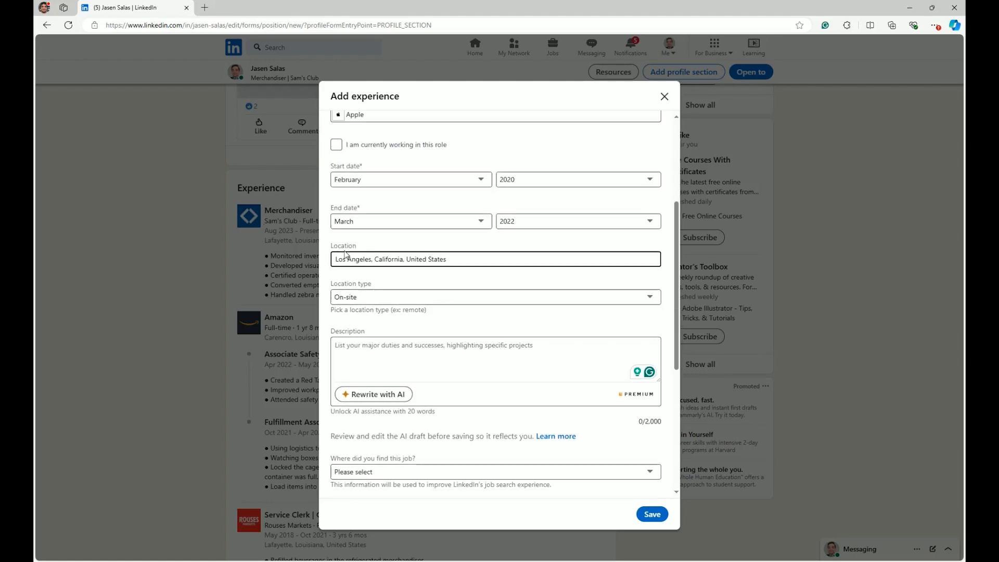
pyautogui.scroll(2, 346, 255)
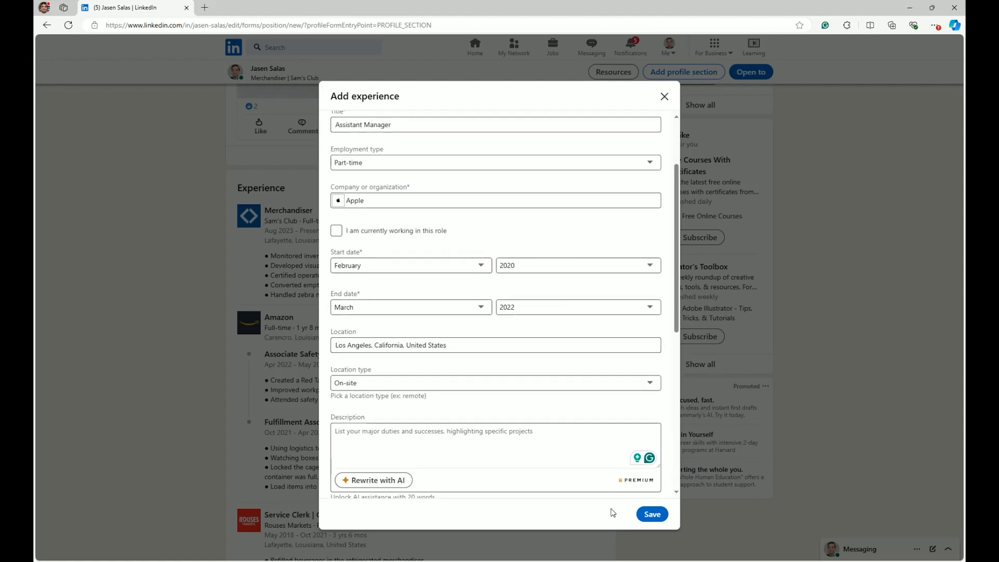
# Save the new position without updating the secondary language profile, and dismiss the suggested connections.
pyautogui.click(654, 514)
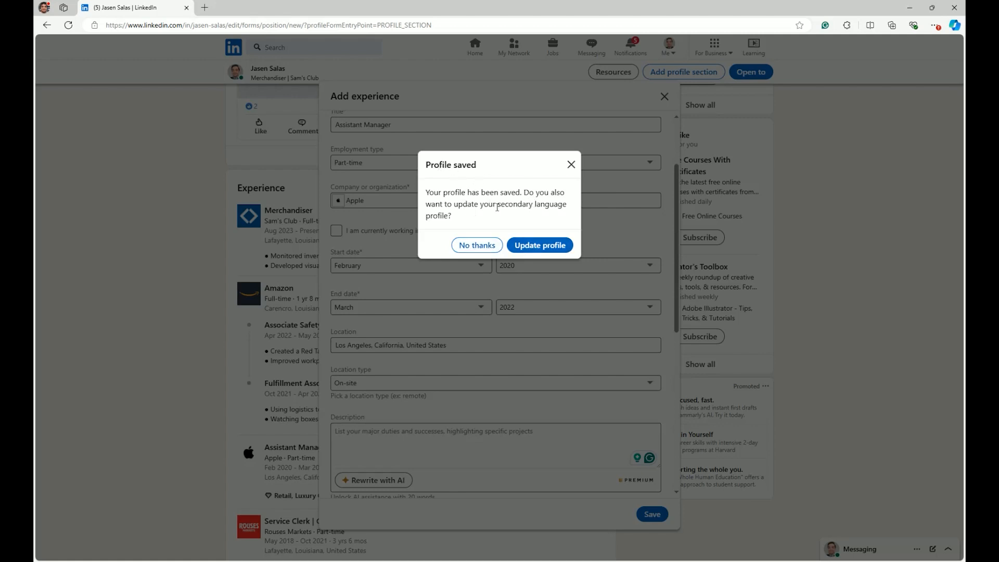
pyautogui.click(474, 247)
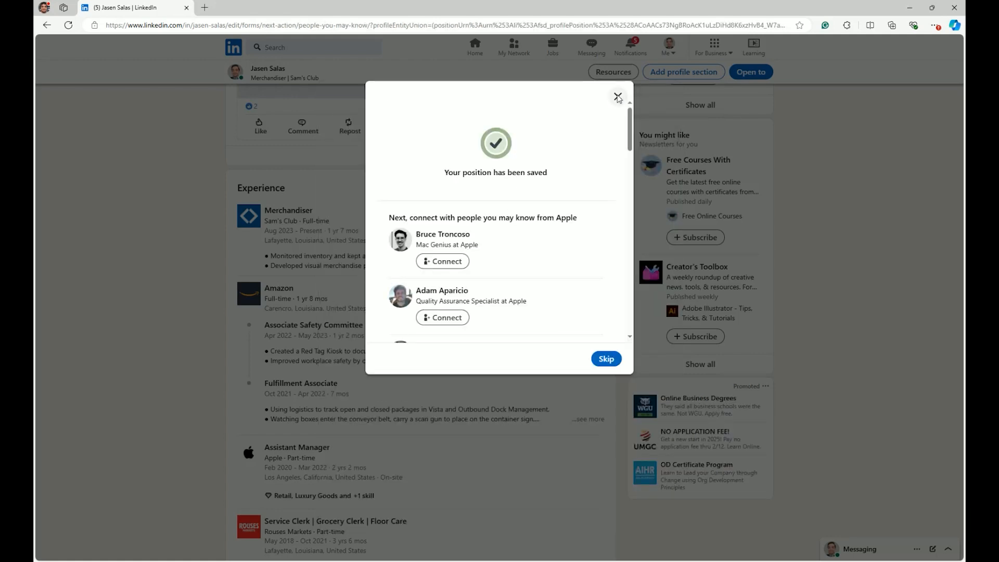
pyautogui.click(618, 98)
# Review the new Assistant Manager entry among the positions in the profile's Experience section.
pyautogui.scroll(-5, 373, 314)
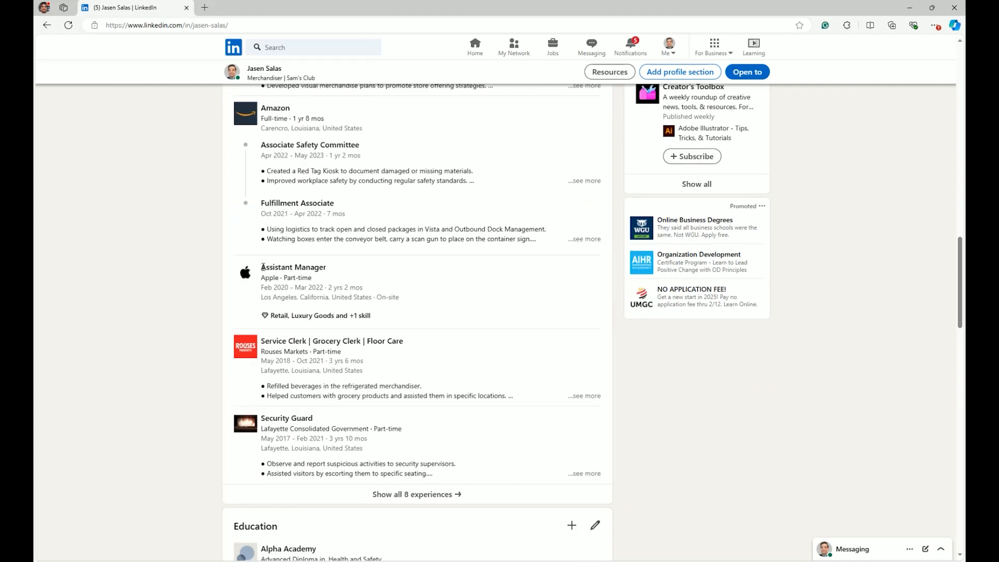
pyautogui.moveTo(261, 267); pyautogui.dragTo(300, 283)
pyautogui.click(294, 281)
pyautogui.scroll(1, 243, 312)
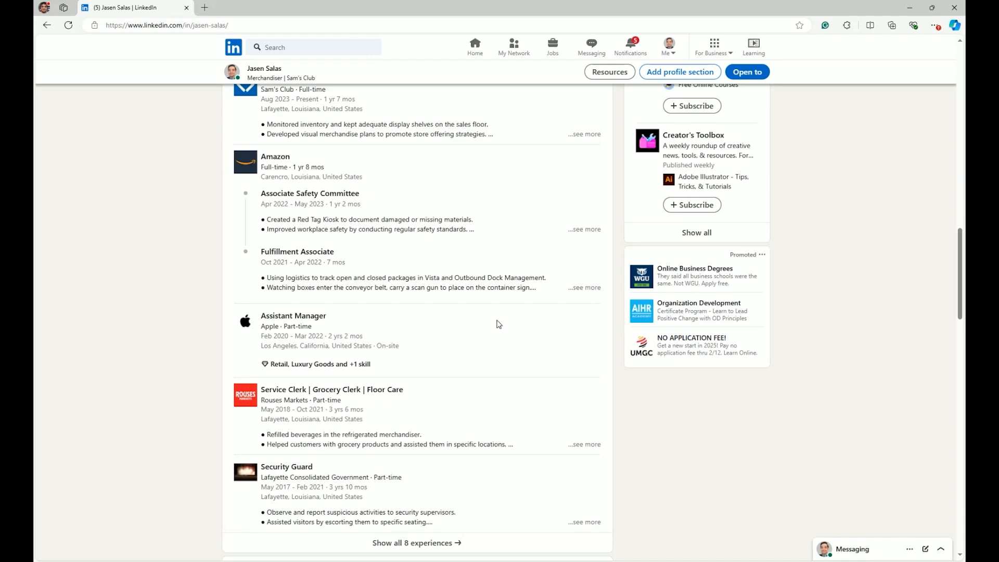
pyautogui.scroll(2, 325, 298)
pyautogui.scroll(-2, 242, 326)
pyautogui.scroll(2, 388, 308)
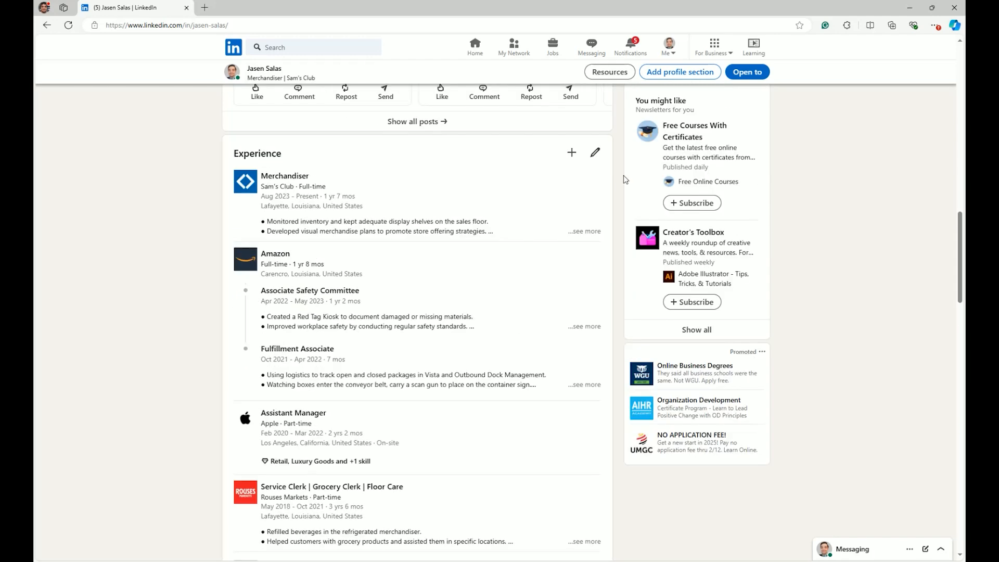
# Delete the Assistant Manager position at Apple from the profile's experience.
pyautogui.click(596, 154)
pyautogui.scroll(-3, 593, 309)
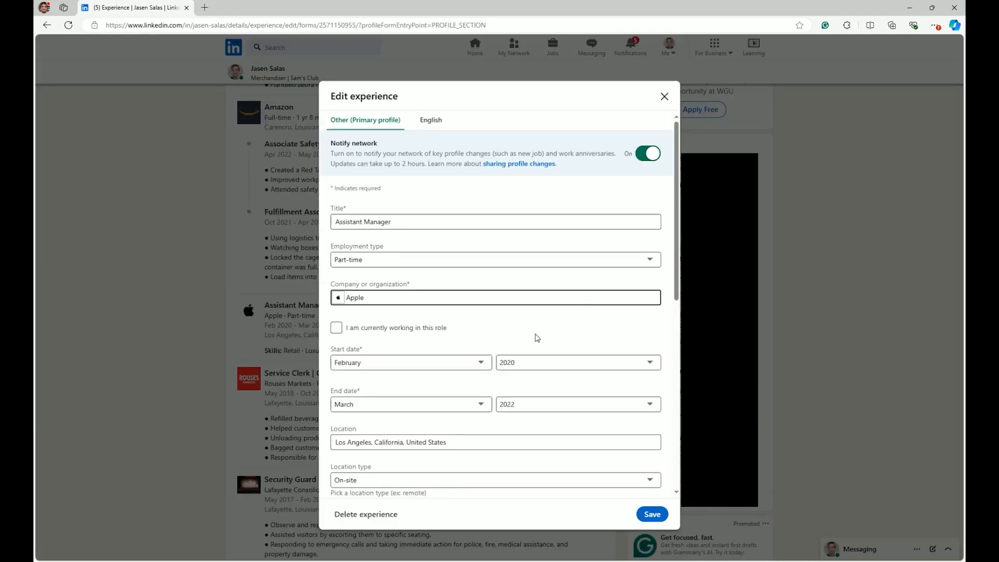
pyautogui.scroll(-8, 535, 339)
pyautogui.click(347, 519)
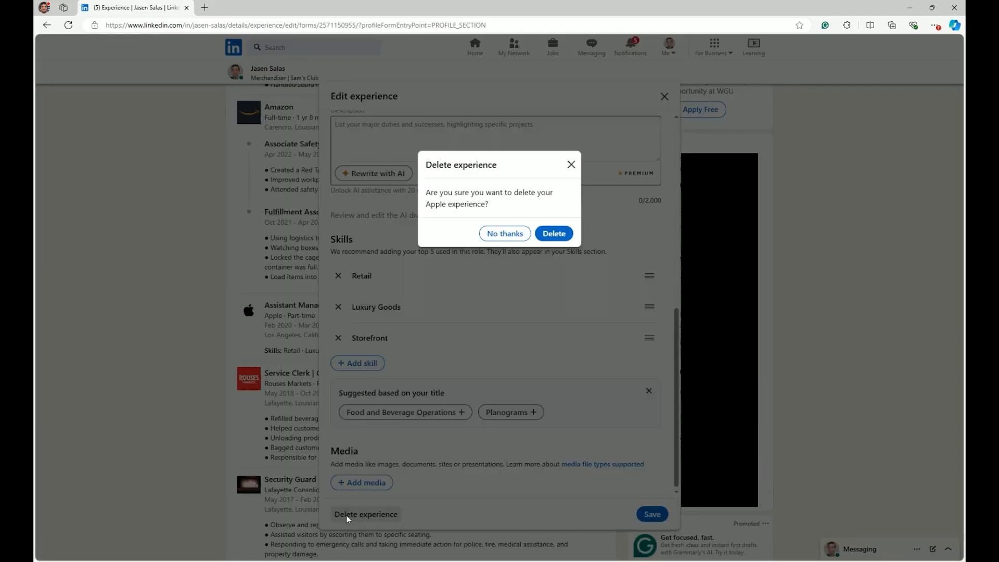
pyautogui.click(555, 233)
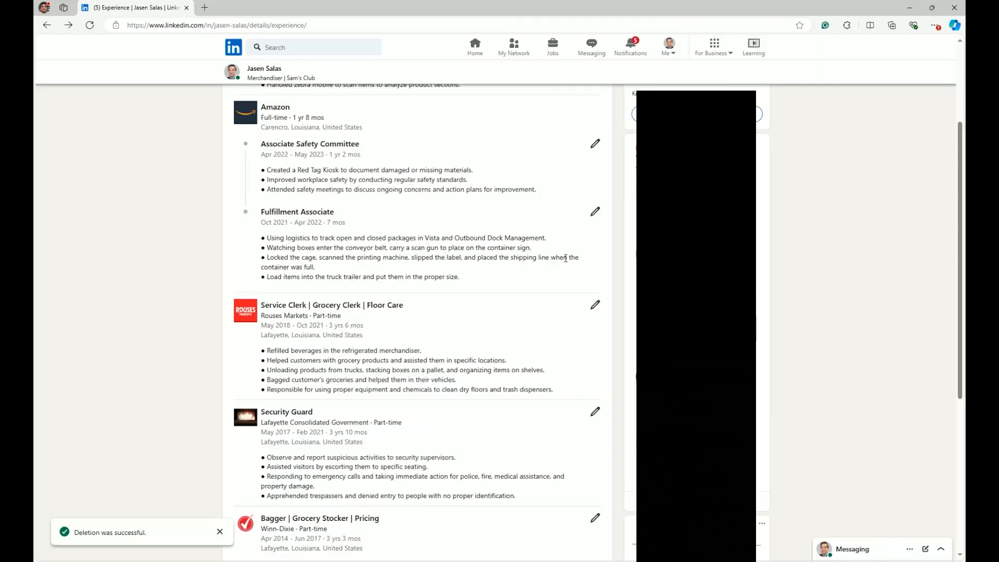
# Review the remaining positions on the Experience page and return to the profile.
pyautogui.scroll(1, 345, 223)
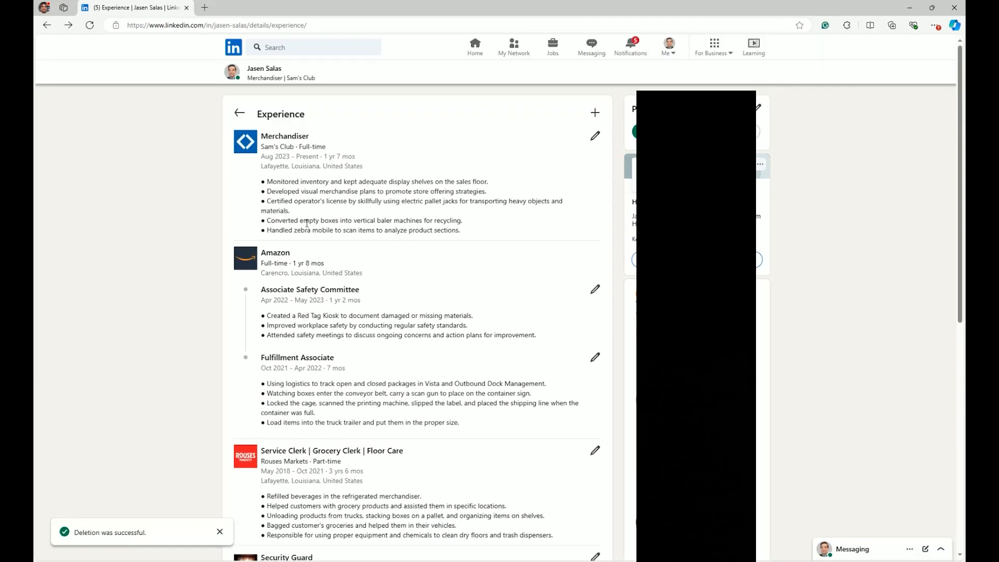
pyautogui.scroll(-7, 290, 169)
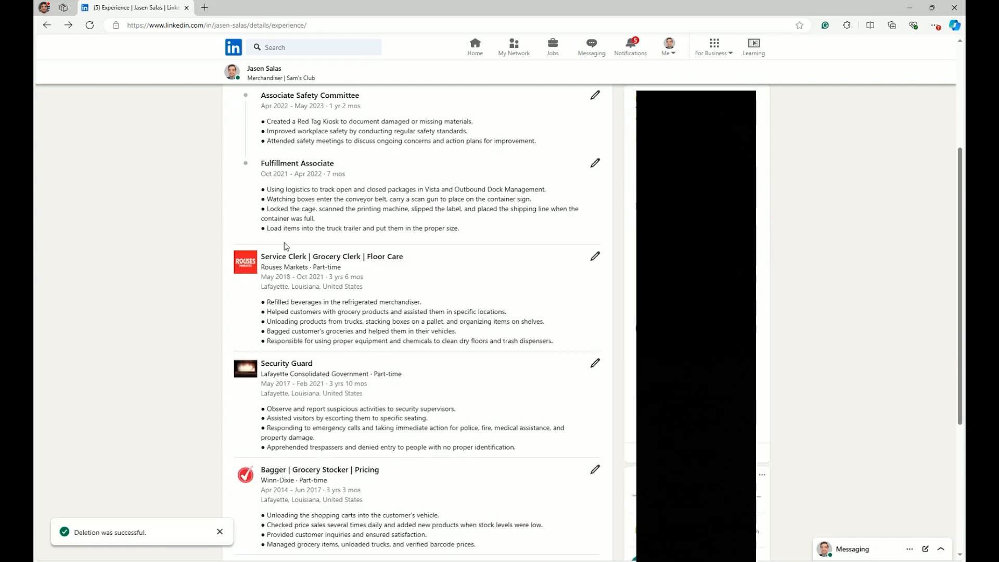
pyautogui.scroll(6, 208, 141)
pyautogui.scroll(1, 208, 141)
pyautogui.click(238, 117)
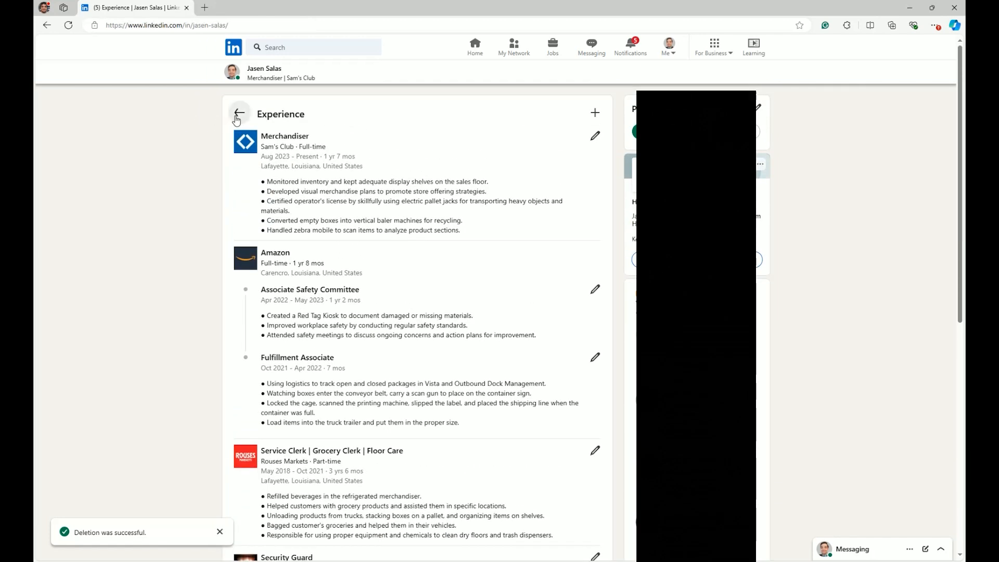
# Find the profile's Education section and open the full list of education entries.
pyautogui.scroll(-6, 264, 298)
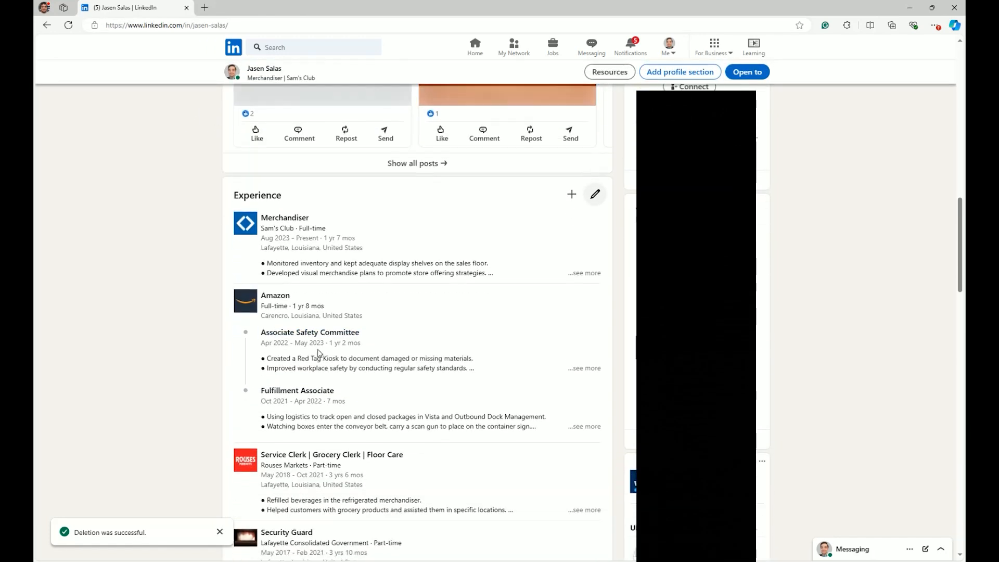
pyautogui.scroll(-5, 264, 298)
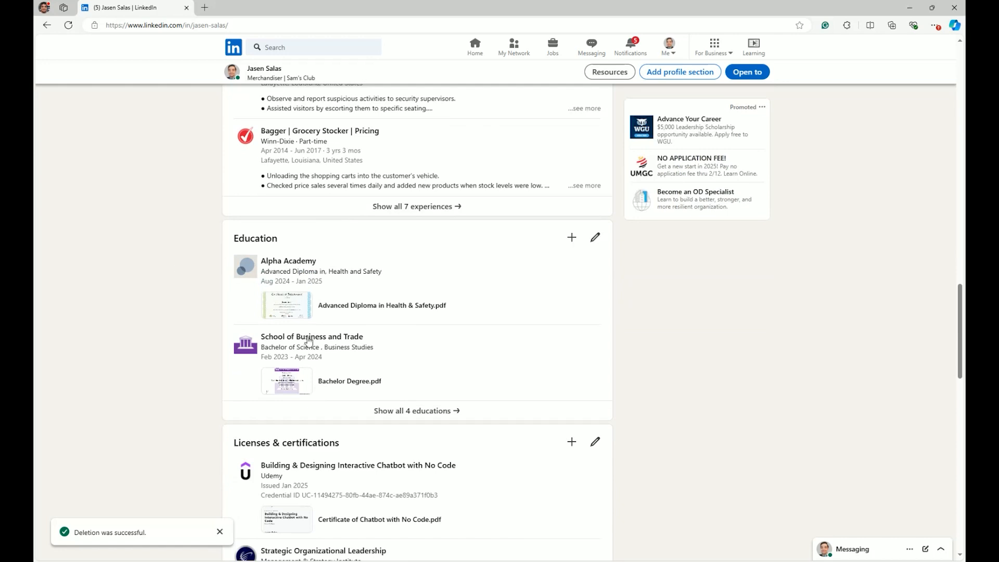
pyautogui.scroll(-1, 345, 275)
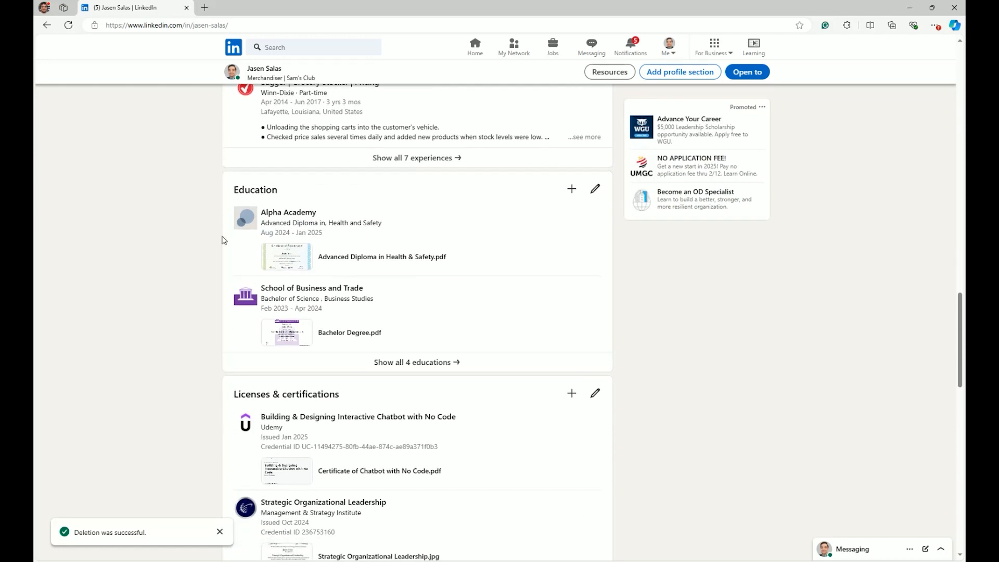
pyautogui.click(414, 366)
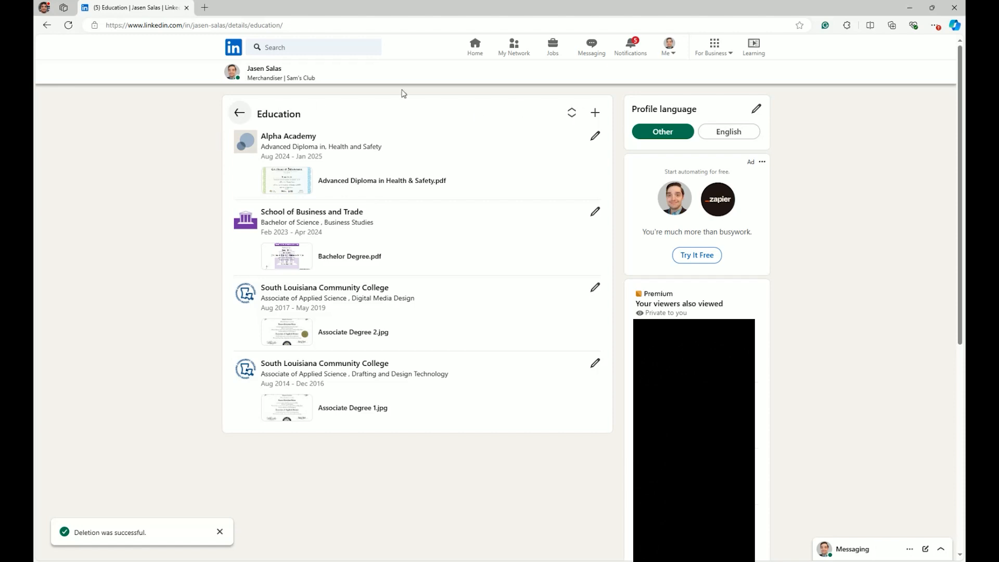
# Create a new education entry and choose University of Washington as the school.
pyautogui.click(596, 113)
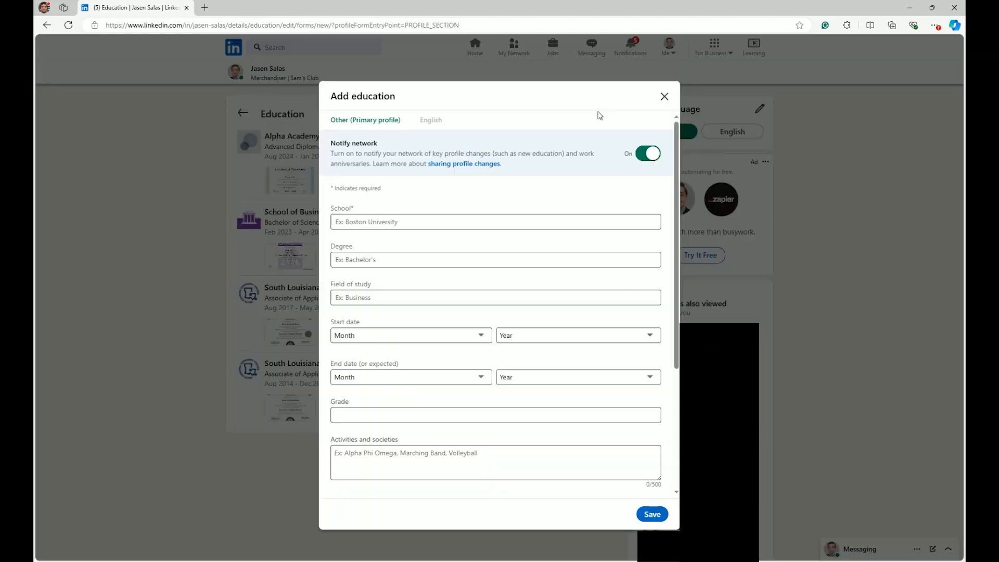
pyautogui.click(369, 224)
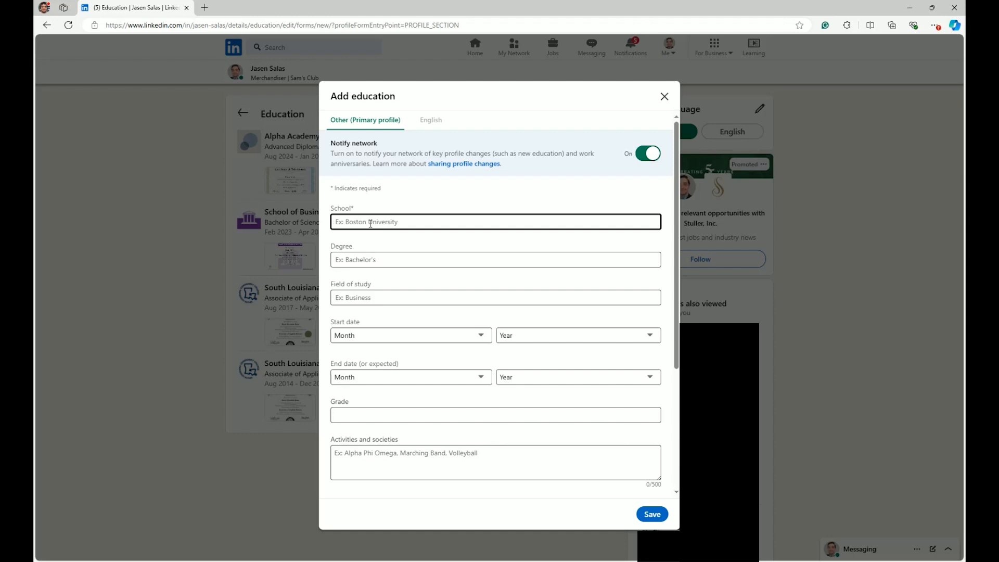
pyautogui.write('un')
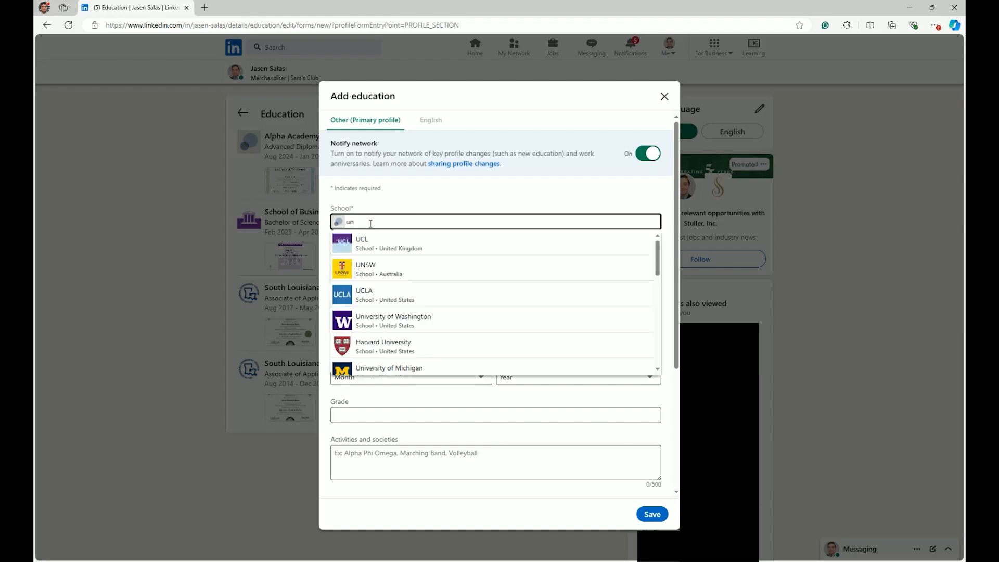
pyautogui.scroll(-4, 411, 270)
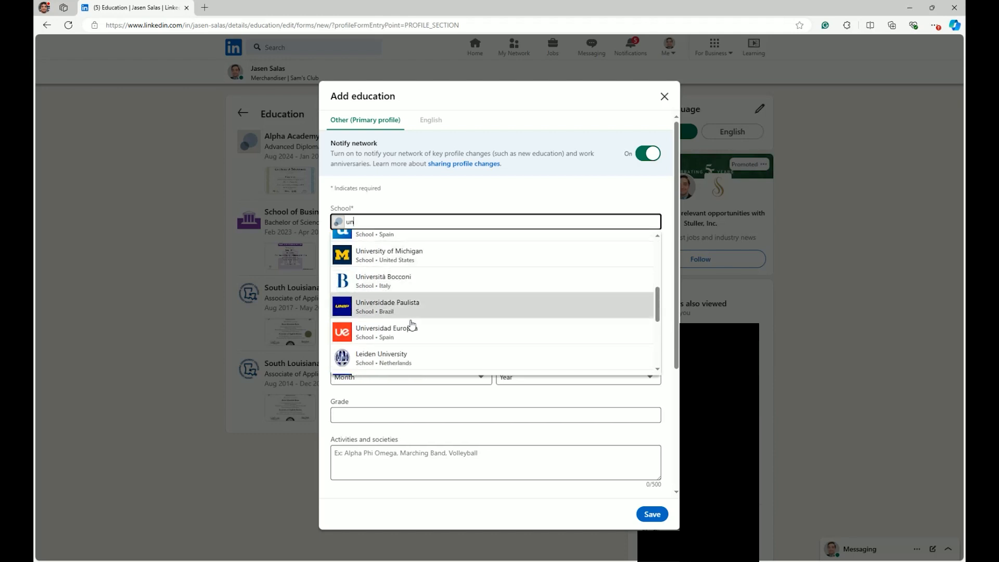
pyautogui.scroll(-1, 411, 312)
pyautogui.scroll(-3, 411, 312)
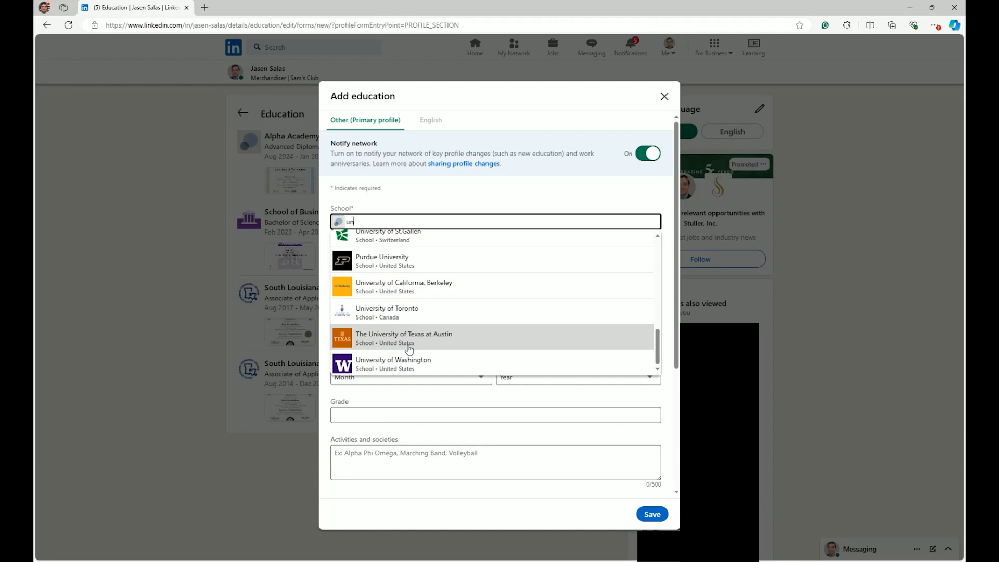
pyautogui.scroll(-1, 409, 349)
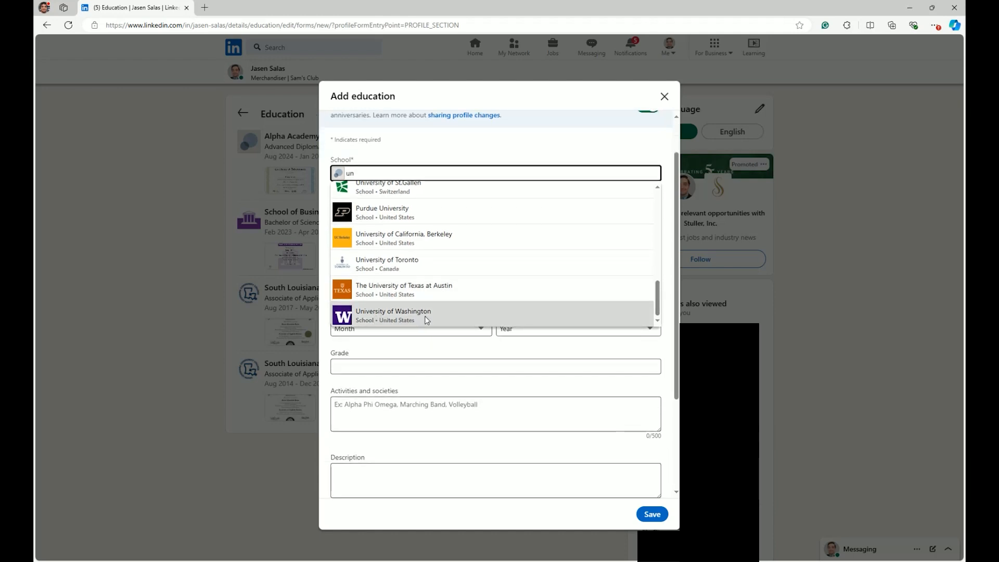
pyautogui.click(425, 318)
# Set the degree to Master of Laws - LLM and the field of study to Pre-Law Studies.
pyautogui.click(356, 209)
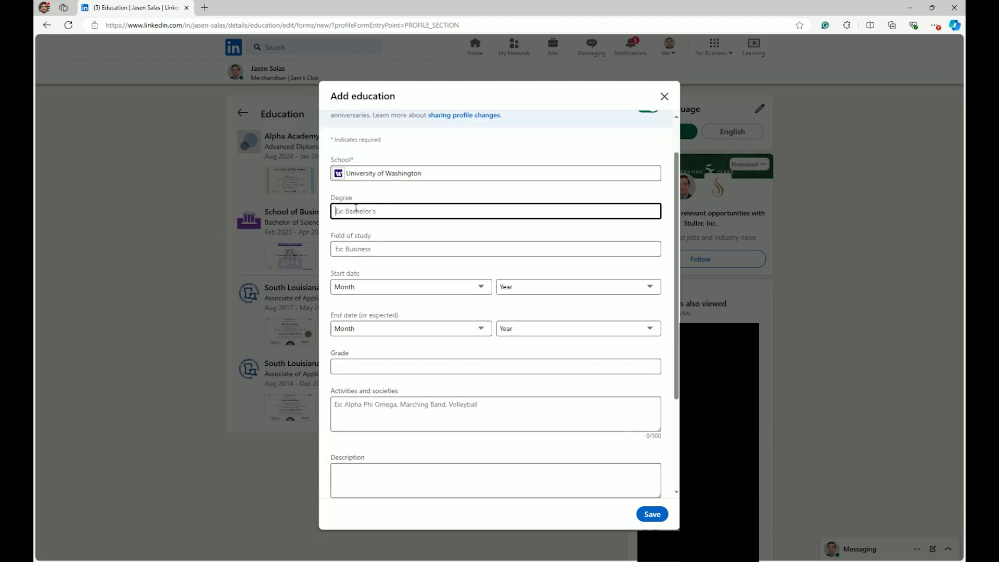
pyautogui.scroll(1, 356, 209)
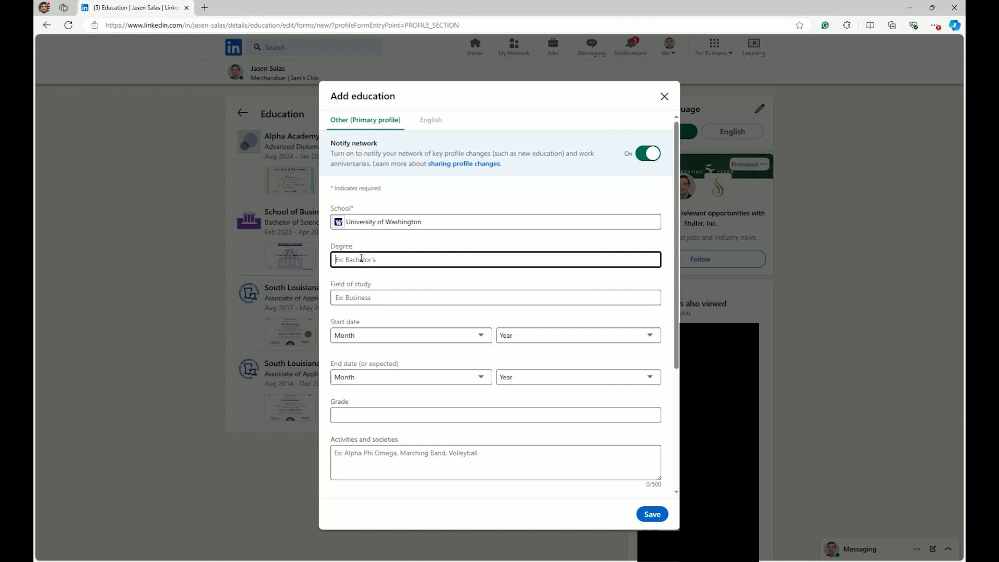
pyautogui.write('m')
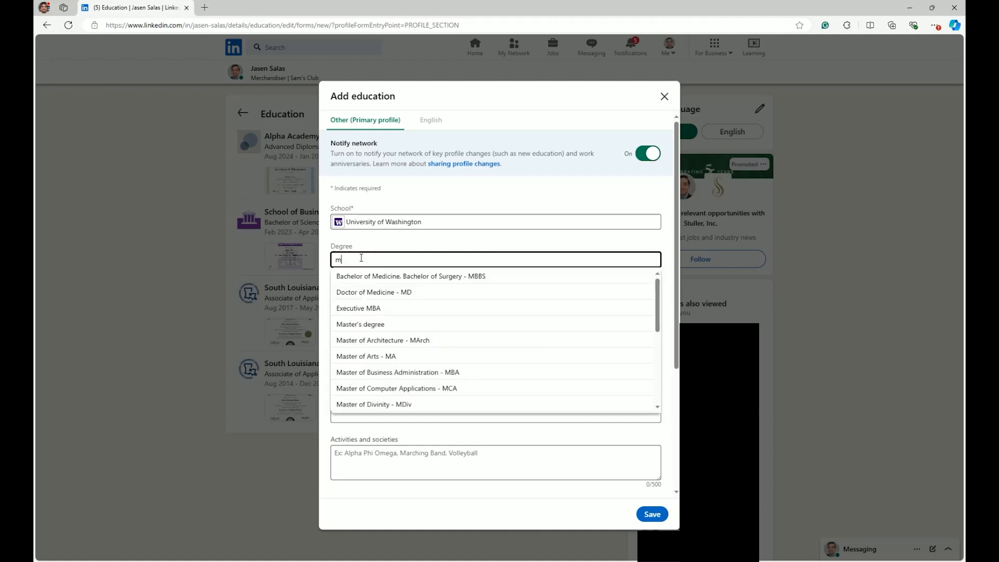
pyautogui.write('as')
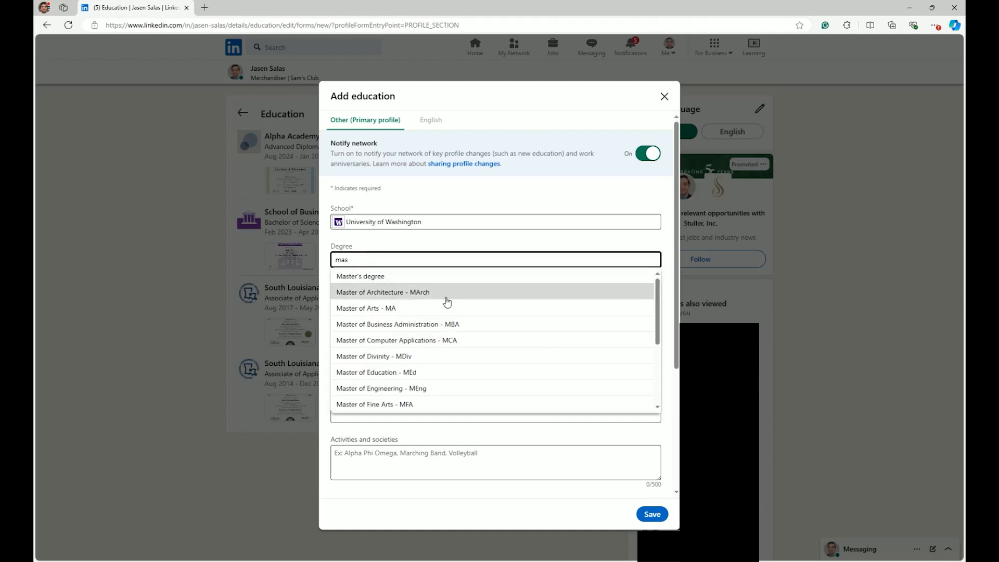
pyautogui.scroll(-1, 448, 333)
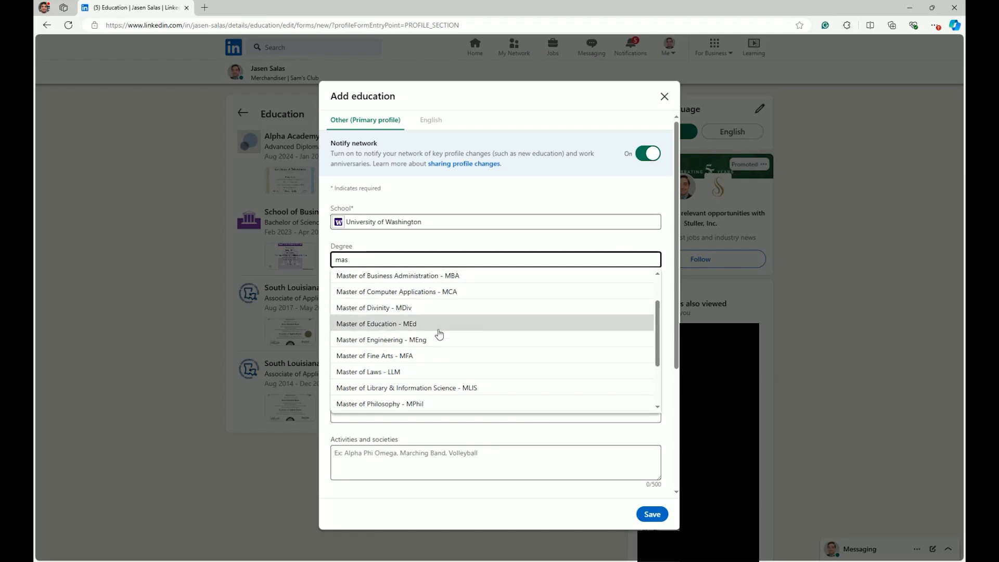
pyautogui.scroll(-1, 437, 349)
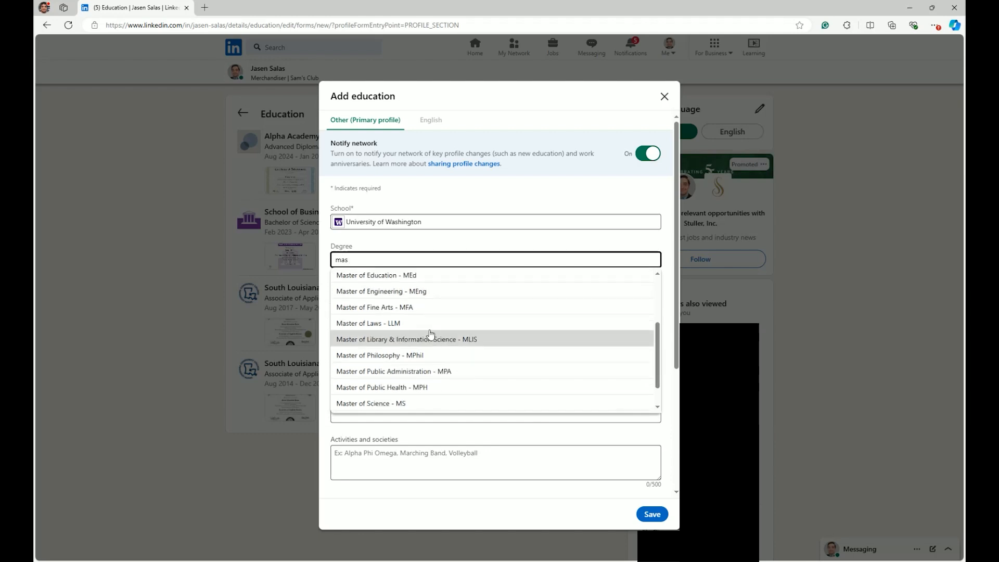
pyautogui.click(372, 324)
pyautogui.press('Tab')
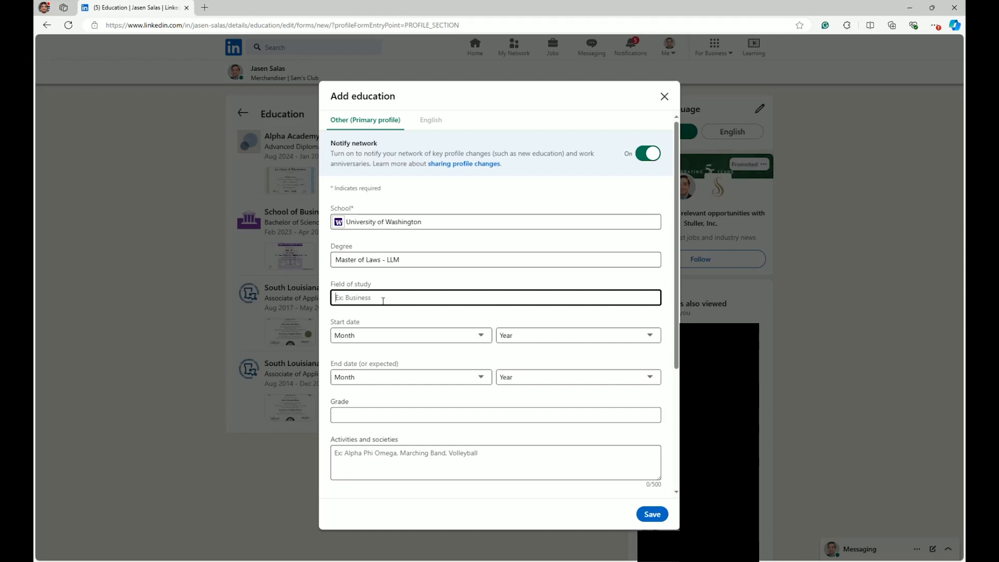
pyautogui.write('law')
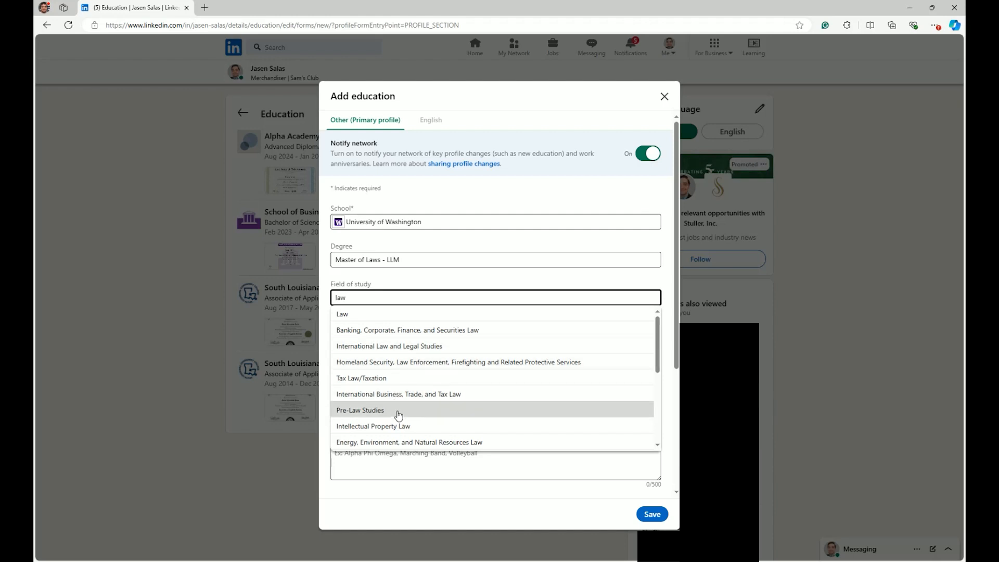
pyautogui.click(353, 414)
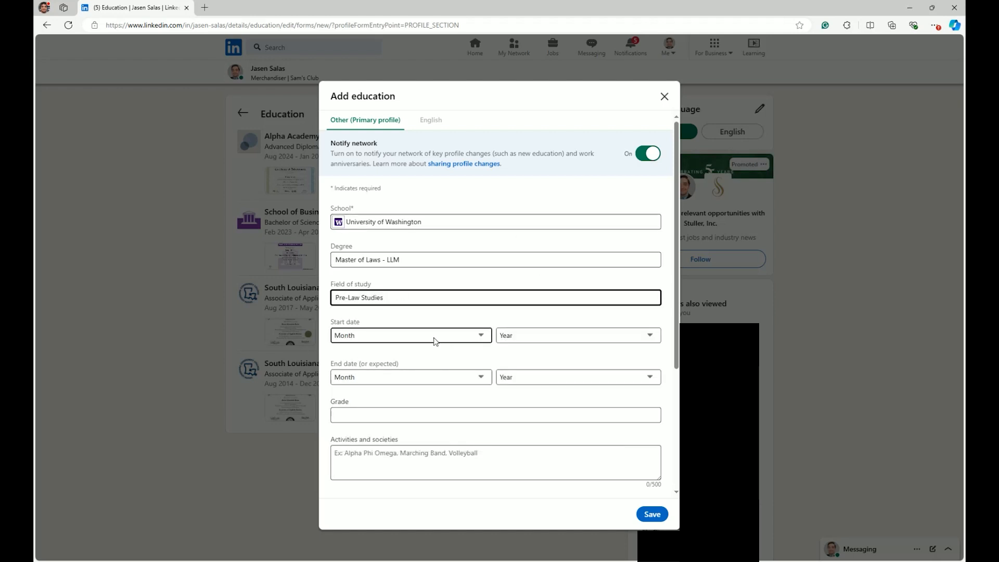
# Set the education entry's start date to January 2019.
pyautogui.press('Tab')
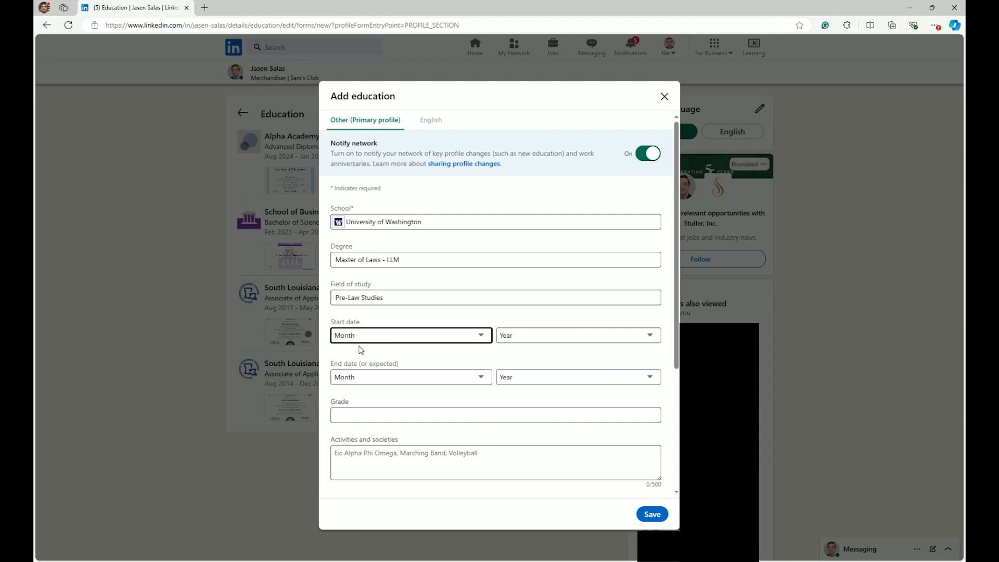
pyautogui.press('Down')
pyautogui.press('Tab')
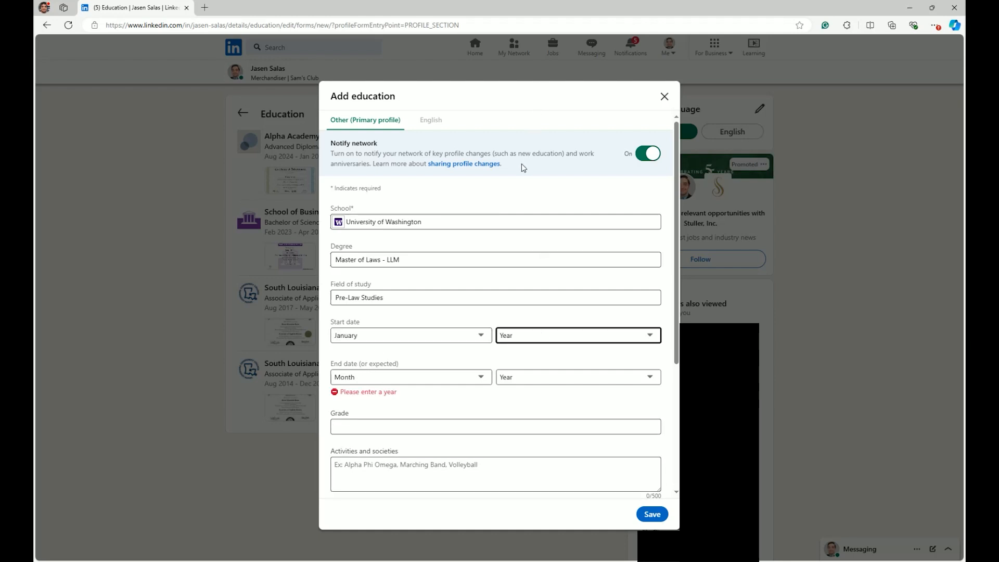
pyautogui.write('2019')
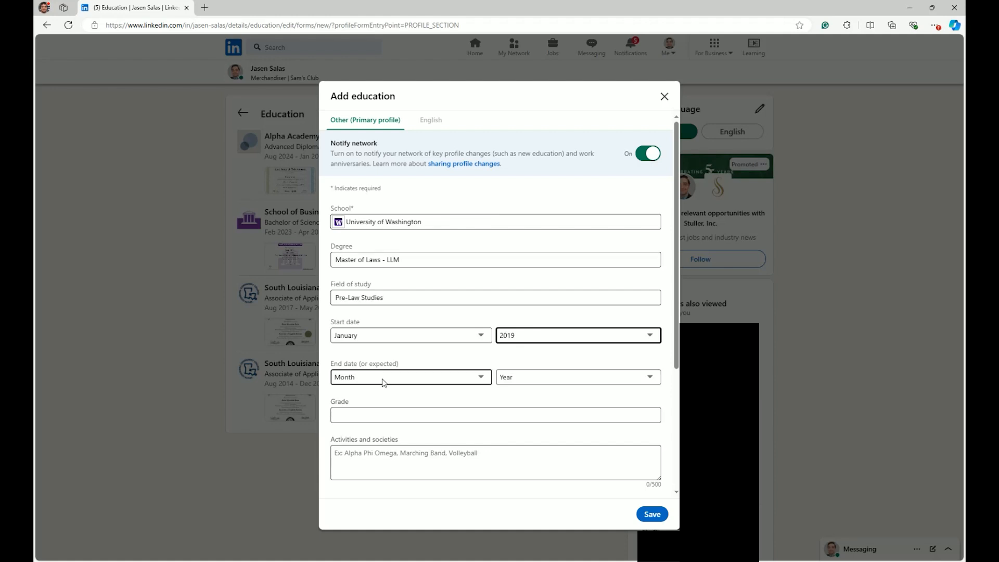
# Set the education entry's end date to December 2023 and its grade to 3.5.
pyautogui.press('Tab')
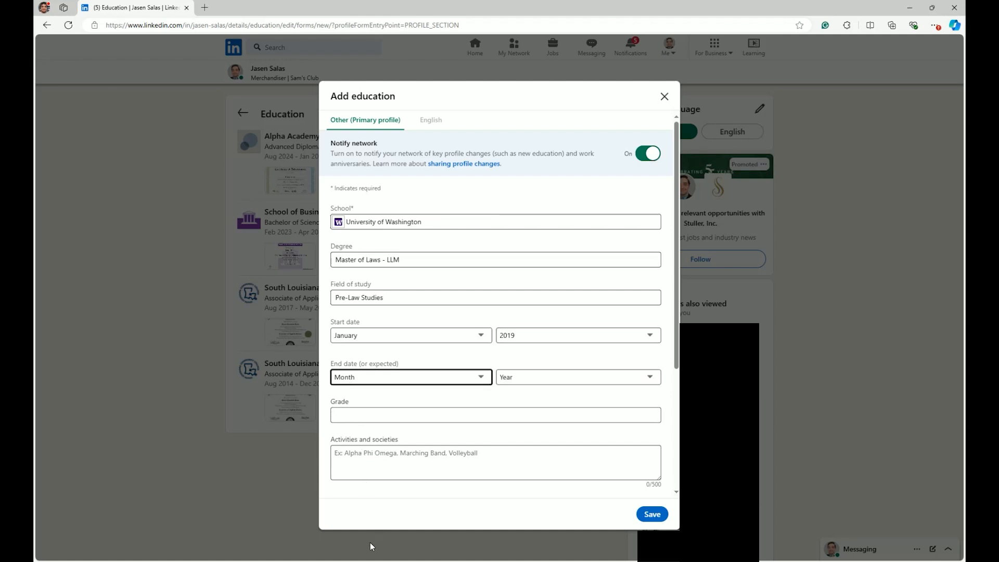
pyautogui.press('d')
pyautogui.press('Tab')
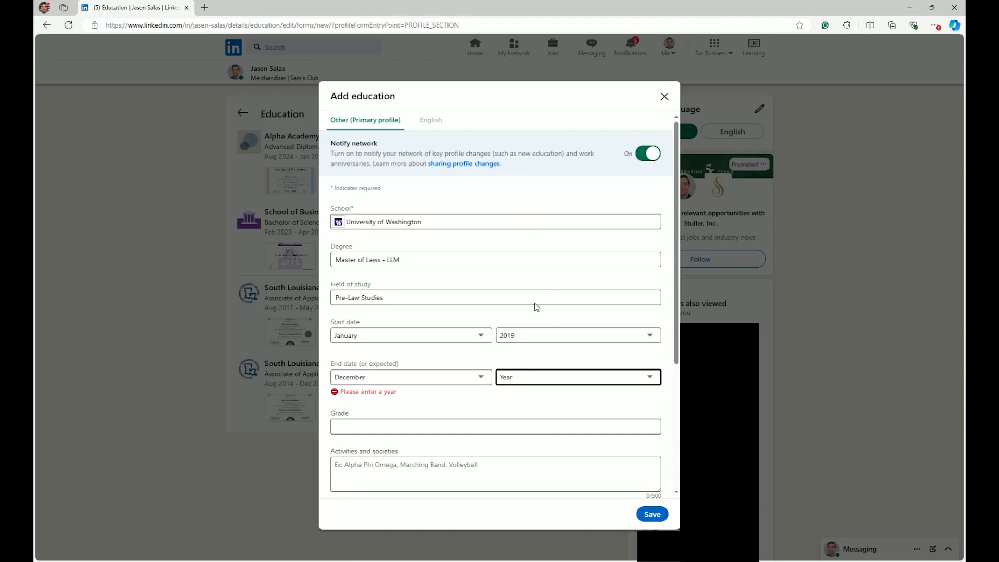
pyautogui.write('2023')
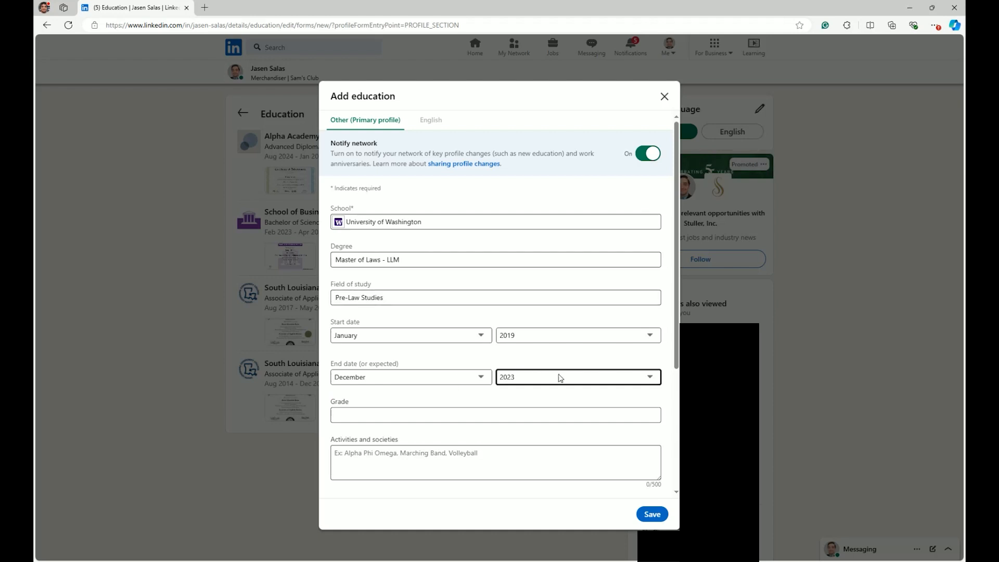
pyautogui.scroll(-2, 416, 385)
pyautogui.click(342, 316)
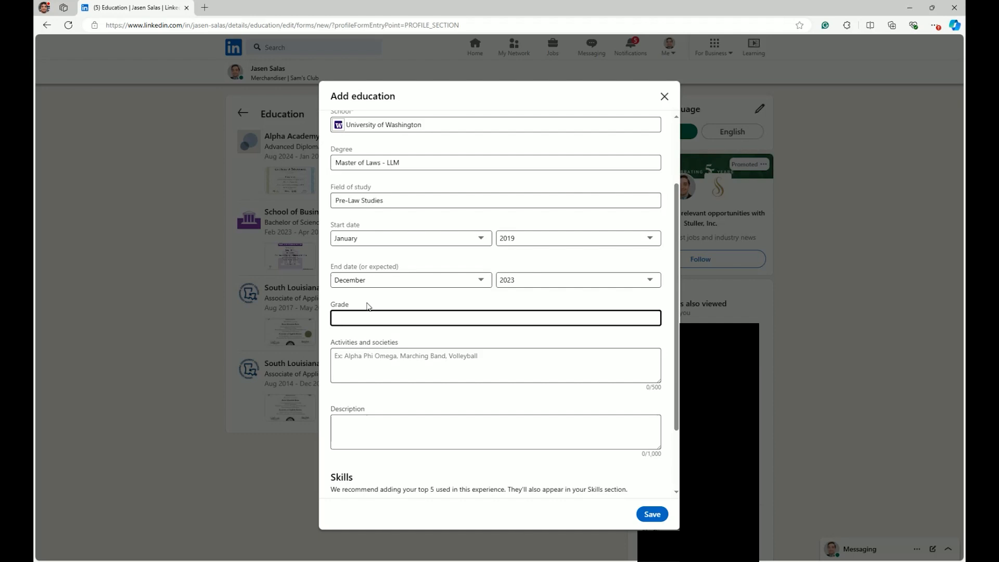
pyautogui.write('5')
# Review the rest of the education form, including the description field and the options for adding media.
pyautogui.scroll(-2, 364, 323)
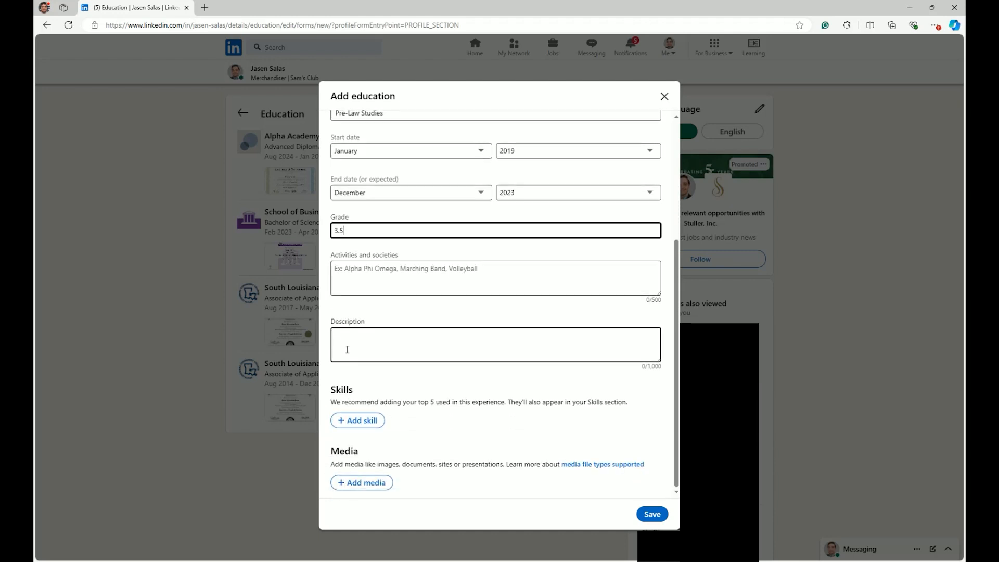
pyautogui.click(347, 349)
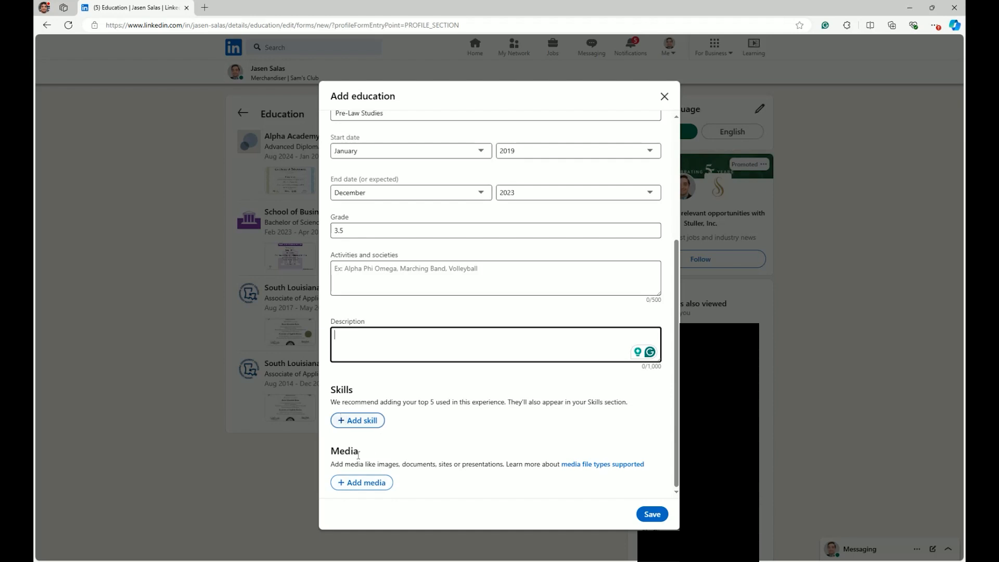
pyautogui.click(368, 490)
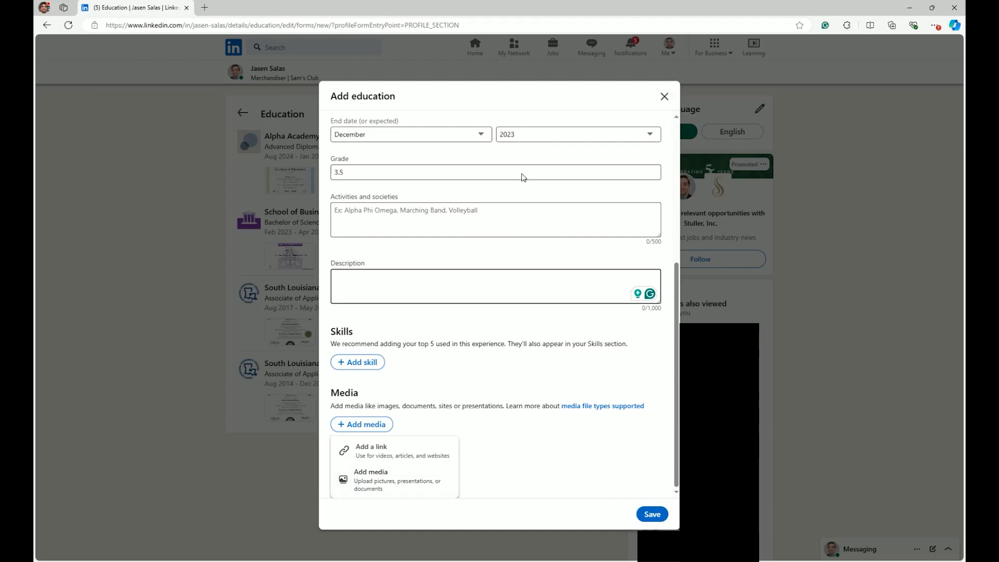
pyautogui.scroll(5, 494, 313)
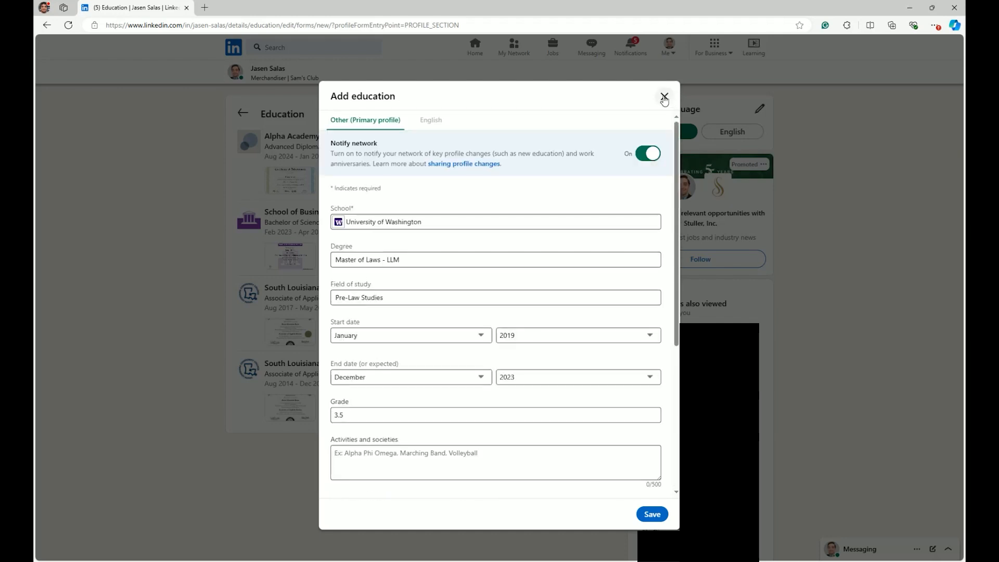
pyautogui.scroll(-5, 380, 333)
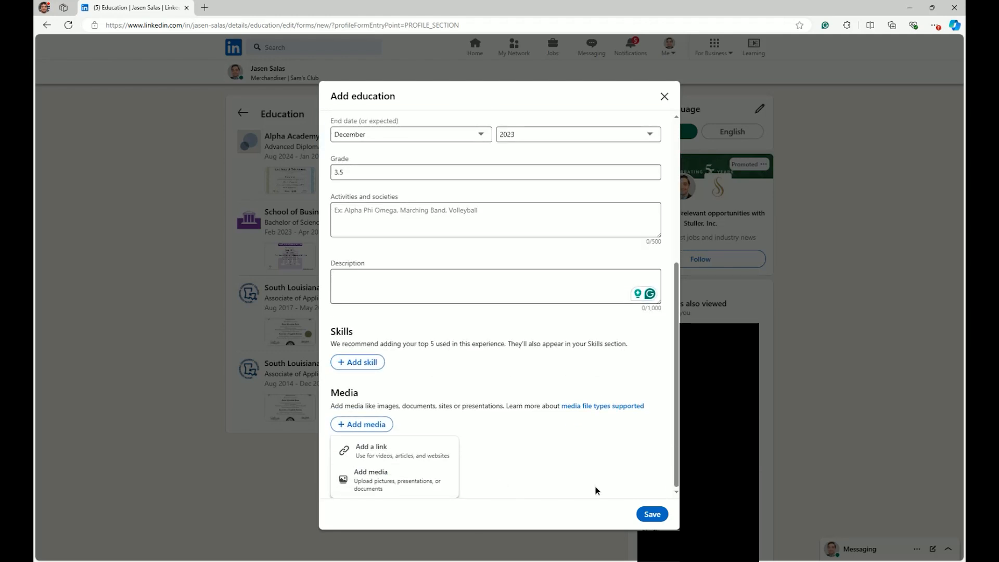
pyautogui.scroll(6, 595, 486)
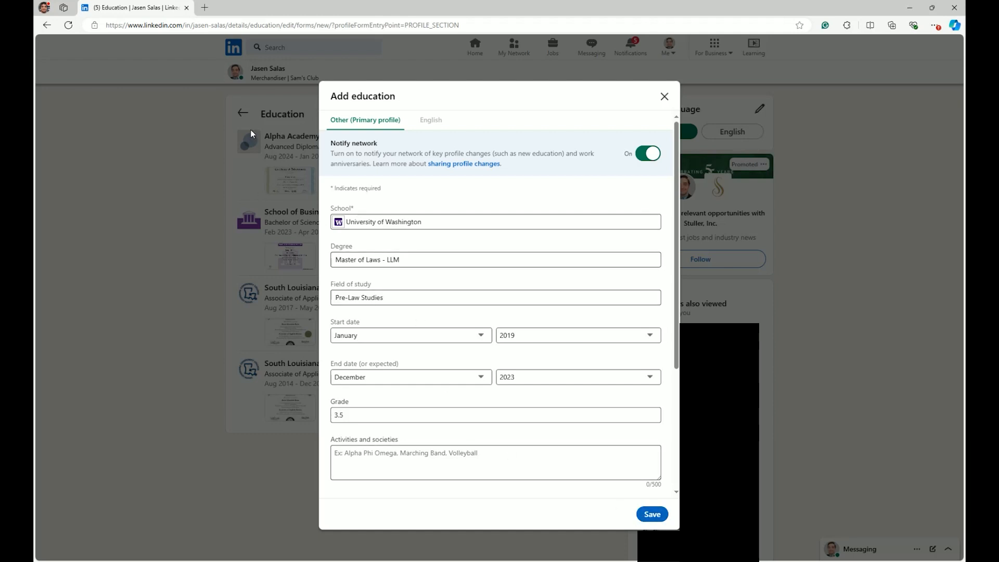
# Save the new education entry, declining the secondary language update and dismissing the offer to share it.
pyautogui.click(659, 518)
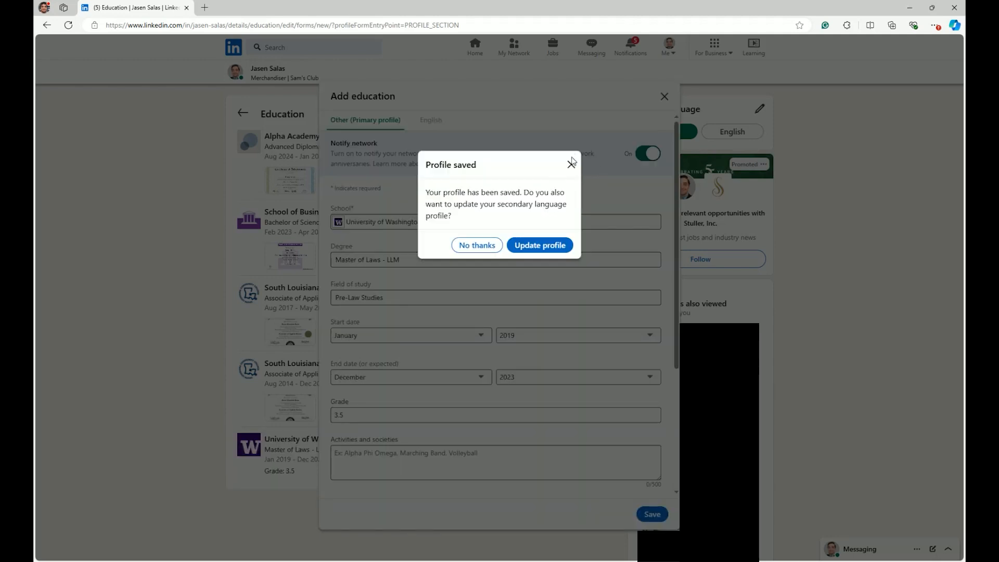
pyautogui.click(477, 246)
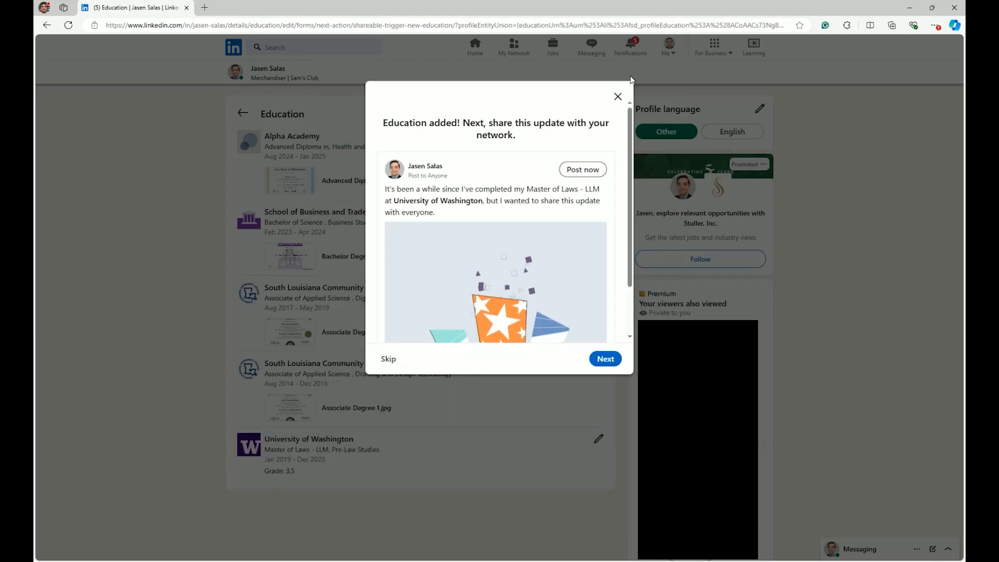
pyautogui.click(618, 95)
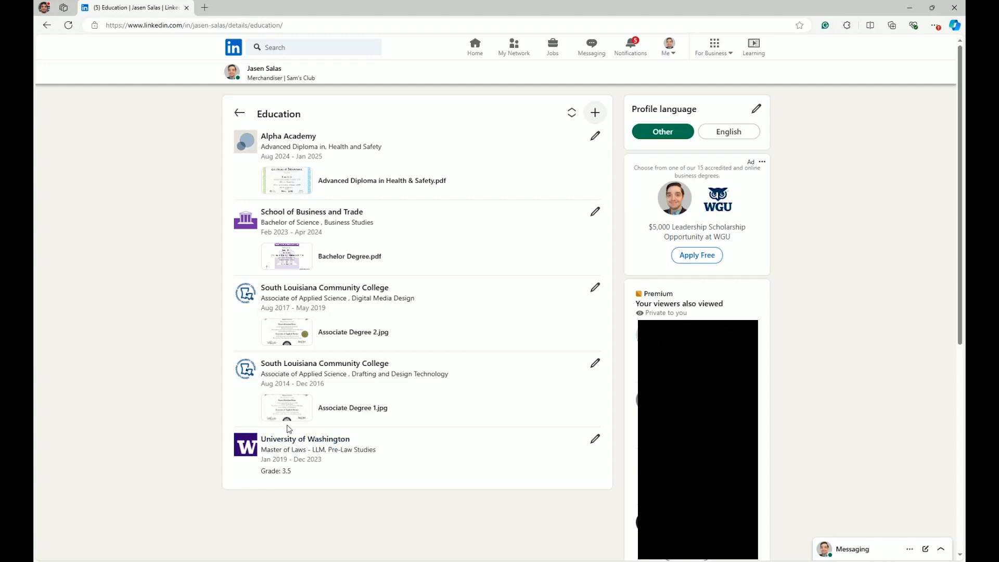
# Delete the University of Washington education entry.
pyautogui.click(595, 441)
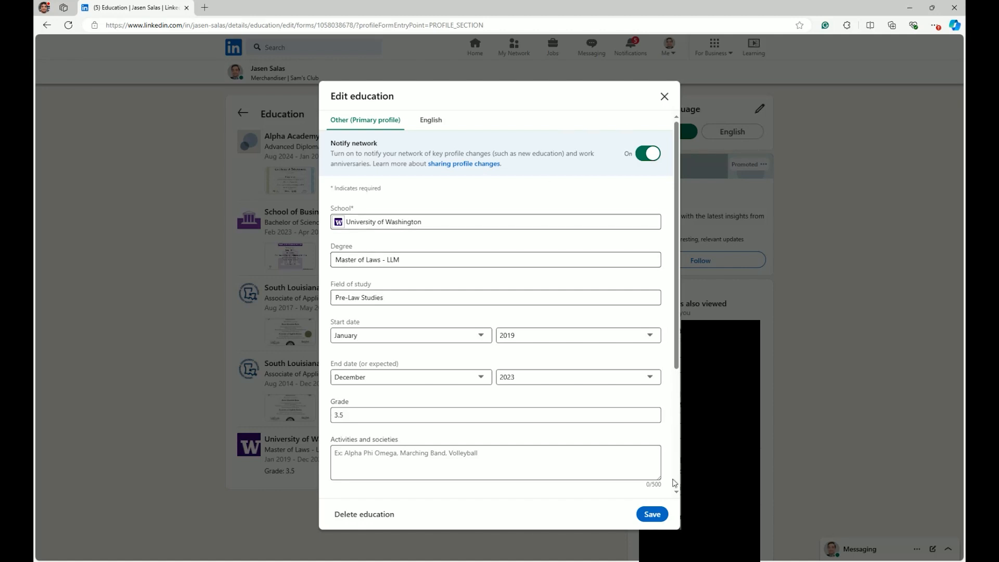
pyautogui.click(360, 515)
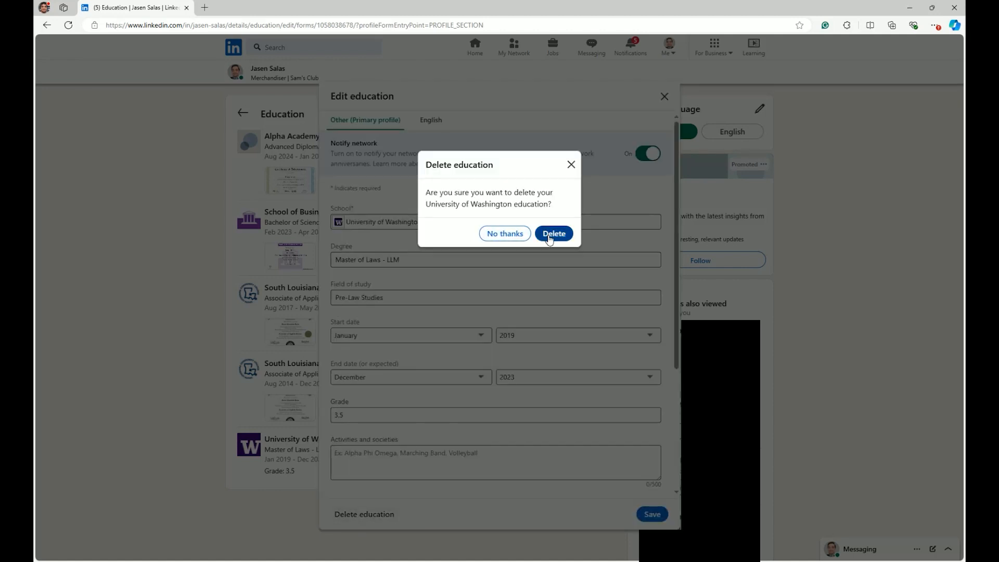
pyautogui.click(552, 238)
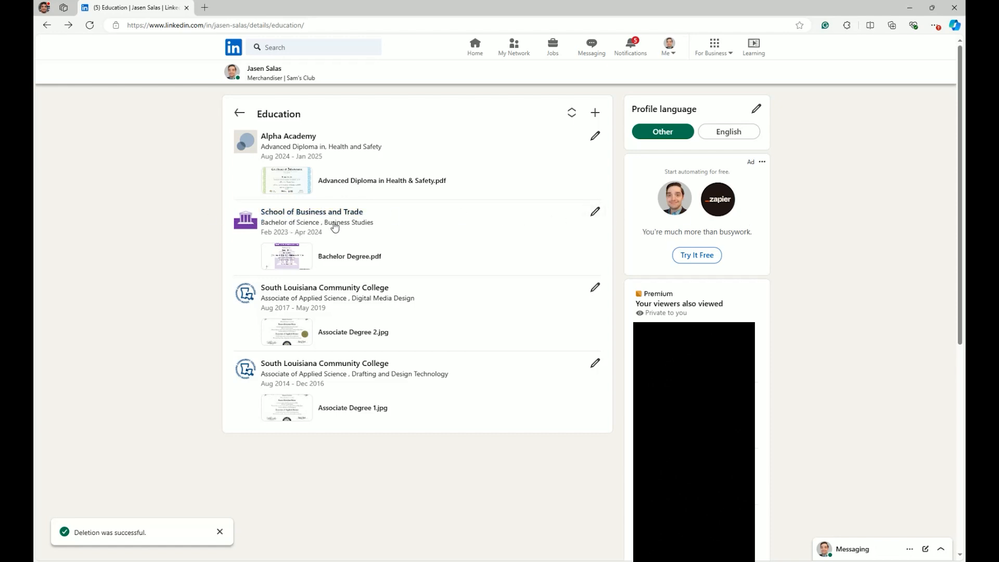
# Open the School of Business and Trade education entry for editing, review its fields and media, and close it without changes.
pyautogui.click(594, 214)
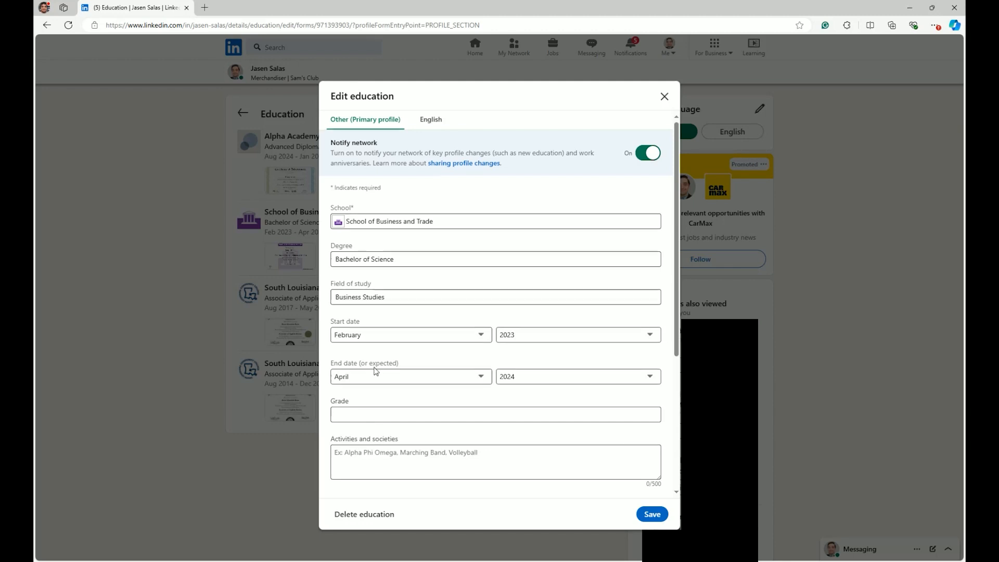
pyautogui.scroll(-2, 359, 361)
pyautogui.scroll(-3, 343, 323)
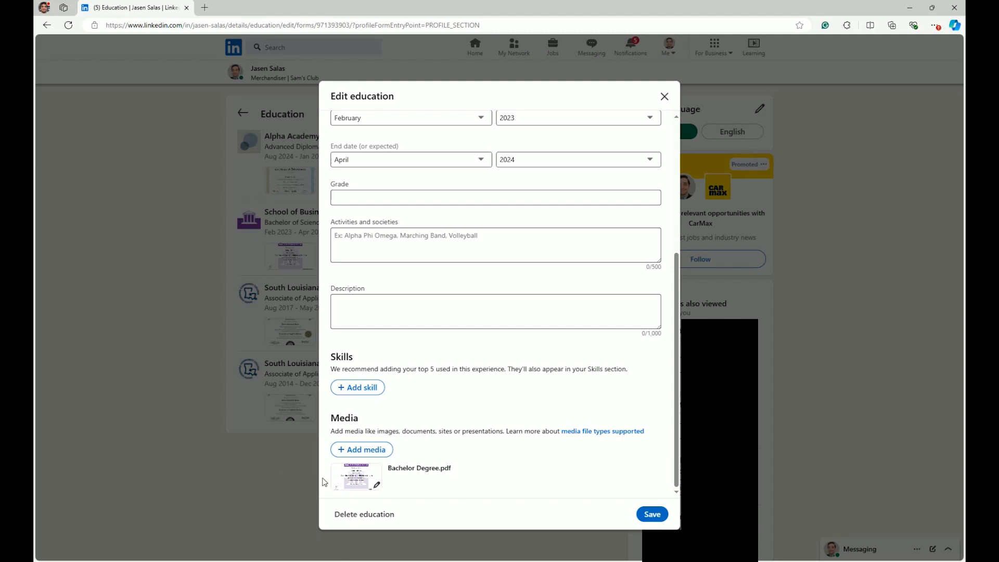
pyautogui.click(664, 97)
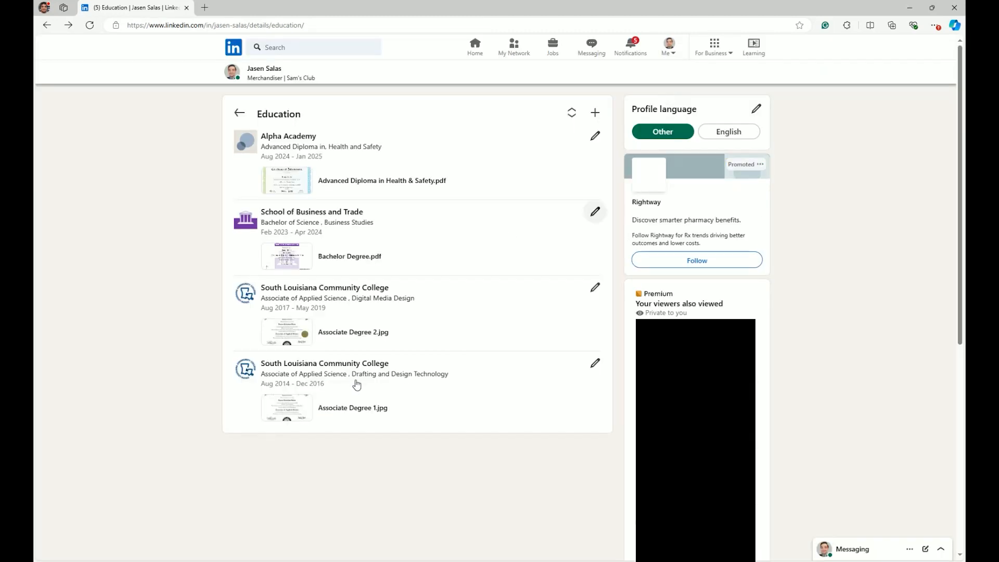
# View the media attached to the Digital Media Design, Business Studies, and Health and Safety education entries, closing each one.
pyautogui.click(282, 334)
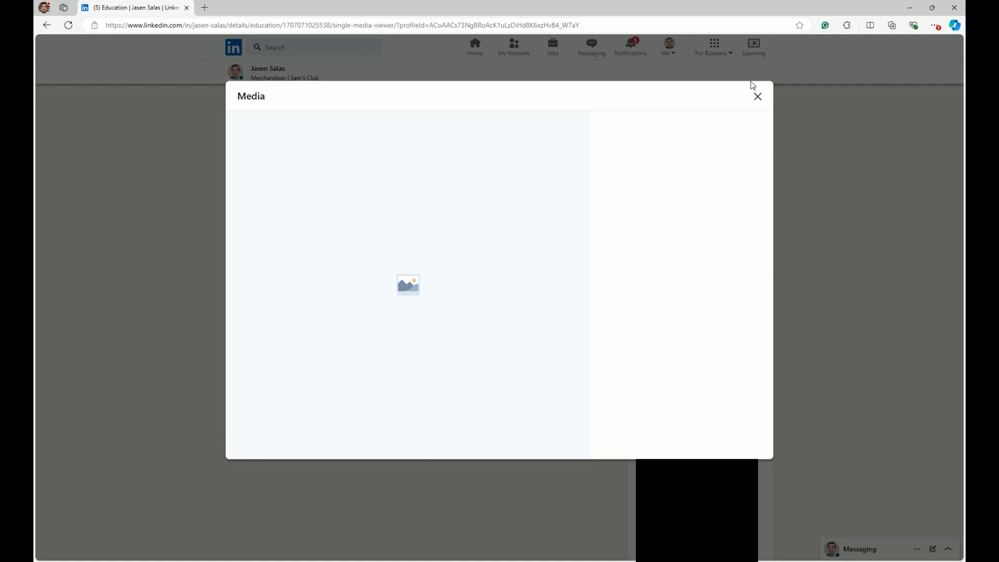
pyautogui.click(757, 97)
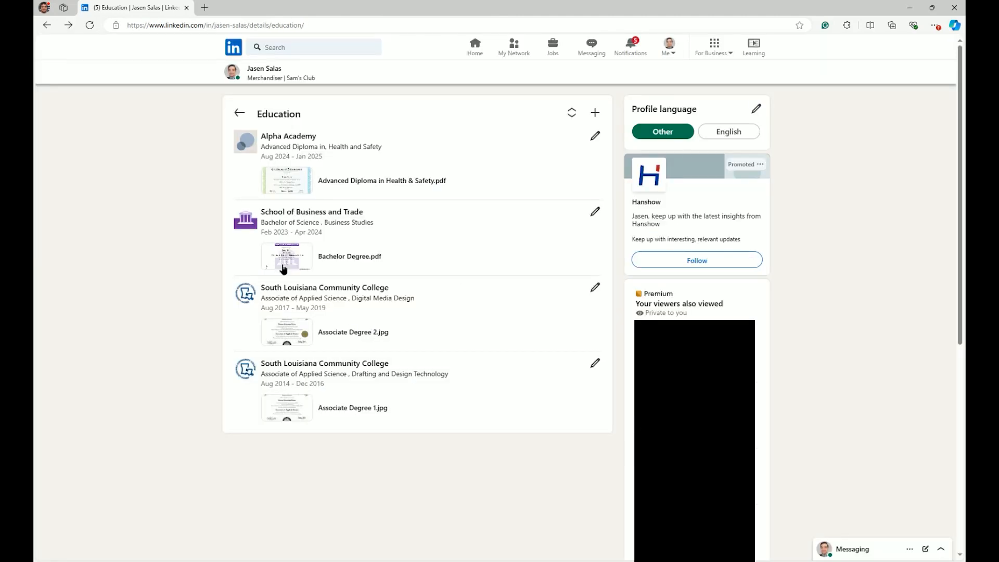
pyautogui.click(284, 269)
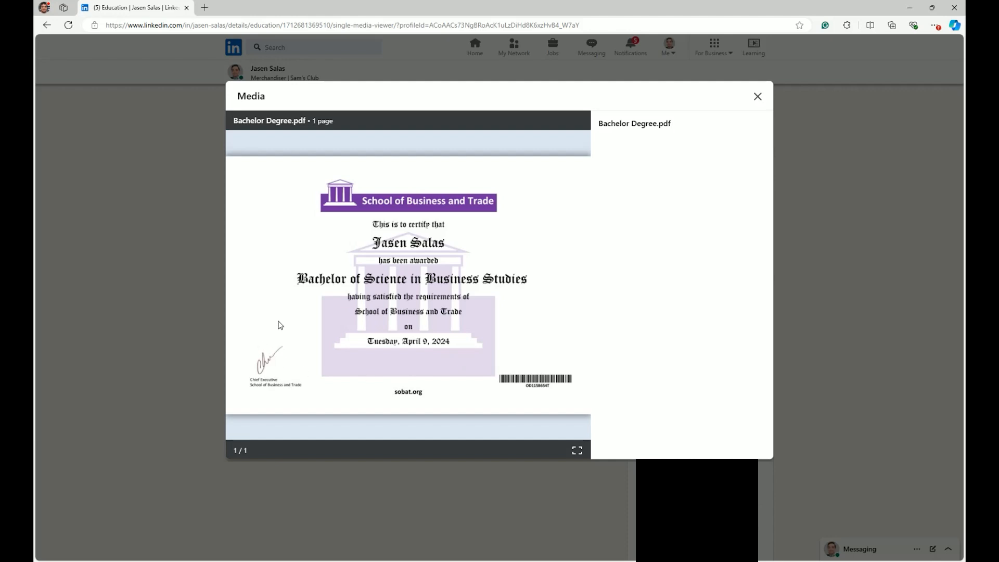
pyautogui.click(757, 97)
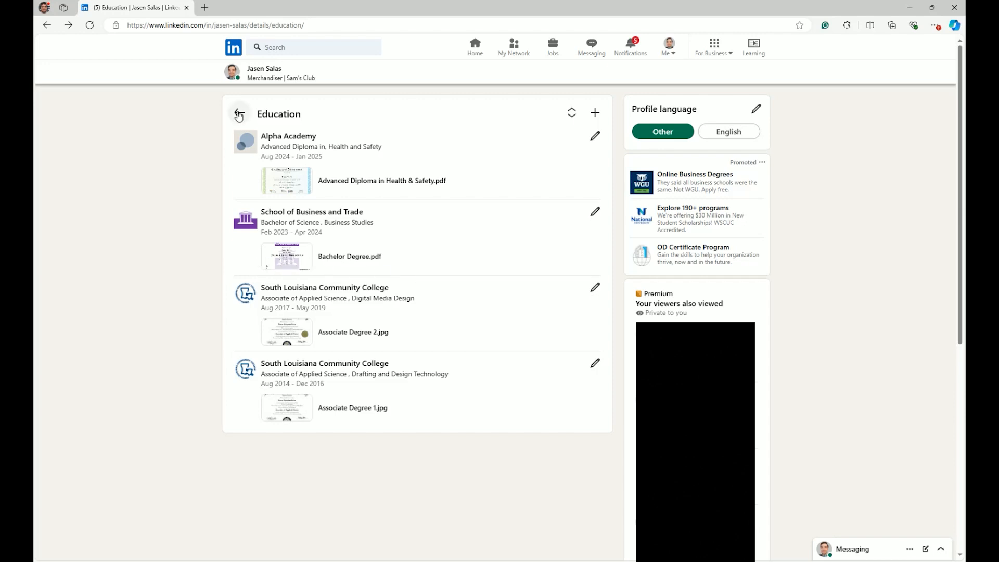
pyautogui.click(290, 188)
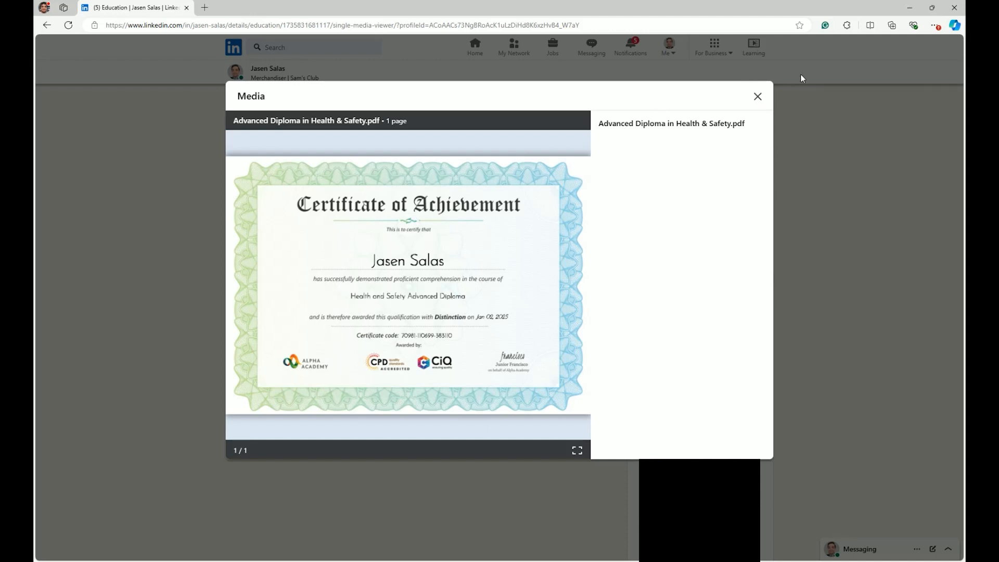
pyautogui.click(758, 98)
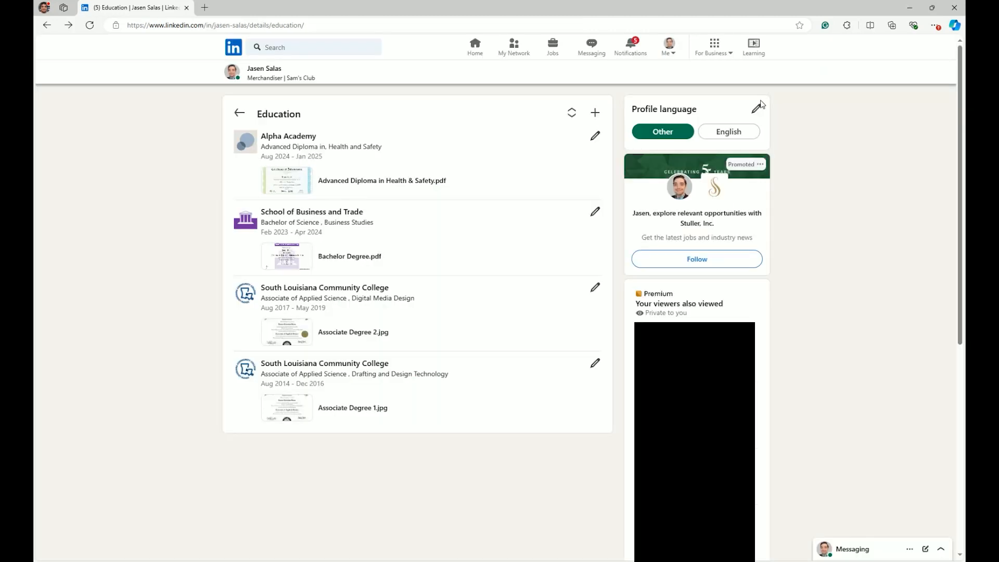
# Return to the main profile and open the full list of licenses and certifications.
pyautogui.click(240, 113)
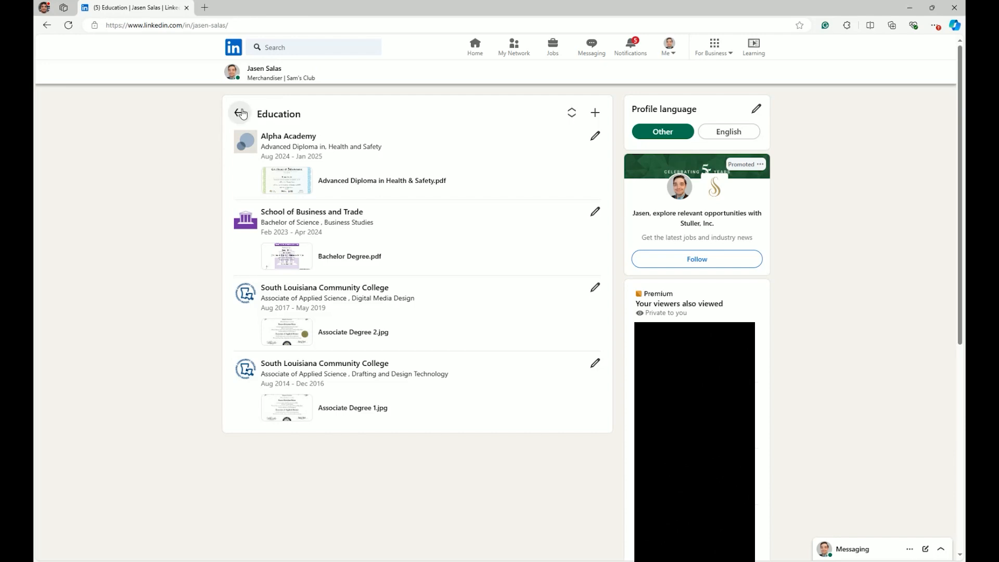
pyautogui.scroll(-1, 274, 210)
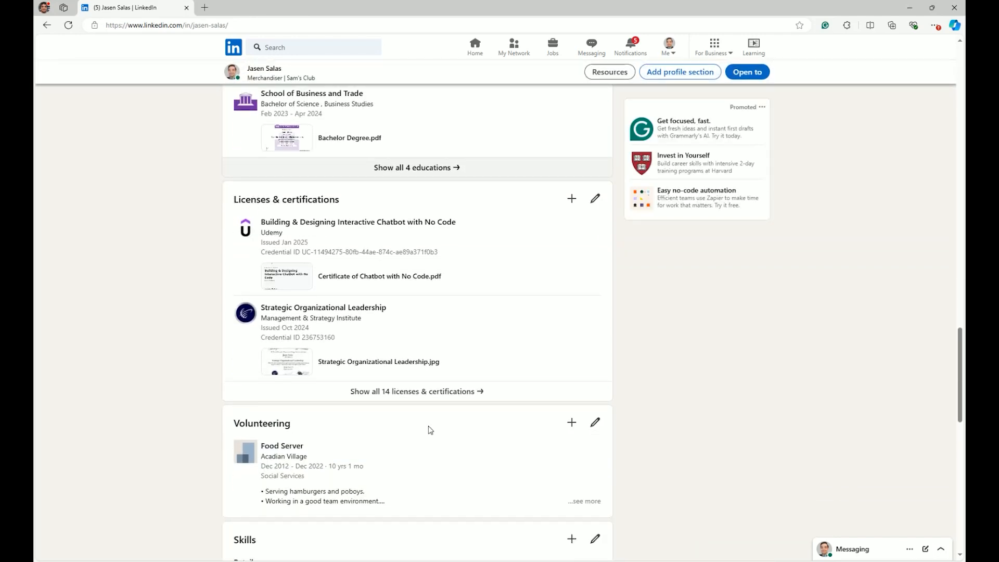
pyautogui.click(419, 398)
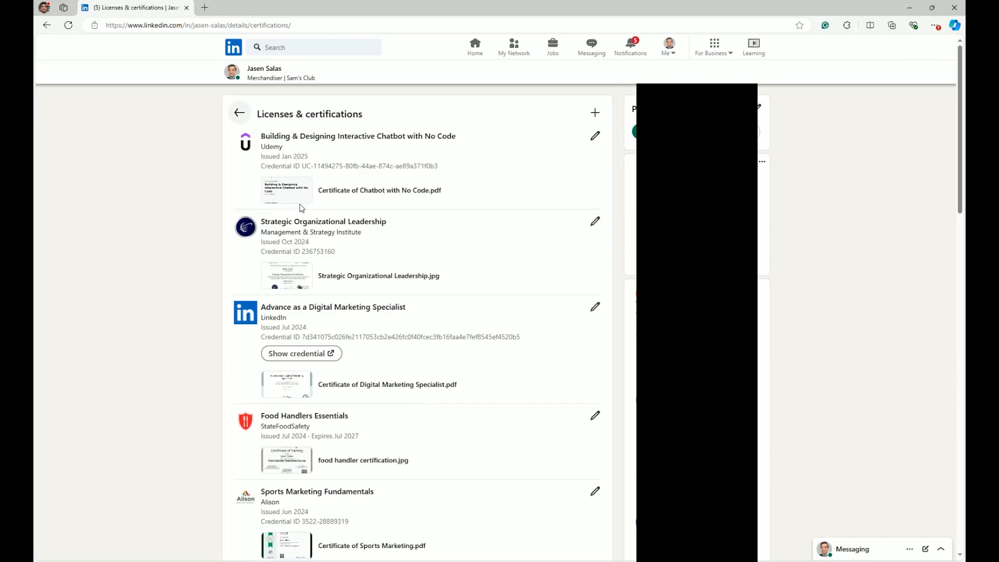
# Find the Supply Chain Fundamentals: Warehousing Operations certification, open it for editing and review its fields and media.
pyautogui.scroll(-3, 298, 208)
pyautogui.scroll(-2, 293, 327)
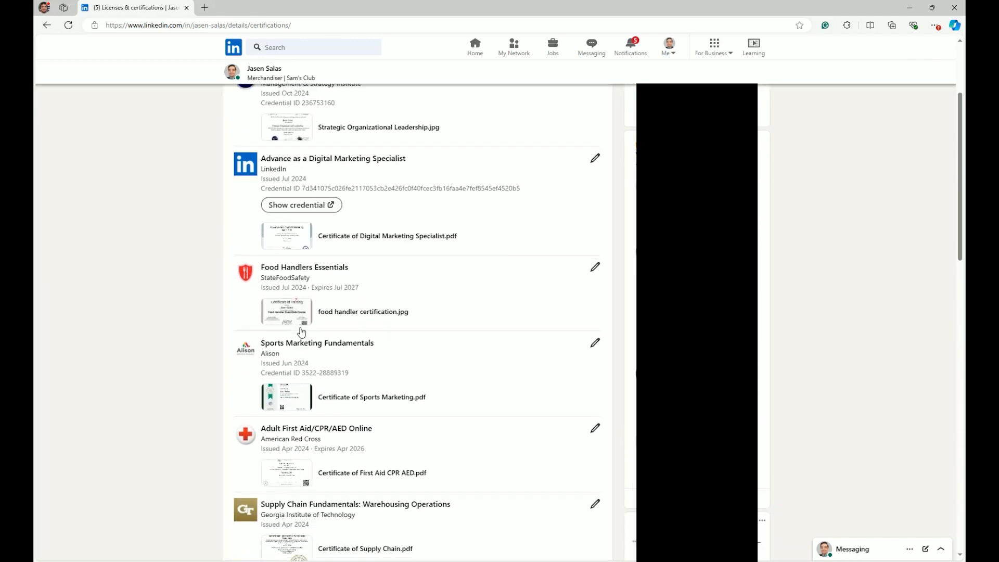
pyautogui.scroll(-1, 237, 296)
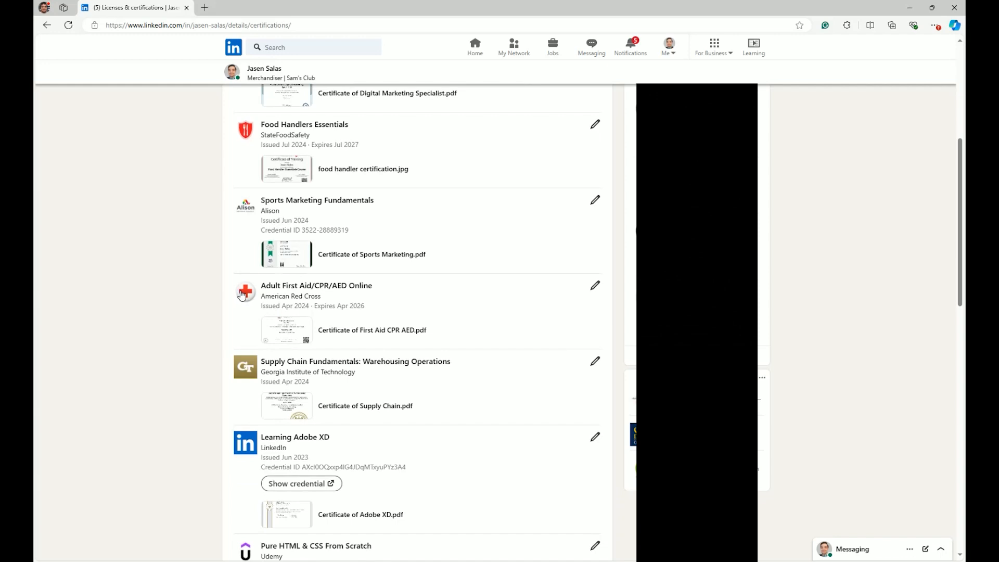
pyautogui.scroll(-4, 242, 291)
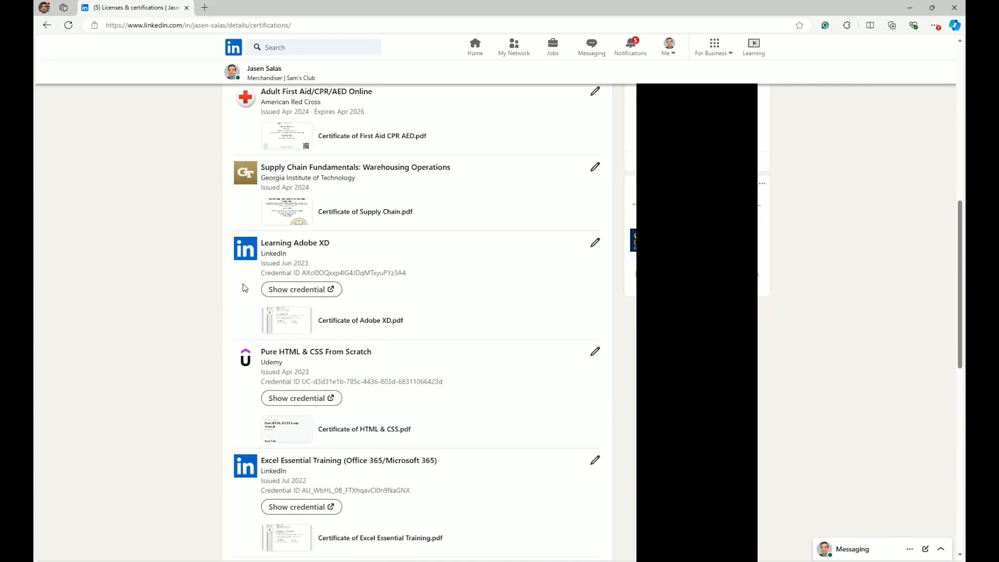
pyautogui.scroll(2, 245, 202)
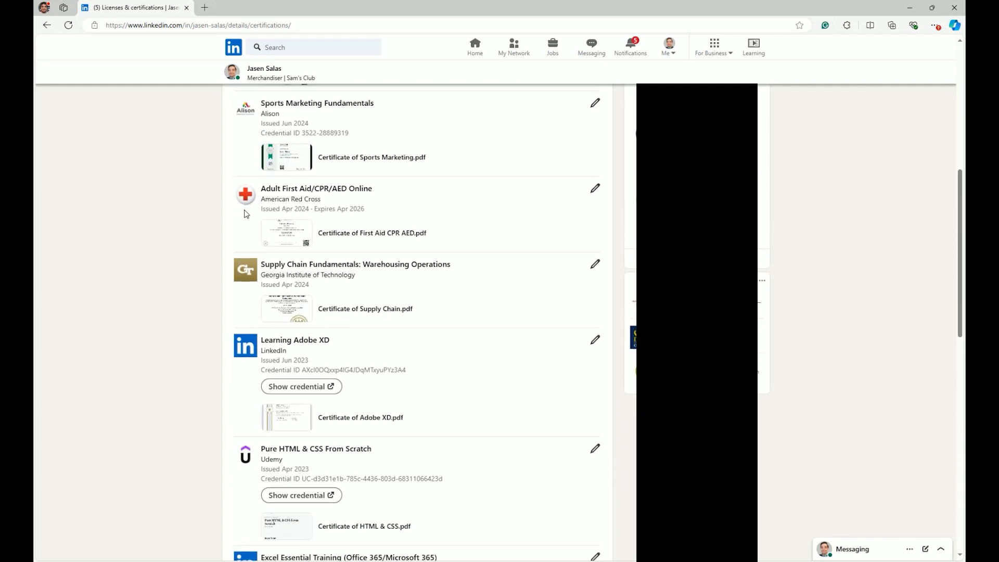
pyautogui.click(596, 265)
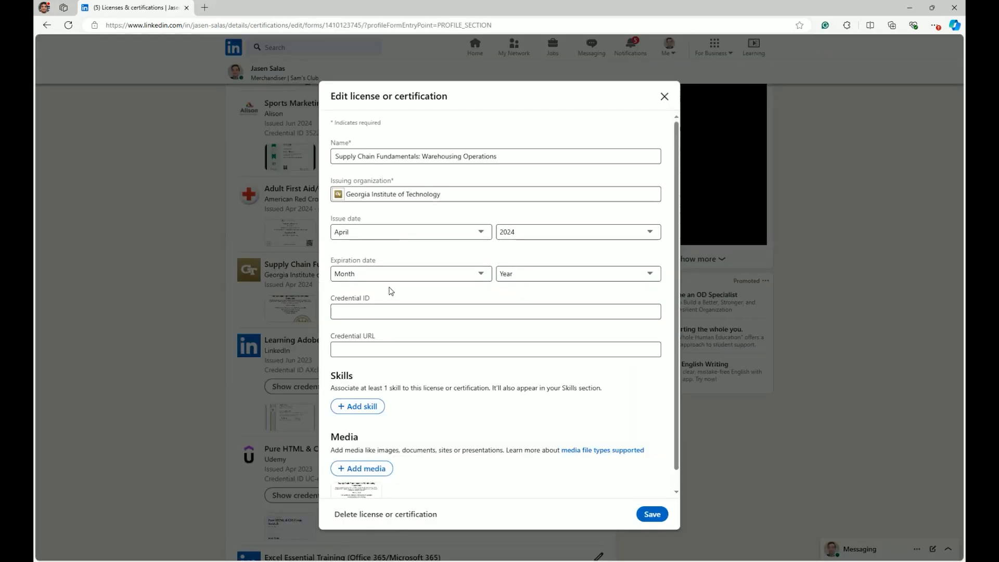
pyautogui.click(354, 155)
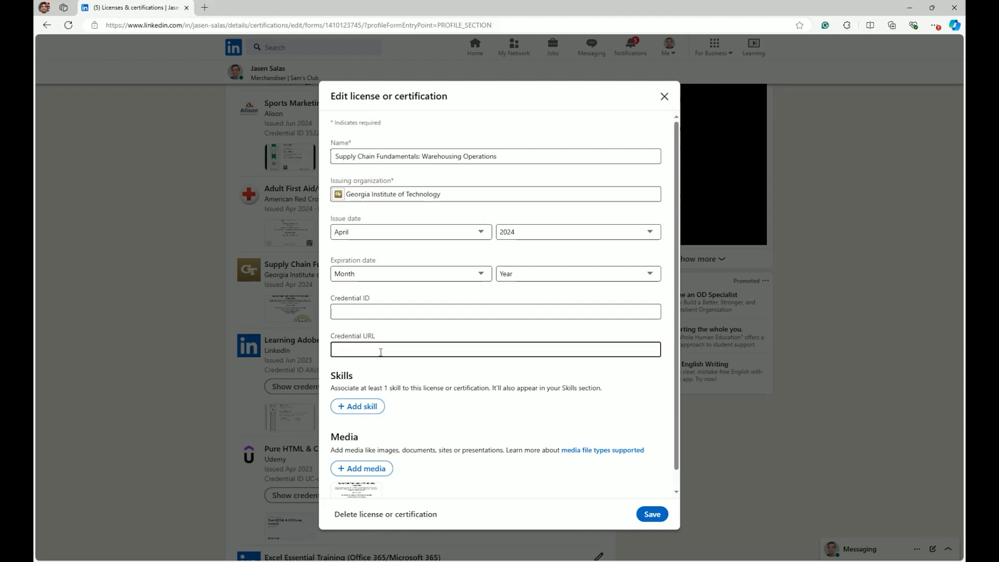
pyautogui.scroll(-1, 381, 352)
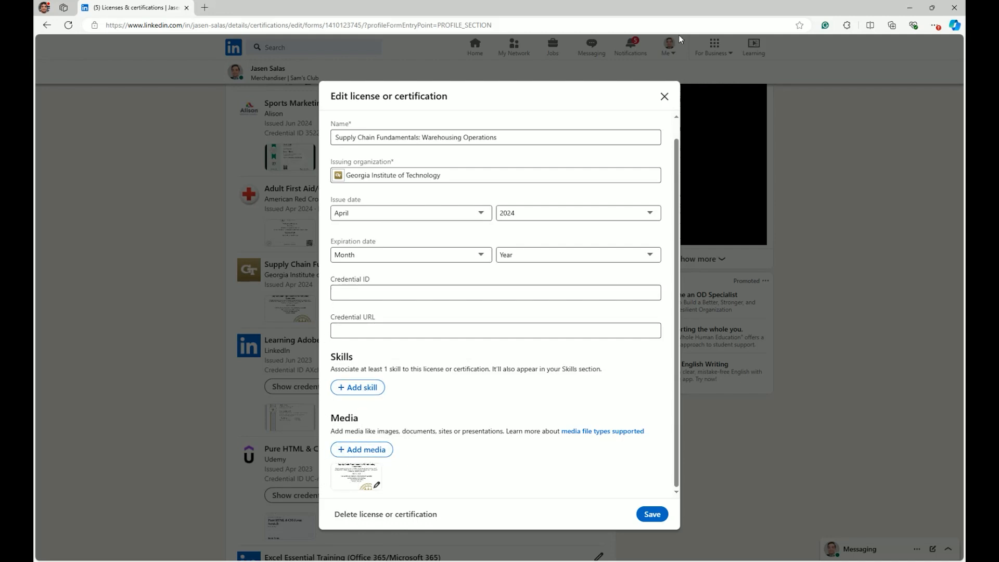
# Close the certification's edit form, view its Certificate of Supply Chain.pdf in full screen, and close the media viewer.
pyautogui.click(664, 97)
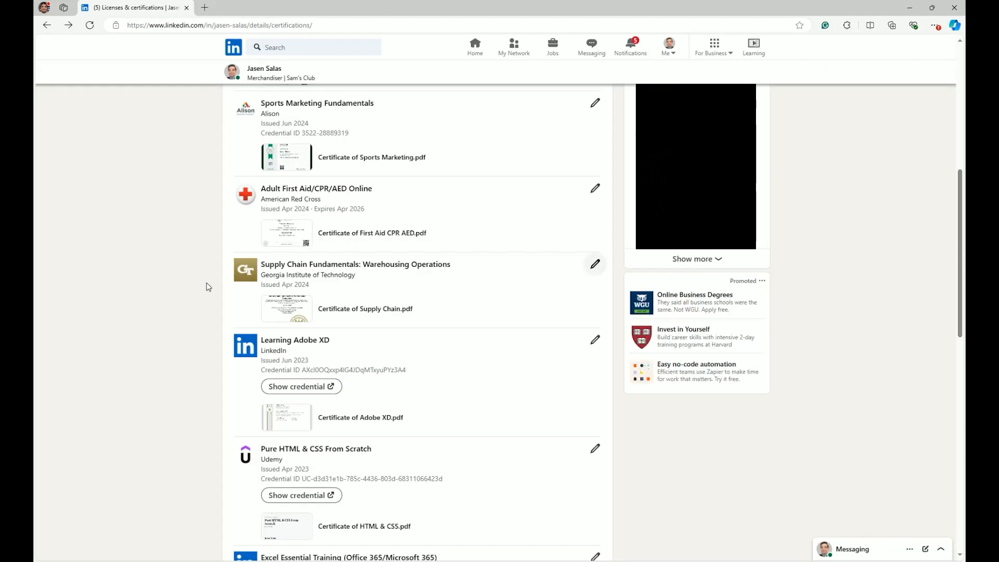
pyautogui.click(293, 316)
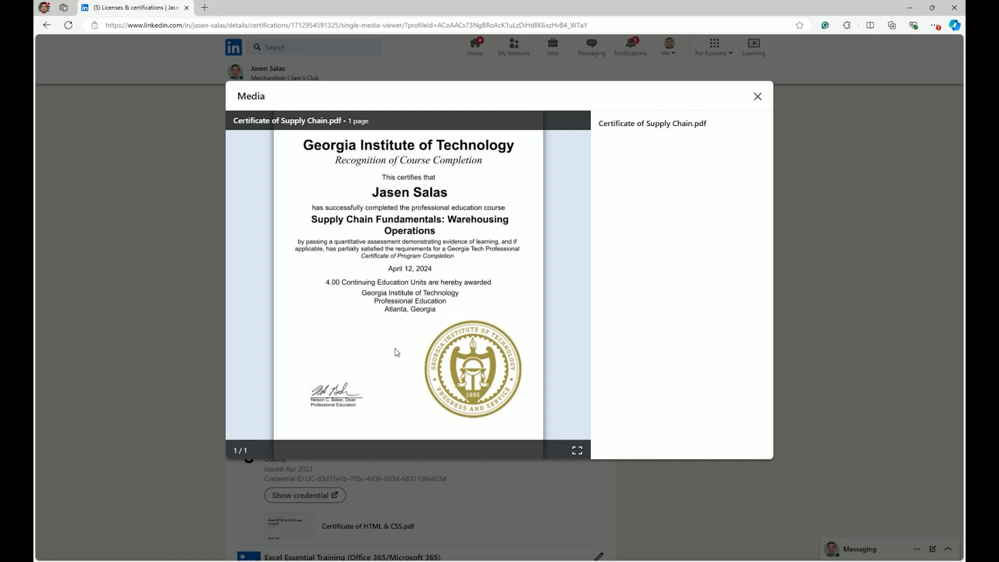
pyautogui.click(577, 453)
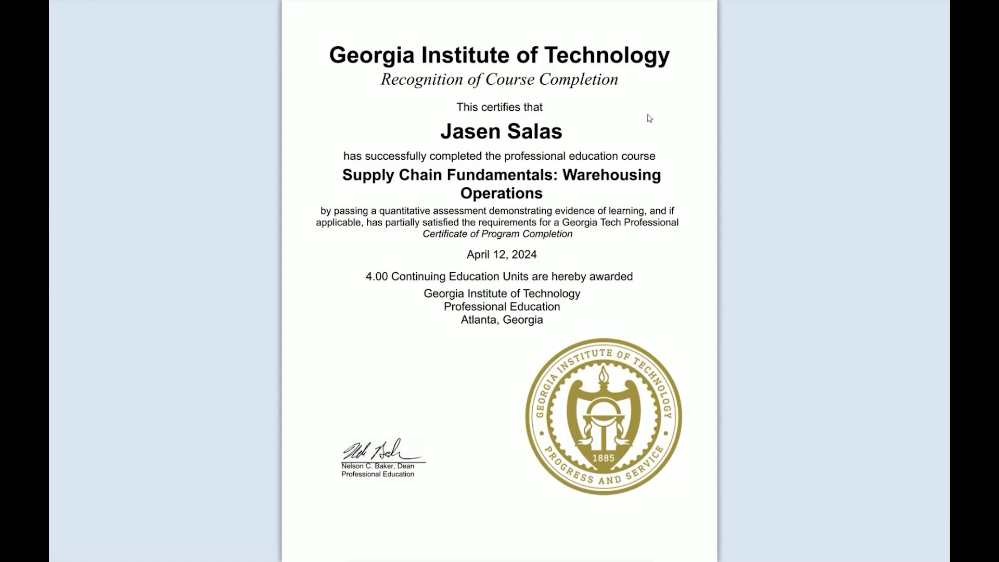
pyautogui.press('Escape')
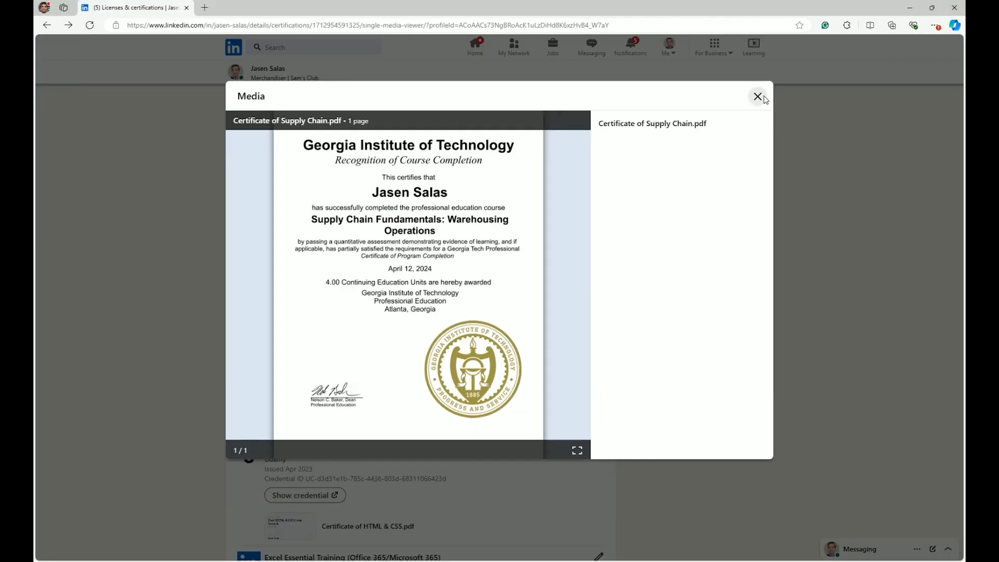
pyautogui.click(758, 97)
# Look through the entries and attached certificates at the beginning of the licenses and certifications list.
pyautogui.scroll(6, 284, 230)
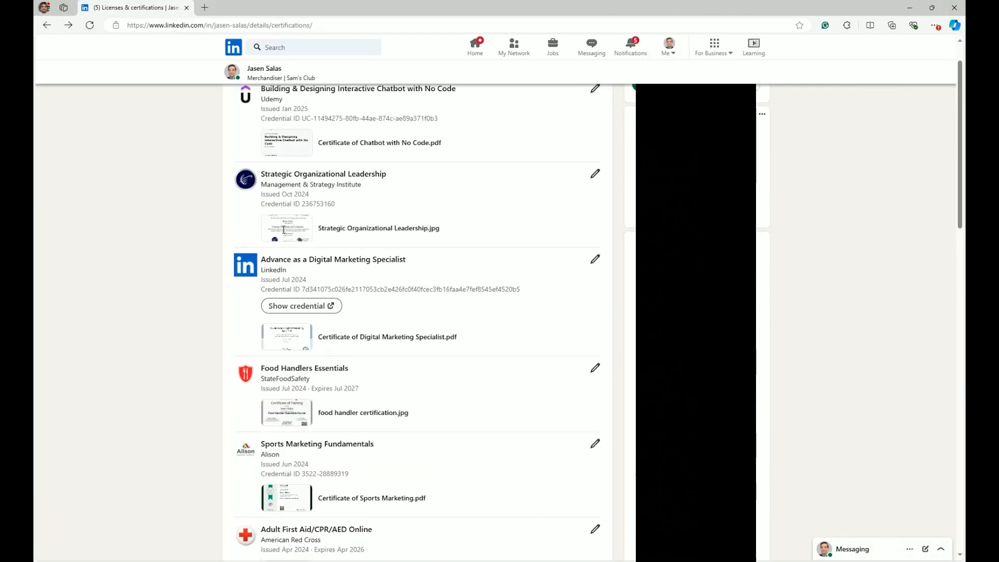
pyautogui.scroll(1, 284, 229)
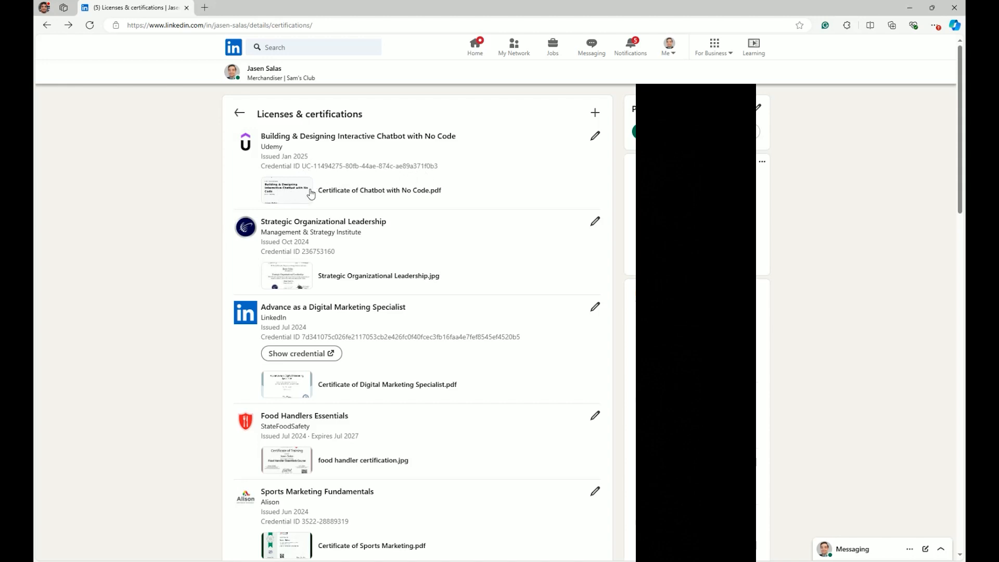
pyautogui.scroll(-3, 298, 284)
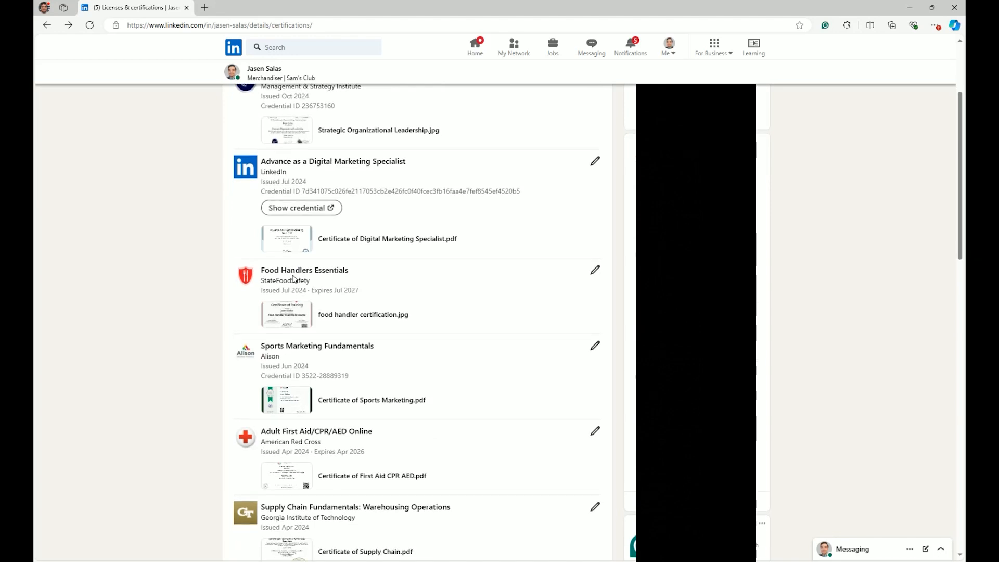
pyautogui.scroll(1, 291, 292)
pyautogui.scroll(-1, 291, 295)
pyautogui.scroll(3, 290, 291)
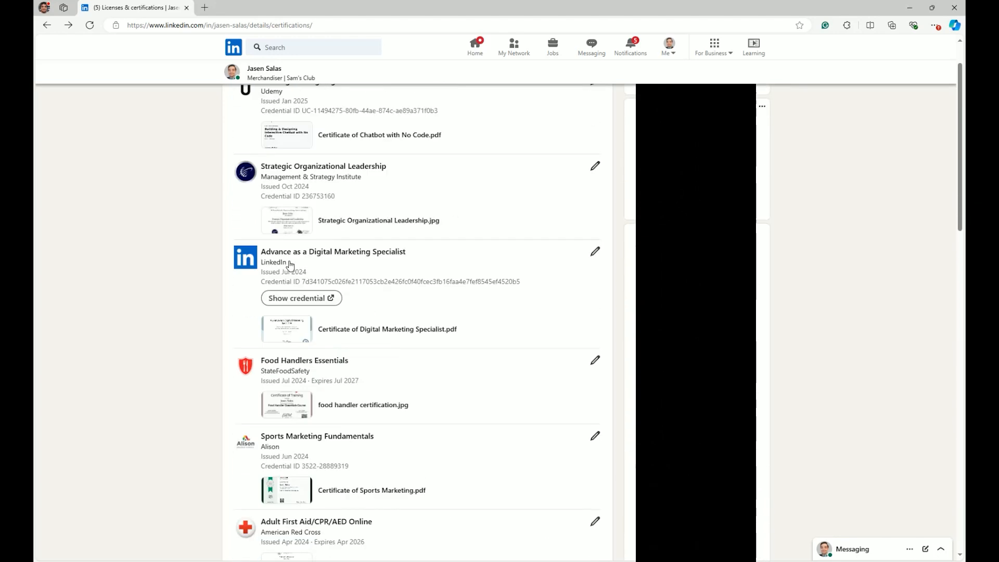
# Return to the main profile and expand the full description of the Food Server volunteering entry.
pyautogui.click(240, 113)
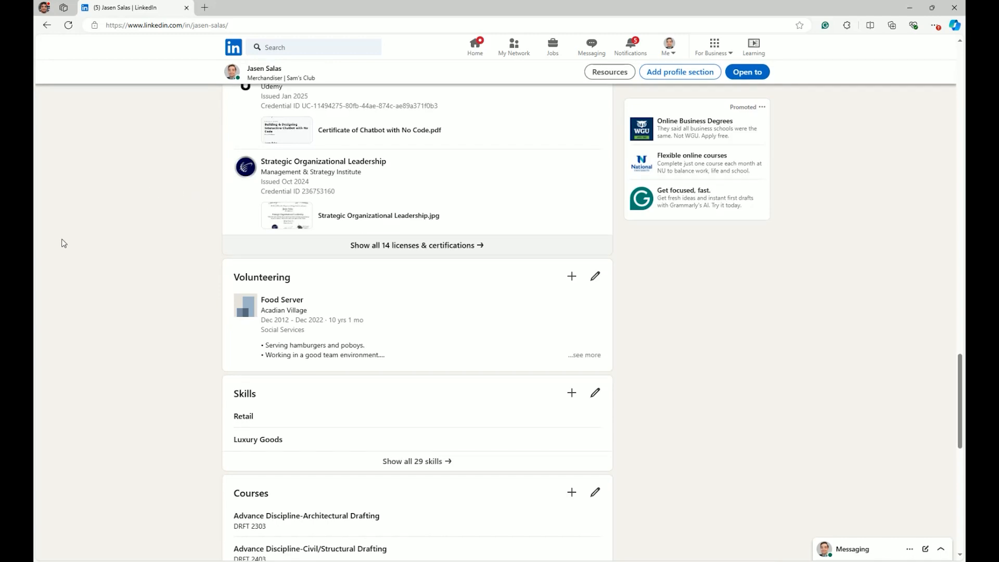
pyautogui.scroll(-2, 235, 282)
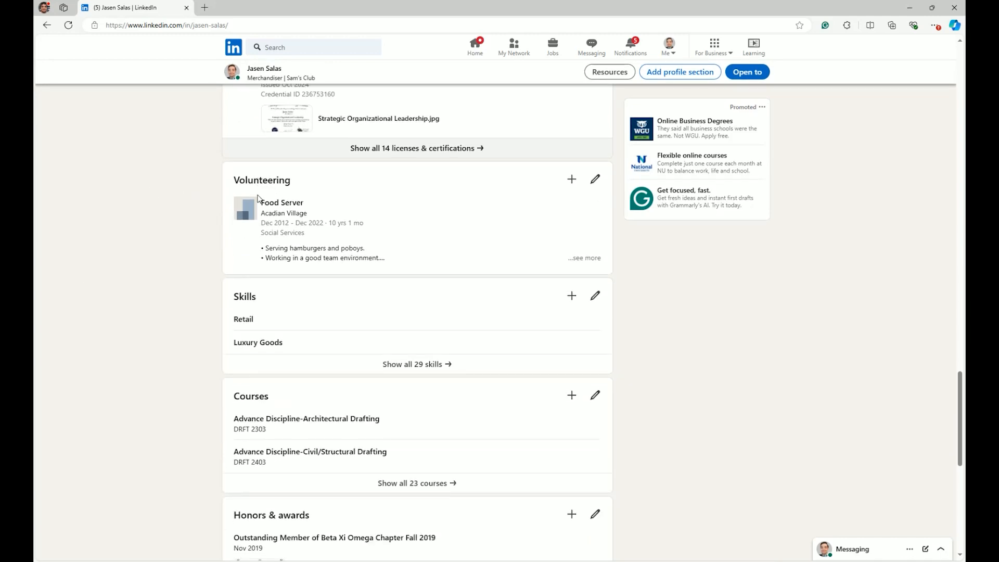
pyautogui.click(587, 258)
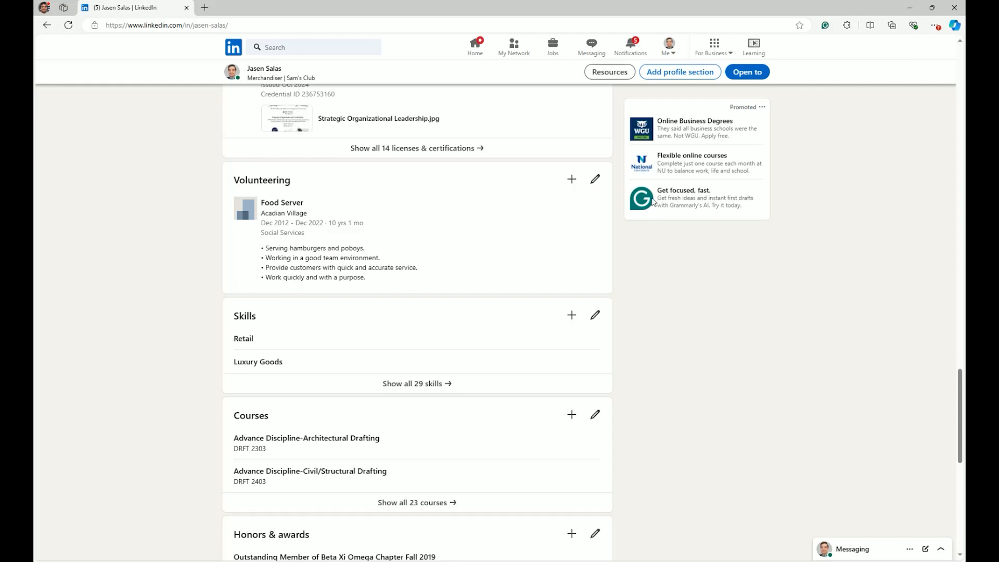
# Start a new volunteer experience entry and set its organization to Hybrid Apparel.
pyautogui.click(570, 180)
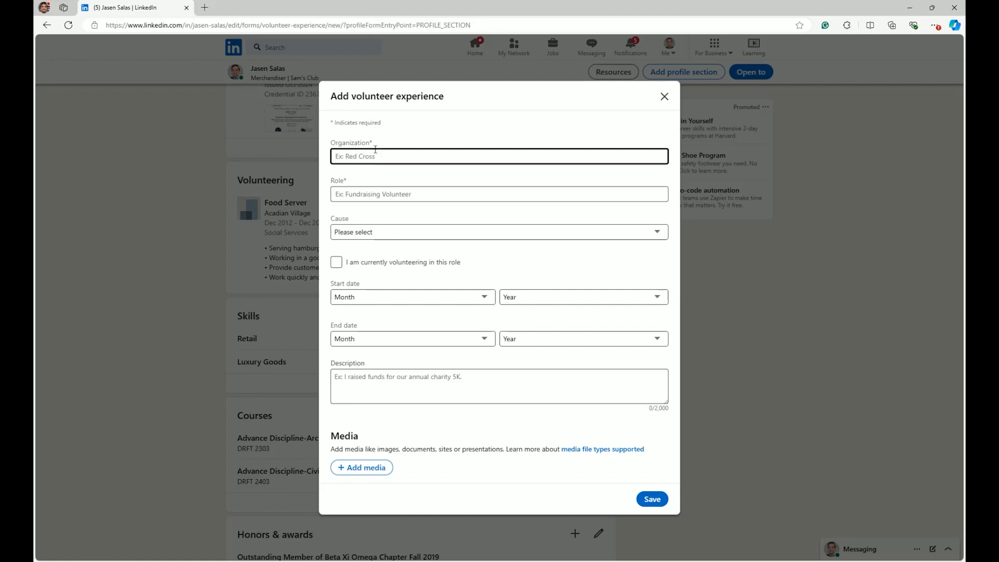
pyautogui.write('hy')
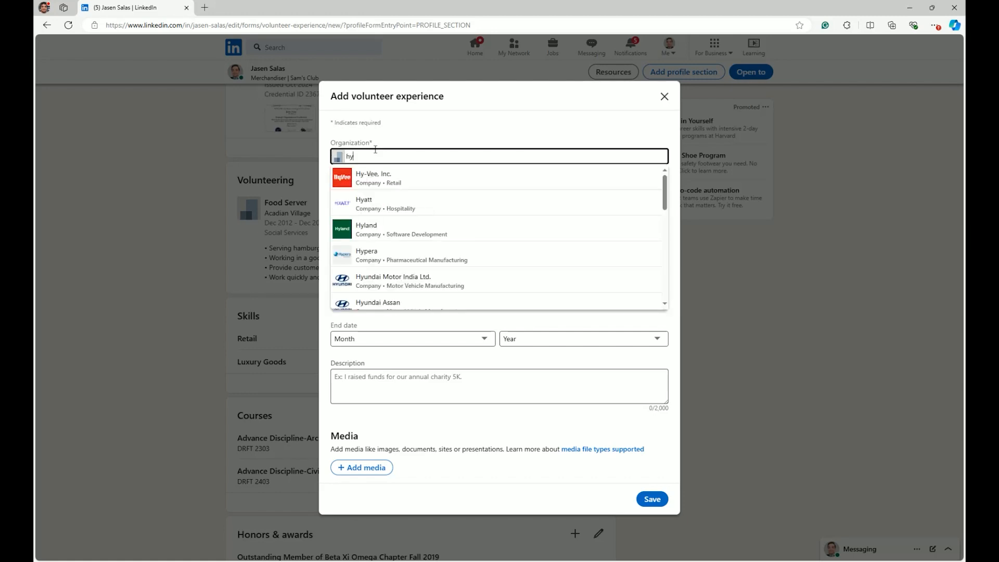
pyautogui.scroll(-2, 412, 266)
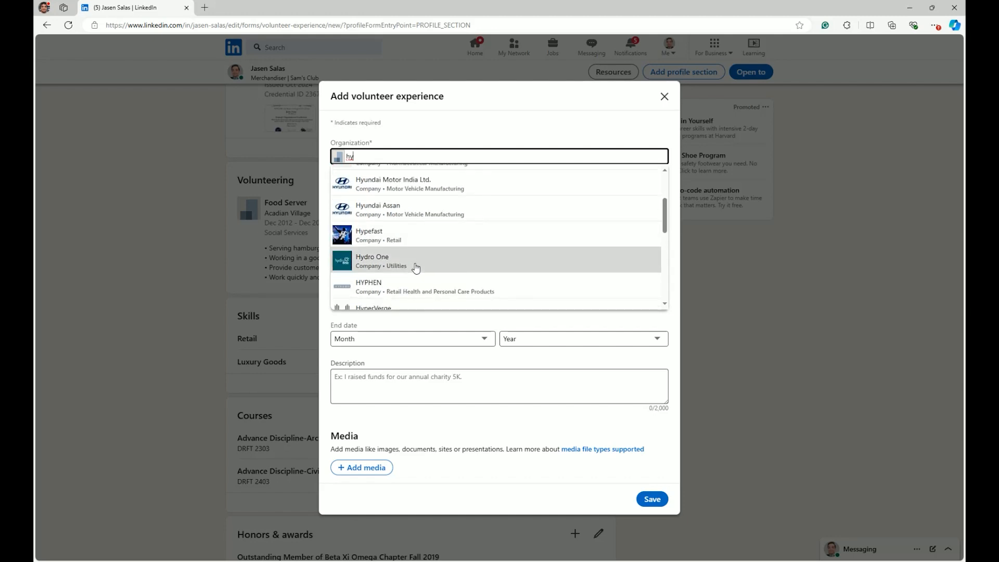
pyautogui.scroll(-2, 414, 266)
pyautogui.scroll(-2, 393, 281)
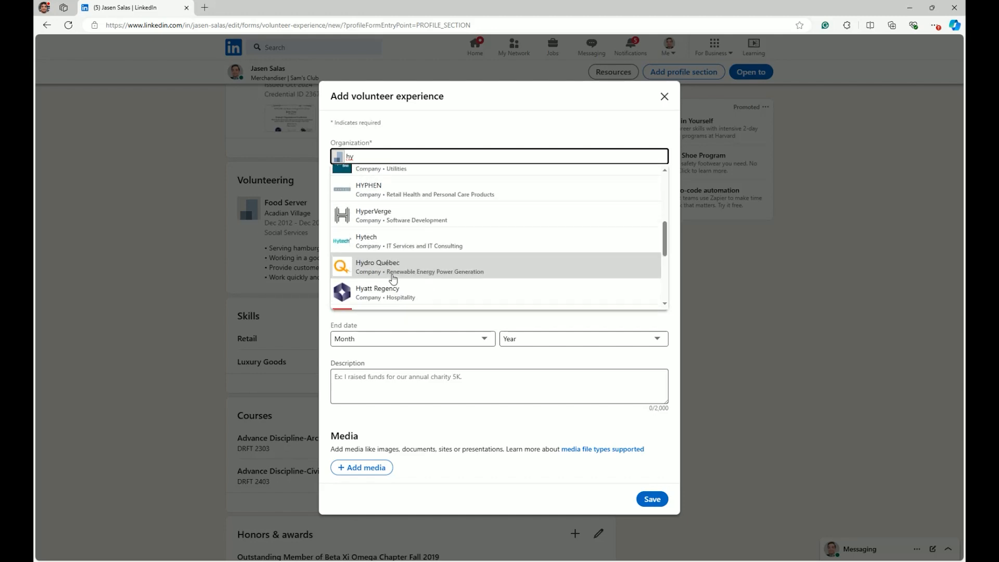
pyautogui.scroll(-1, 395, 297)
pyautogui.scroll(-1, 396, 292)
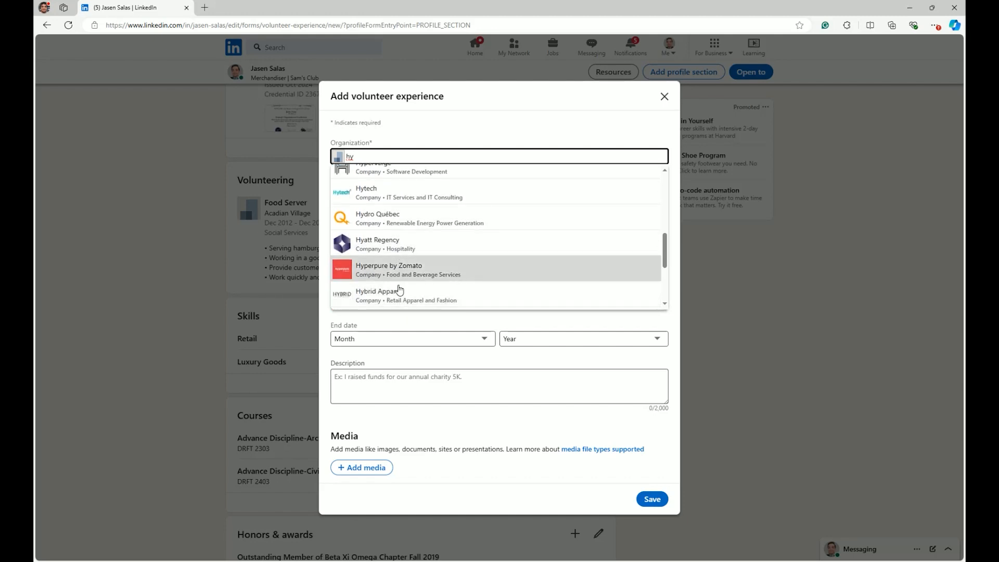
pyautogui.click(400, 298)
# Set the volunteer role to Student and the cause to Environment.
pyautogui.click(369, 194)
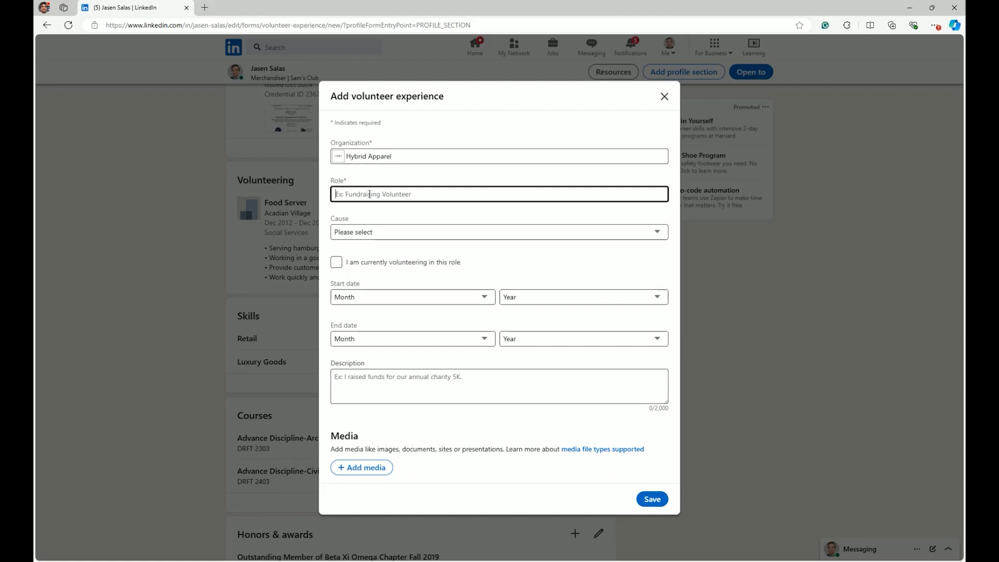
pyautogui.write('gr')
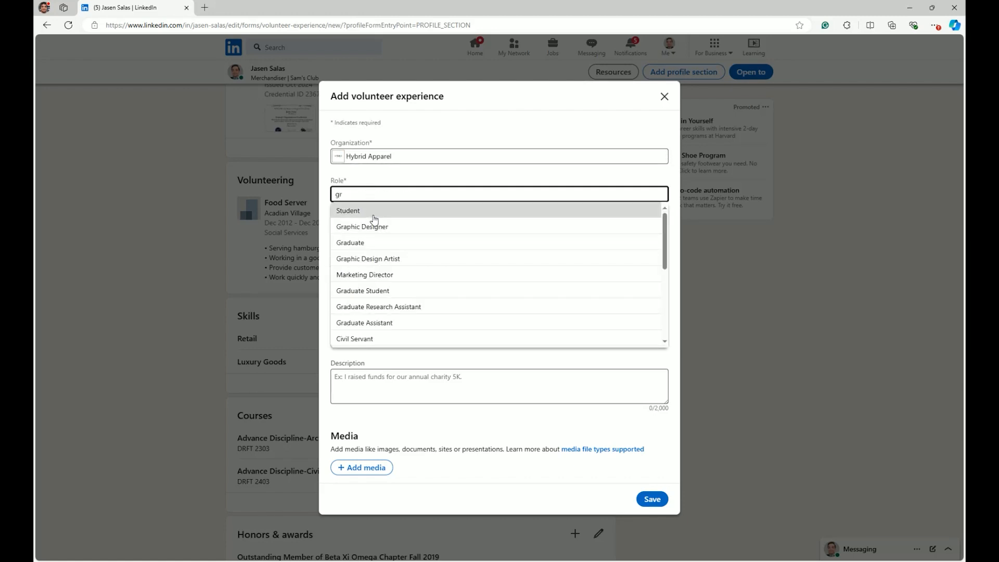
pyautogui.click(372, 213)
pyautogui.click(352, 234)
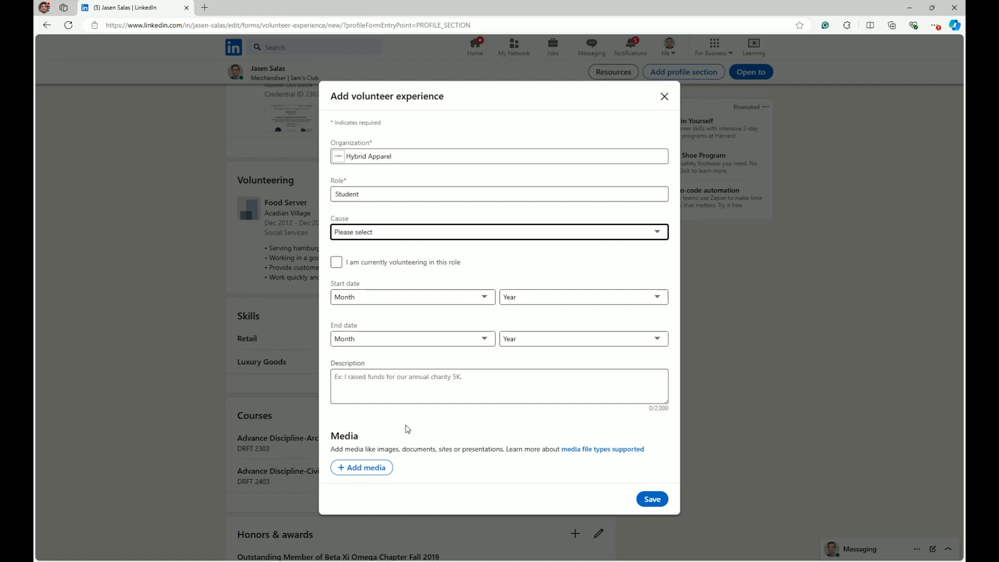
pyautogui.click(361, 342)
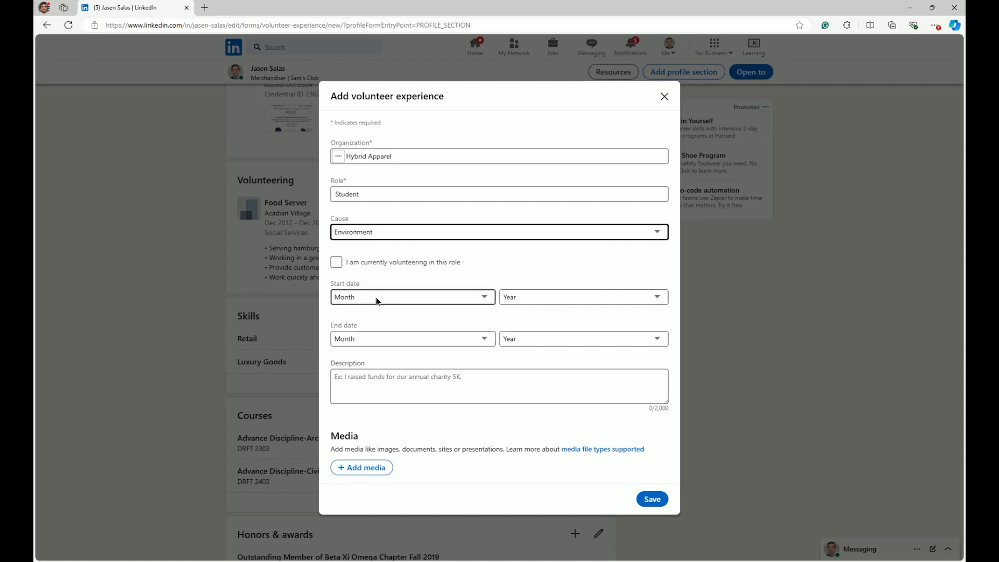
# Set the volunteer experience's start date to September 2020 and its end date to May 2024.
pyautogui.click(376, 297)
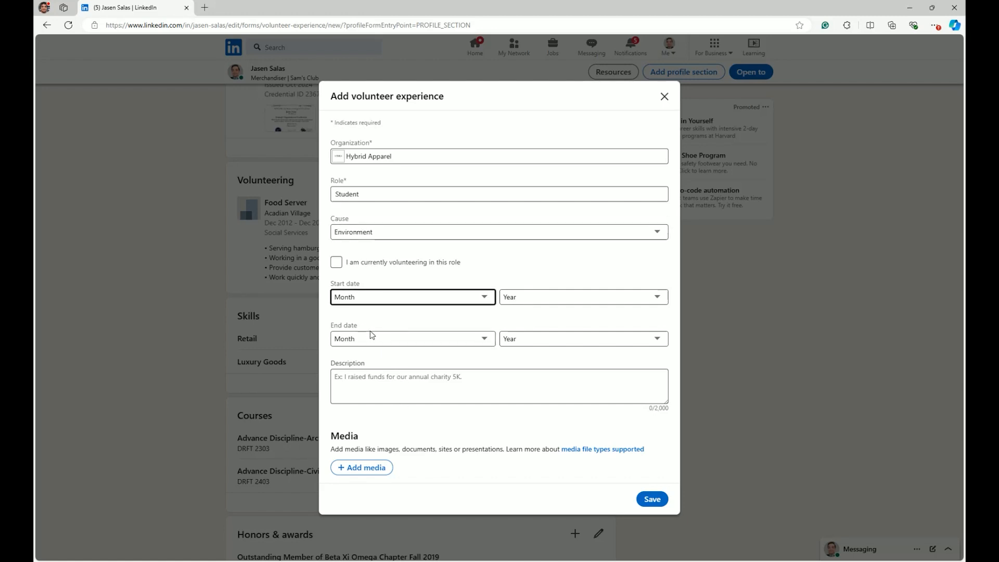
pyautogui.click(381, 434)
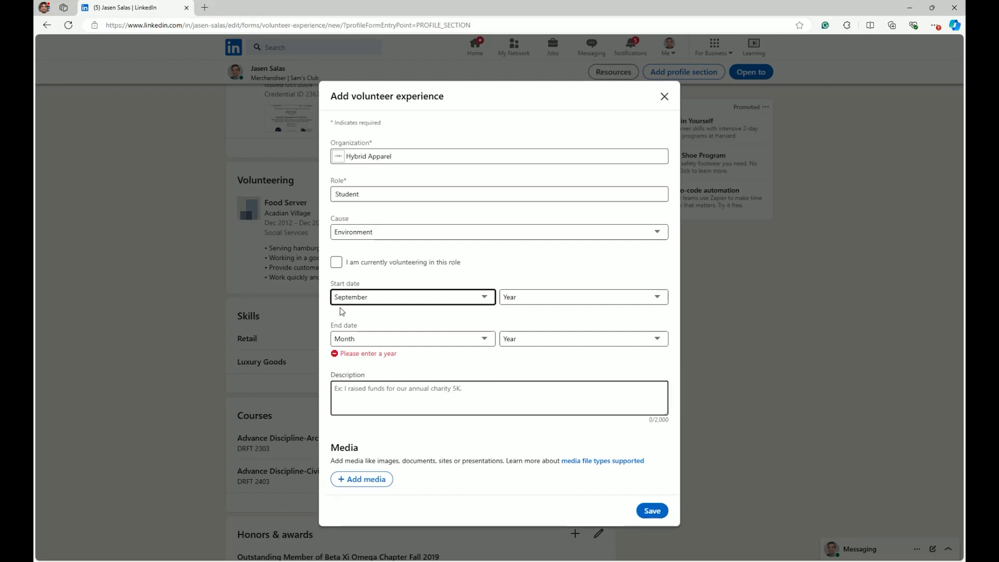
pyautogui.click(536, 303)
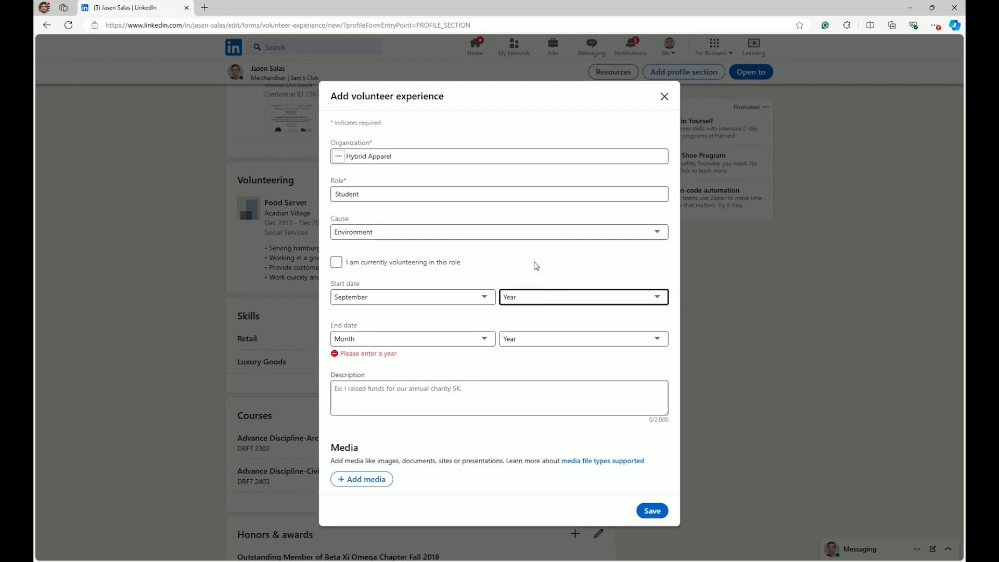
pyautogui.click(543, 114)
pyautogui.click(363, 345)
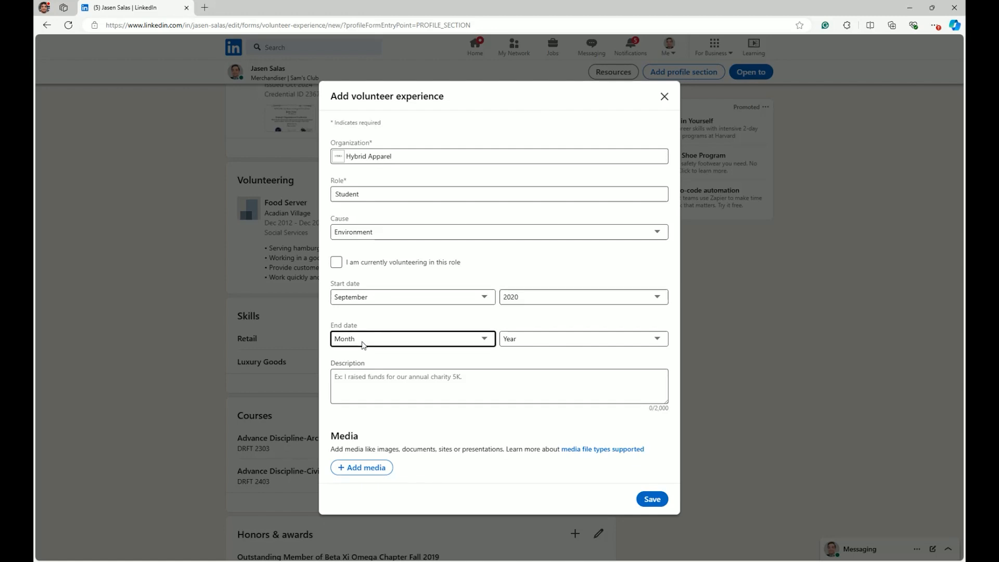
pyautogui.click(362, 427)
pyautogui.click(534, 342)
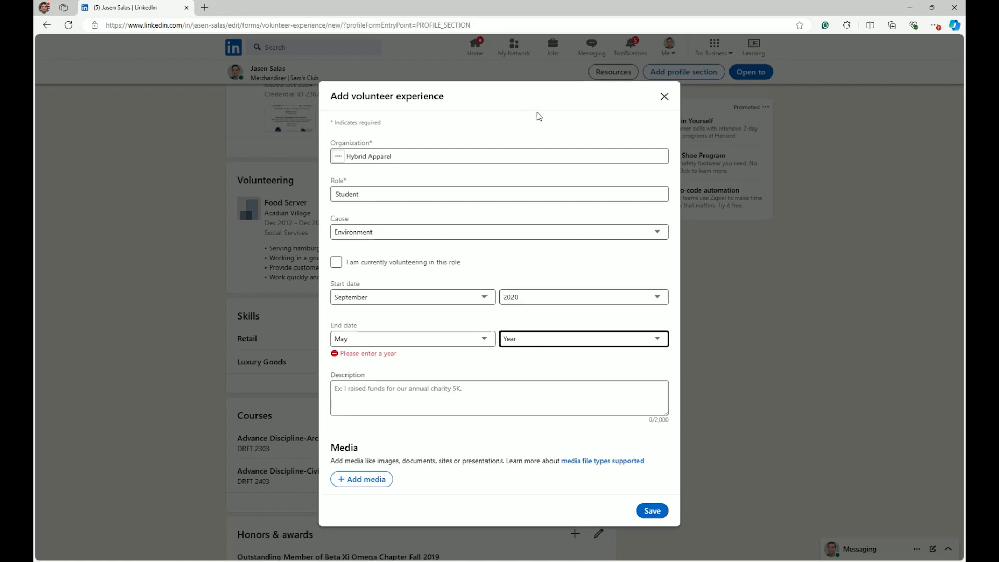
pyautogui.click(536, 105)
# Review the volunteer experience form's description, cause and media fields, and discard the new entry.
pyautogui.click(368, 384)
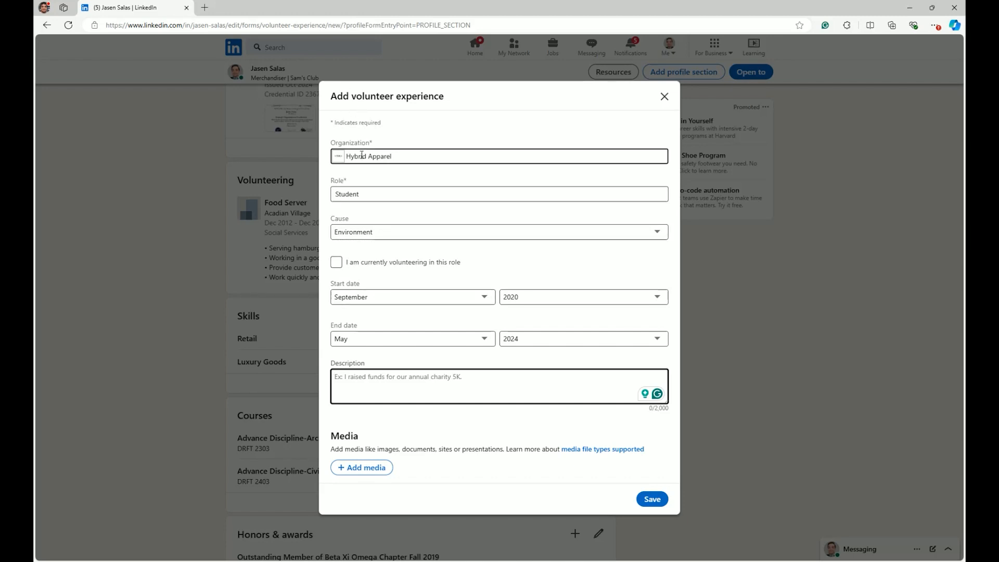
pyautogui.click(356, 234)
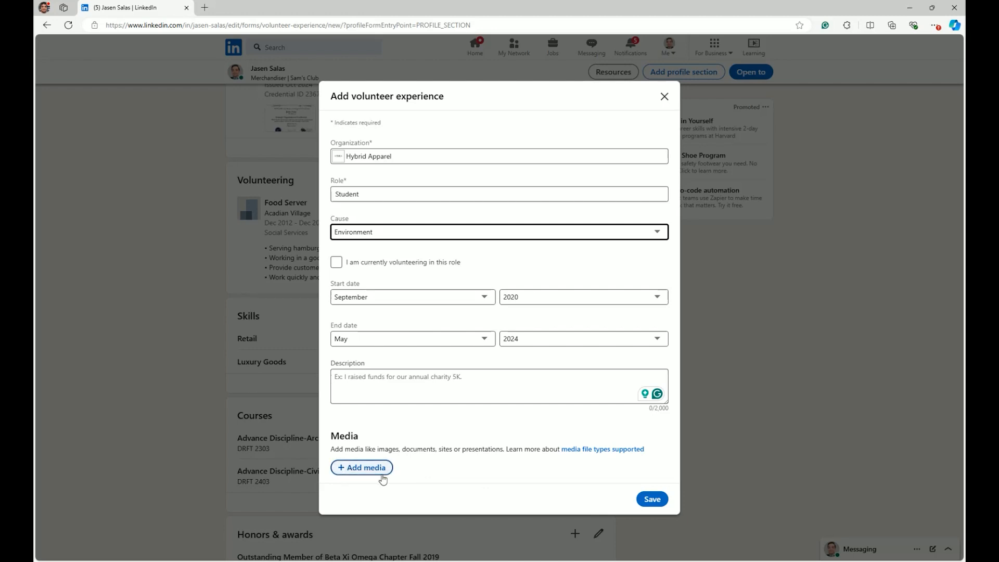
pyautogui.click(665, 97)
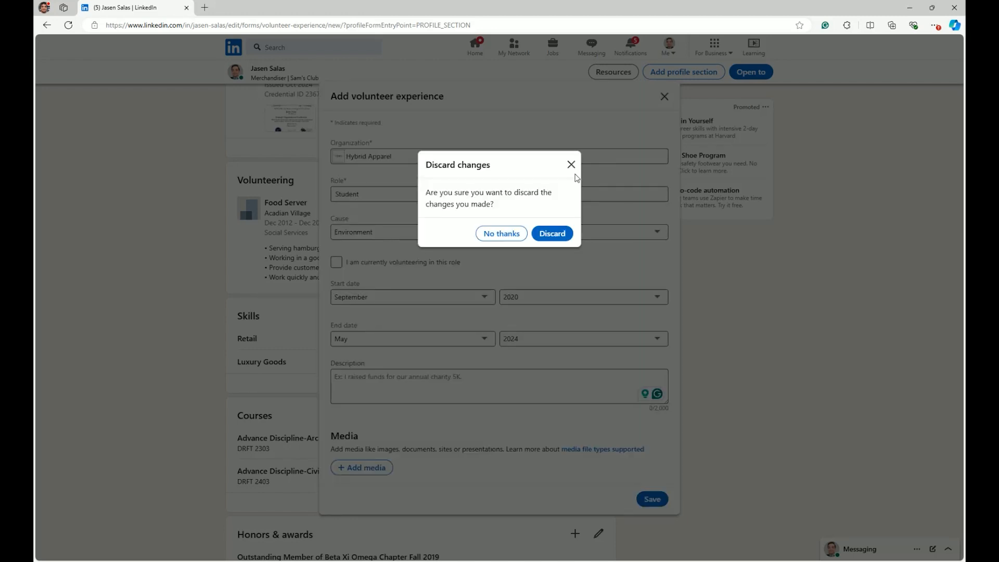
pyautogui.click(548, 234)
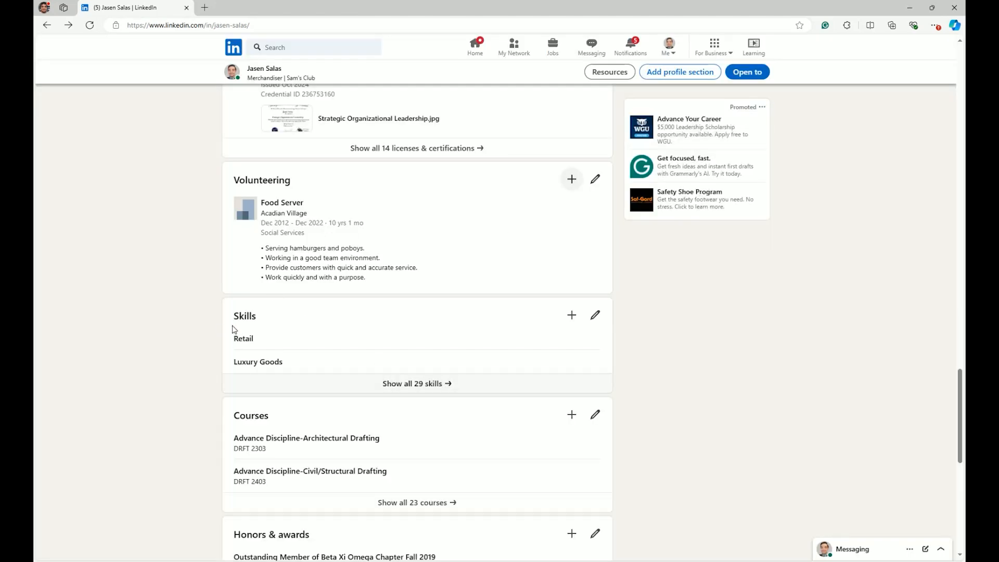
# Open the full skills list from the profile and look through all the listed skills.
pyautogui.scroll(-1, 241, 315)
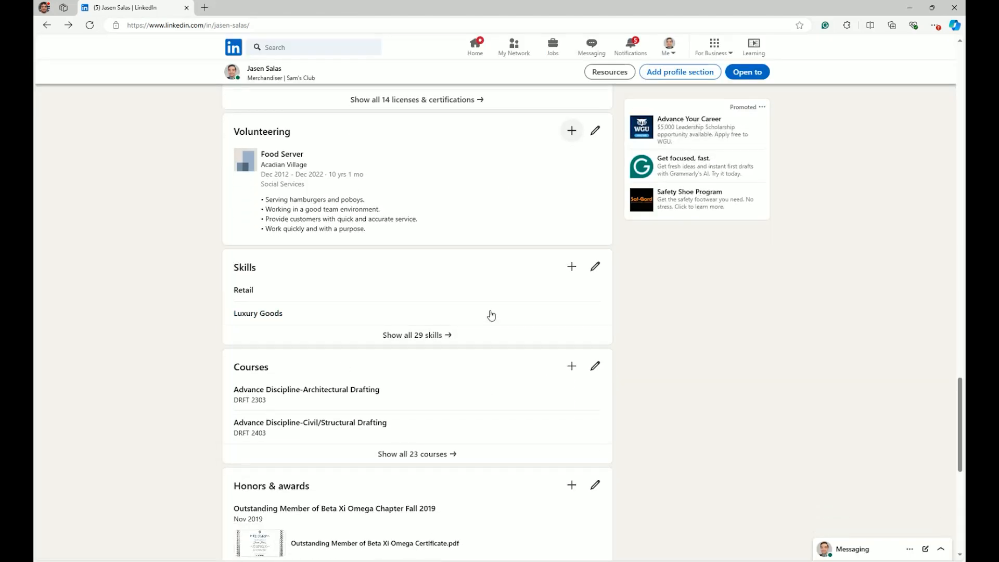
pyautogui.click(409, 341)
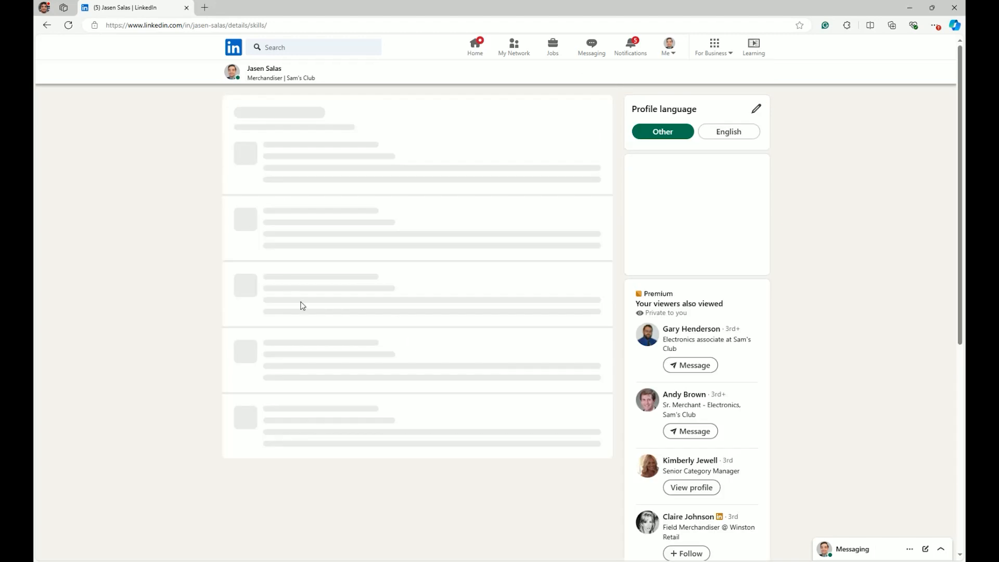
pyautogui.scroll(-1, 286, 240)
pyautogui.scroll(-8, 287, 239)
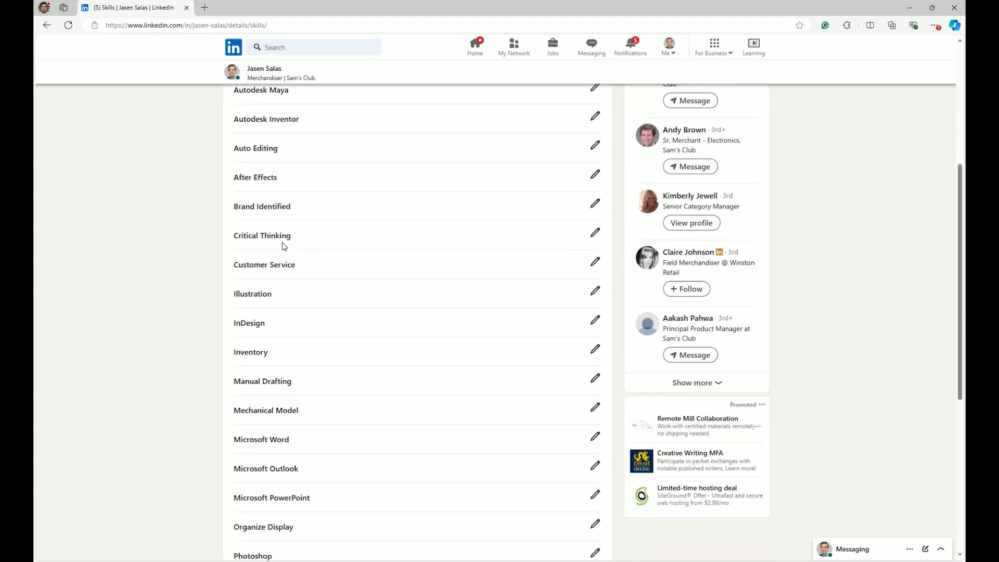
pyautogui.scroll(-2, 264, 282)
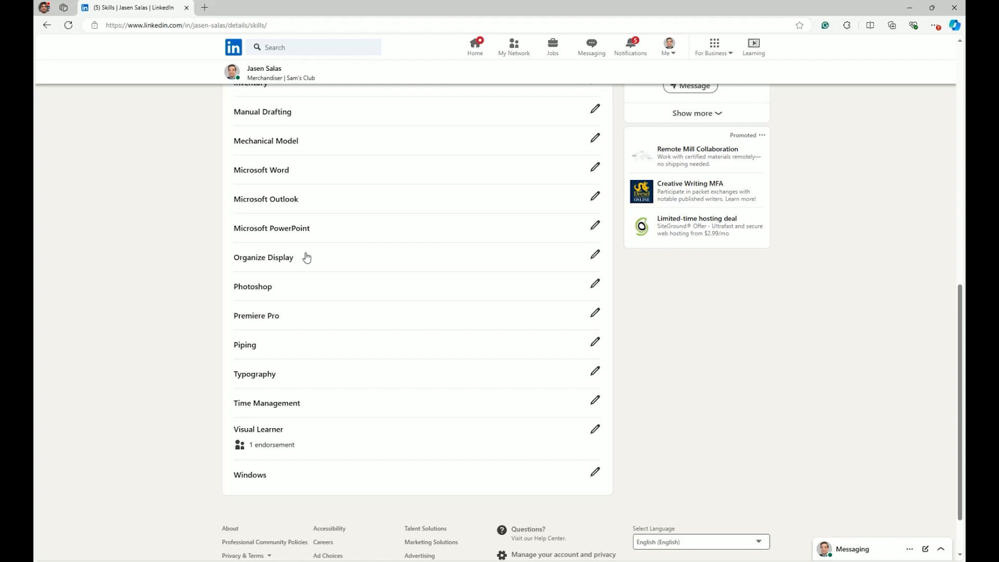
pyautogui.scroll(7, 306, 258)
pyautogui.scroll(4, 306, 257)
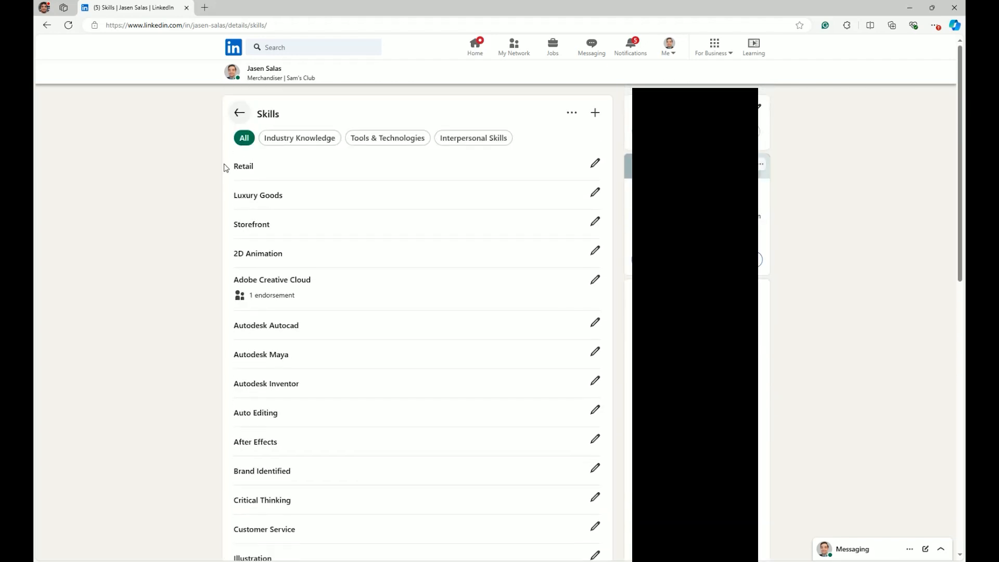
# Add the suggested skill HTML to the profile's skills list and save it.
pyautogui.click(601, 116)
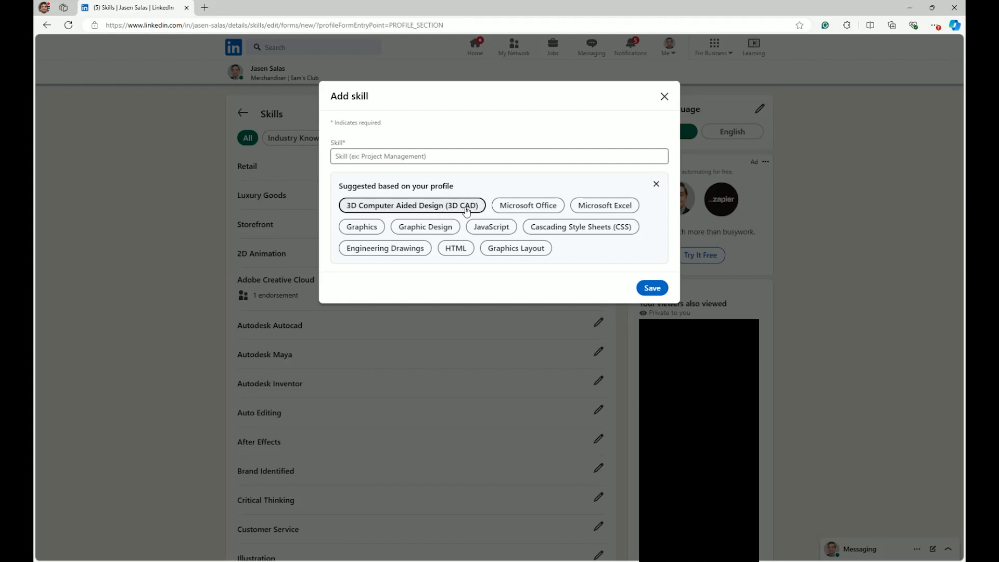
pyautogui.click(349, 158)
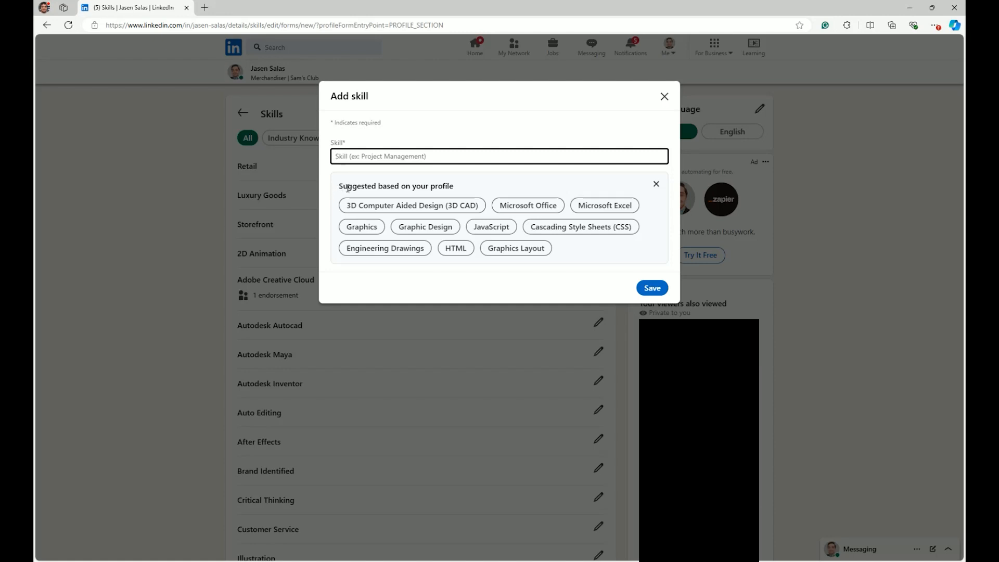
pyautogui.click(453, 253)
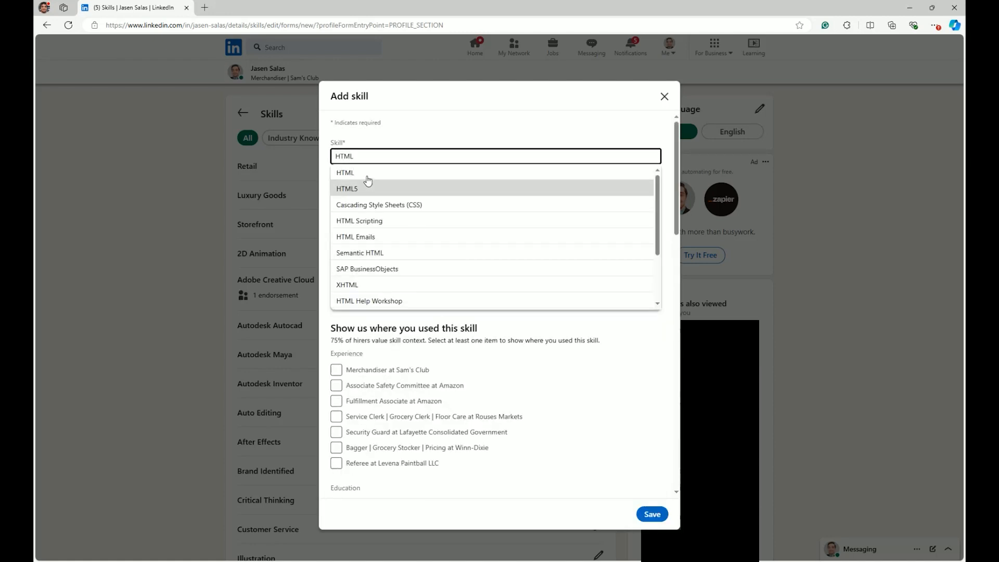
pyautogui.click(365, 178)
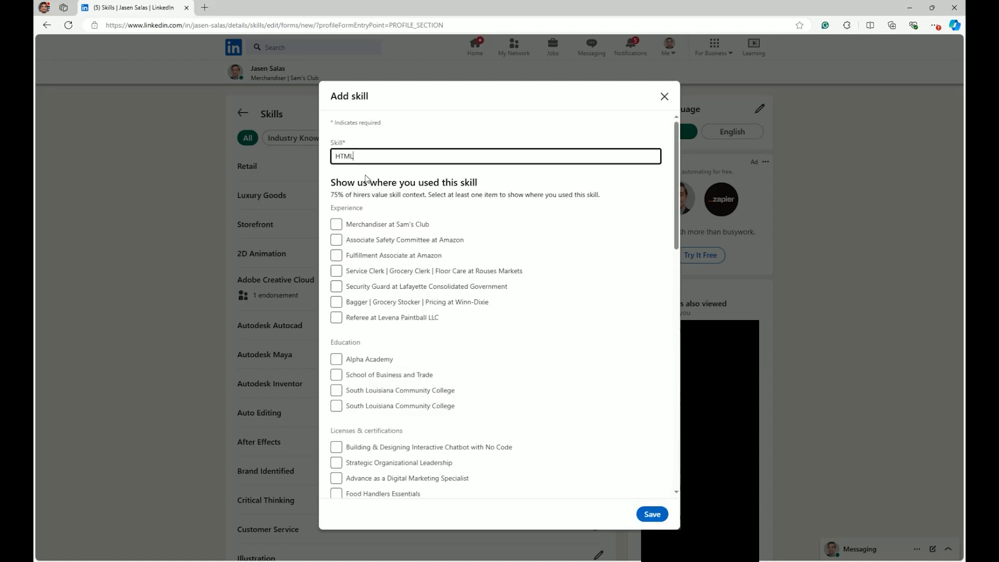
pyautogui.click(652, 514)
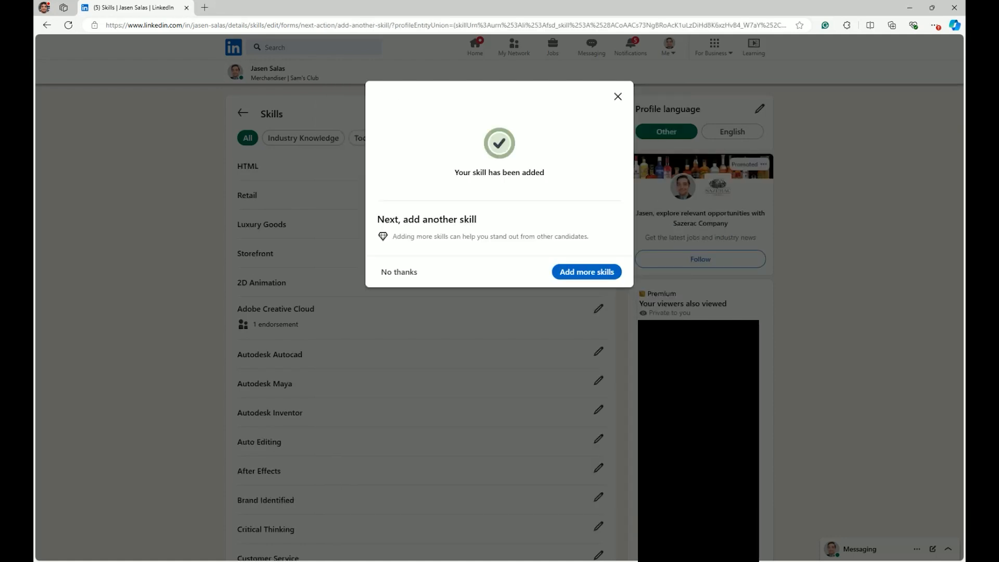
# Add Air Freight as another skill, save it, and decline both adding more skills and sharing tips about it.
pyautogui.click(573, 274)
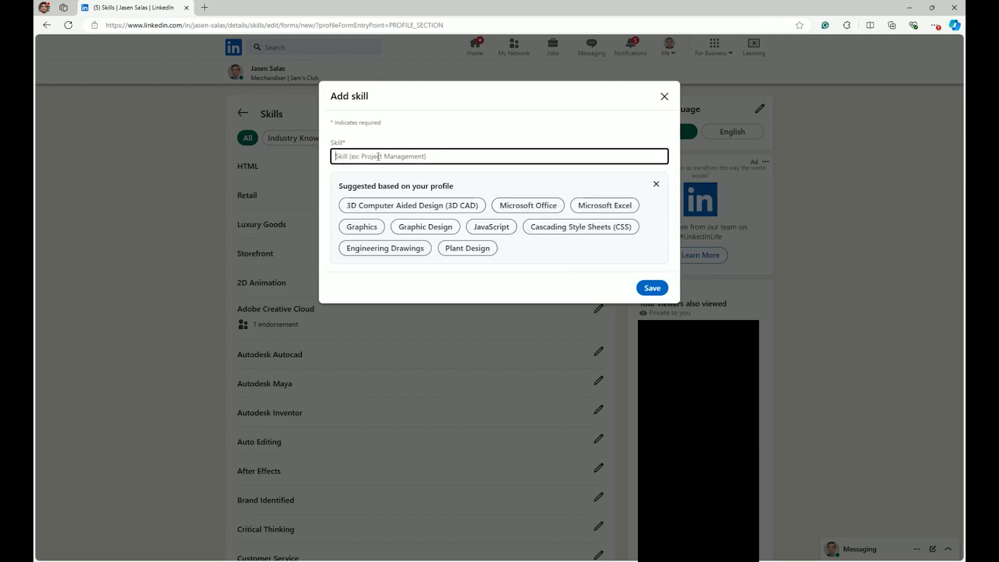
pyautogui.write('fr')
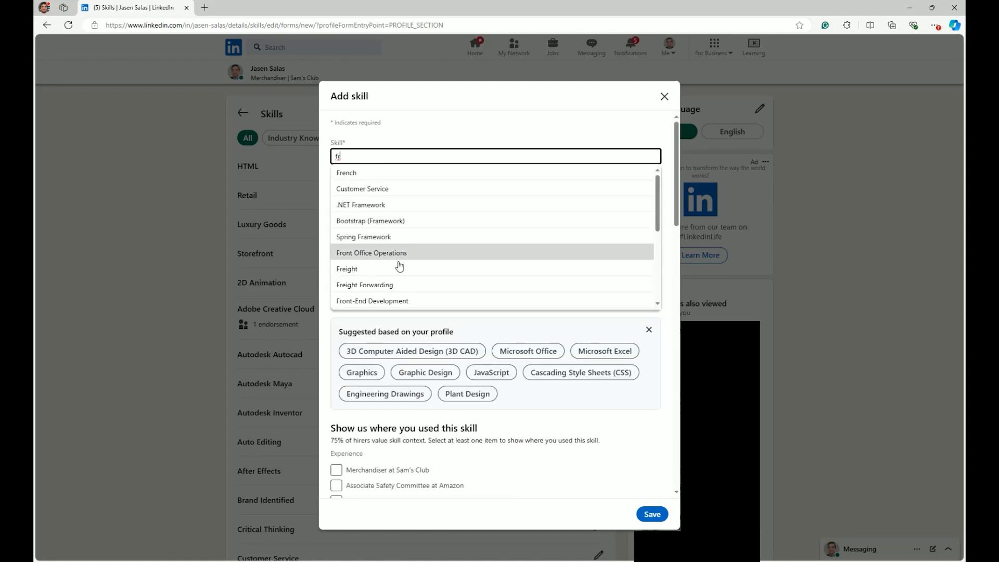
pyautogui.scroll(-1, 380, 271)
pyautogui.scroll(-2, 381, 271)
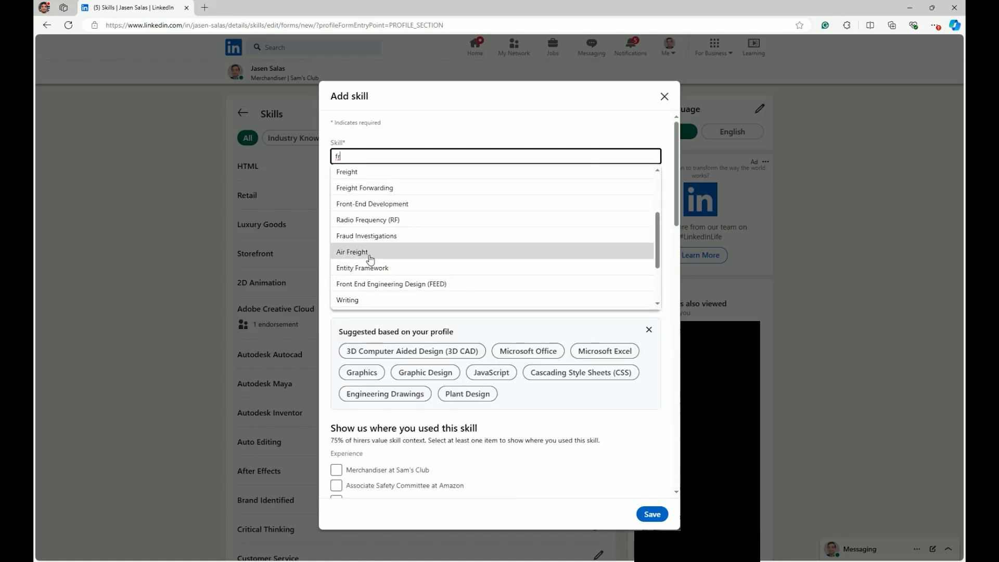
pyautogui.click(350, 253)
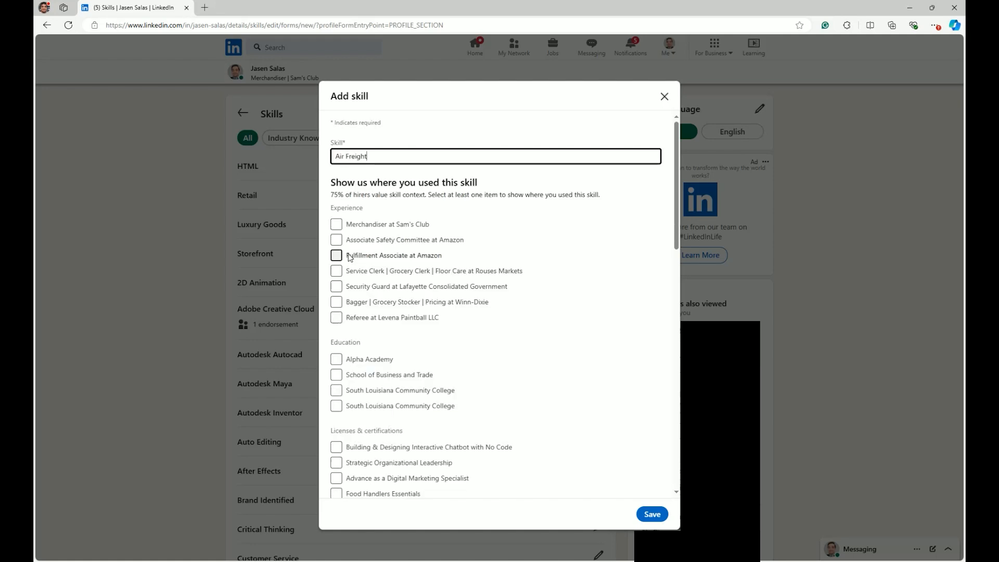
pyautogui.click(654, 514)
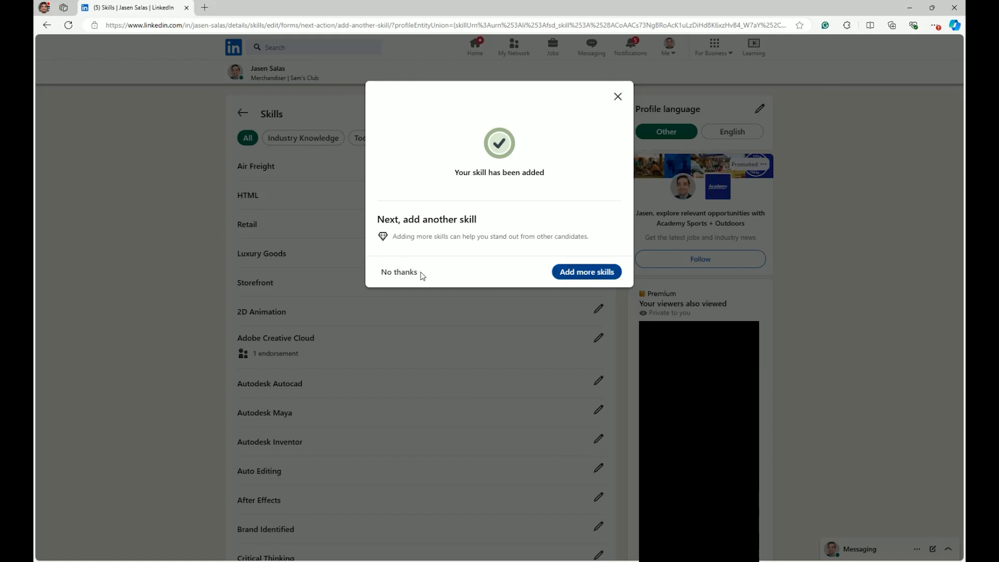
pyautogui.click(389, 276)
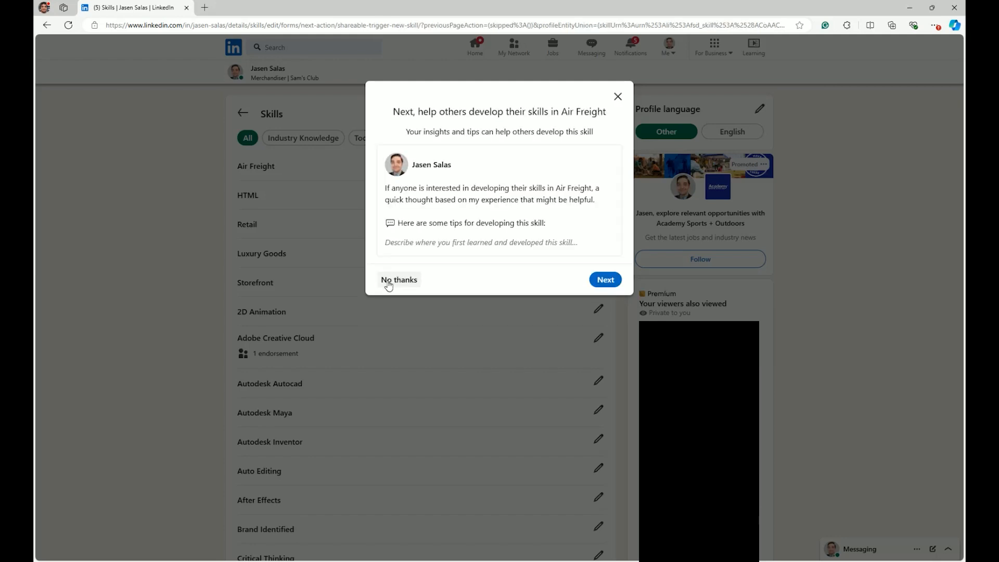
pyautogui.click(388, 281)
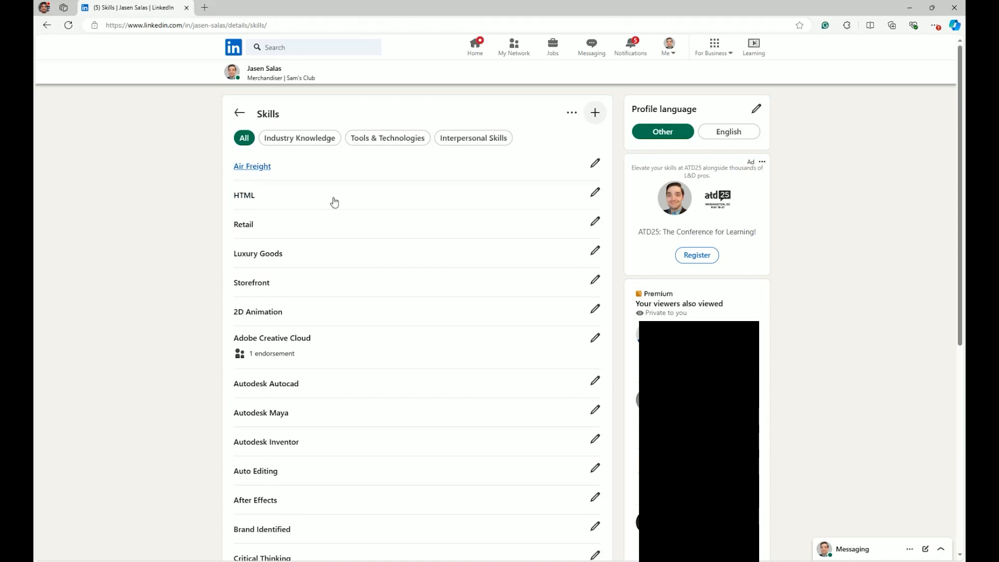
# Reorder the skills so HTML comes directly after Storefront and 2D Animation directly after Autodesk Maya.
pyautogui.click(572, 115)
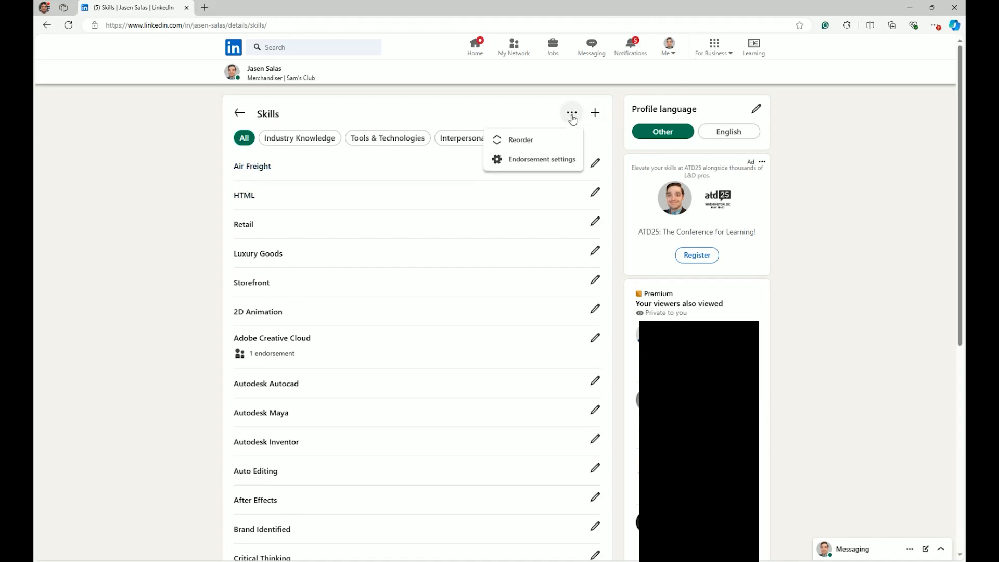
pyautogui.click(512, 140)
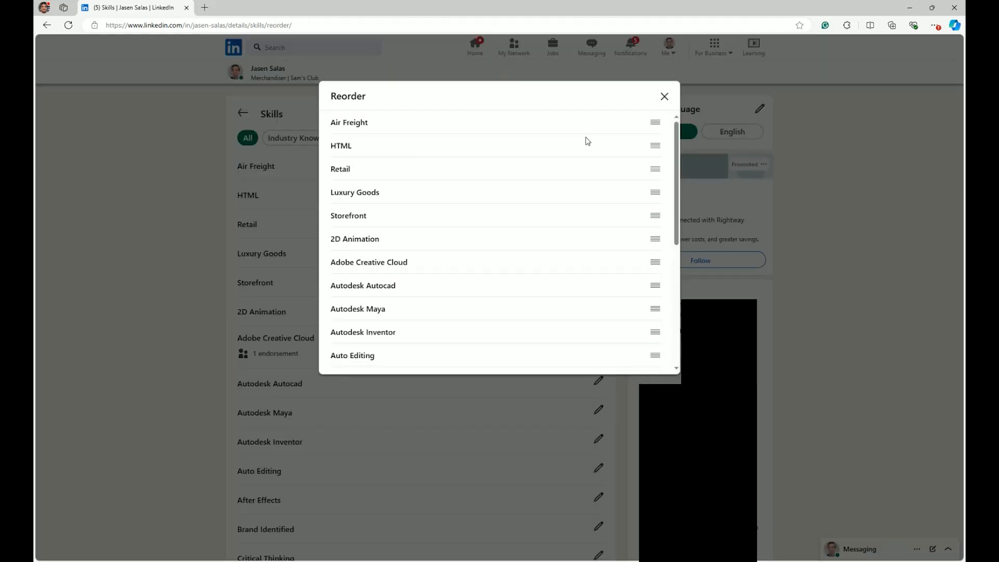
pyautogui.moveTo(655, 146); pyautogui.dragTo(655, 309)
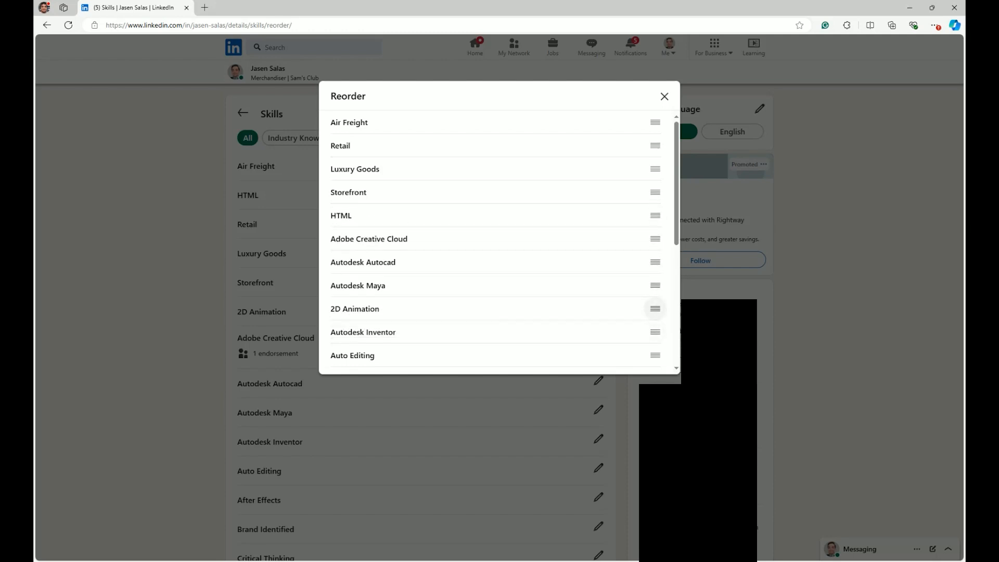
# Look through the whole reordered skills list, then close the reordering dialog.
pyautogui.scroll(-1, 380, 147)
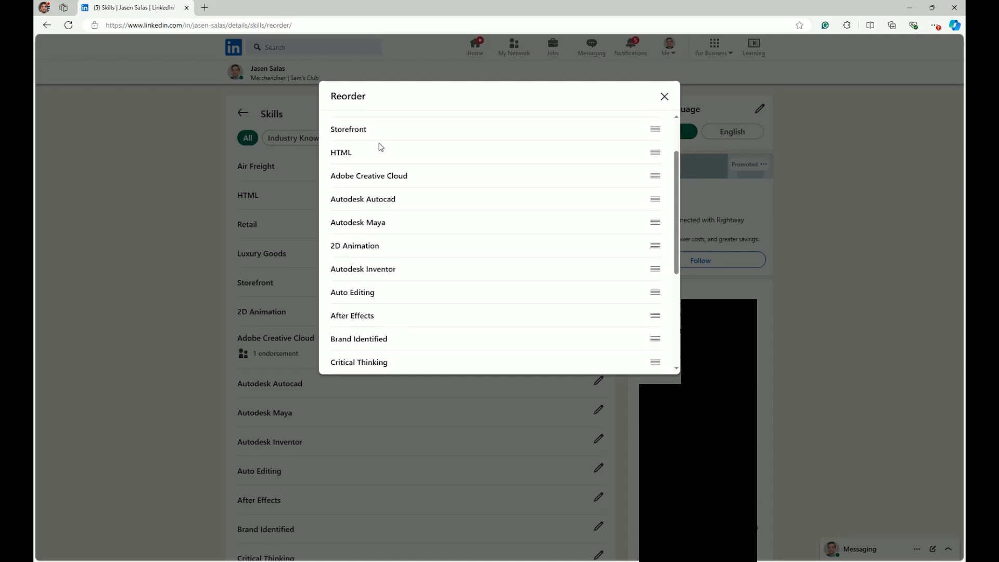
pyautogui.scroll(-2, 364, 172)
pyautogui.scroll(-1, 373, 191)
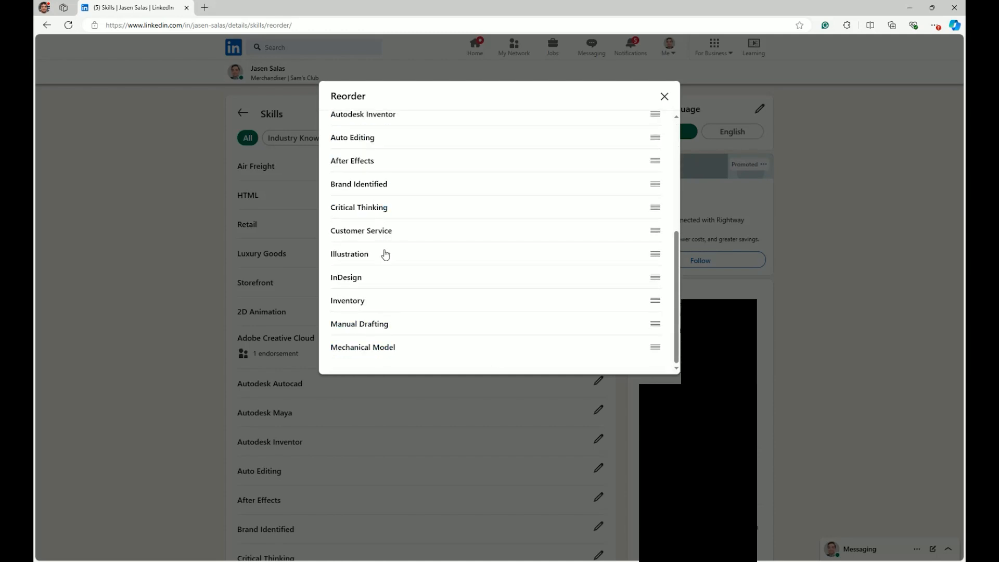
pyautogui.scroll(2, 360, 276)
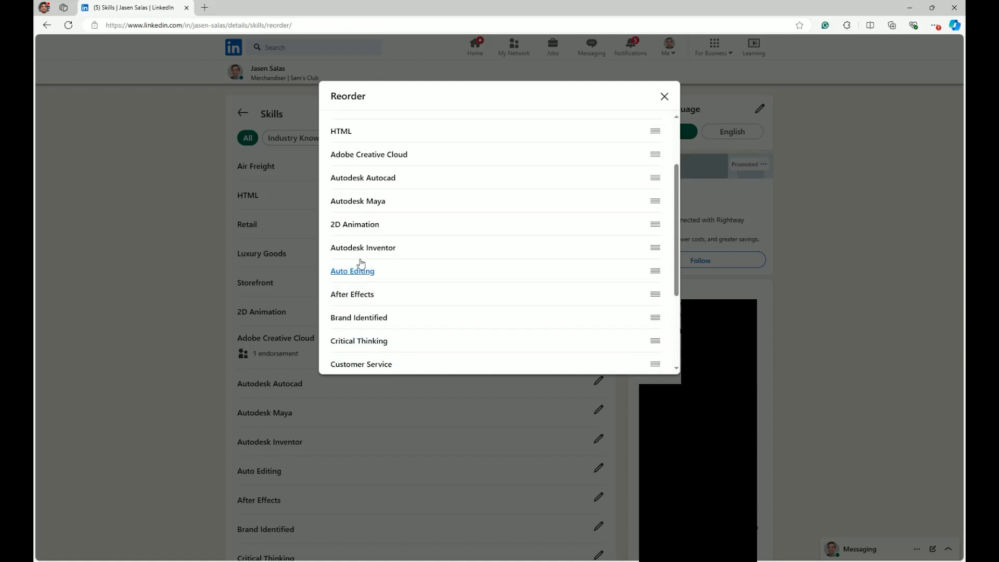
pyautogui.scroll(2, 358, 219)
pyautogui.scroll(-2, 356, 171)
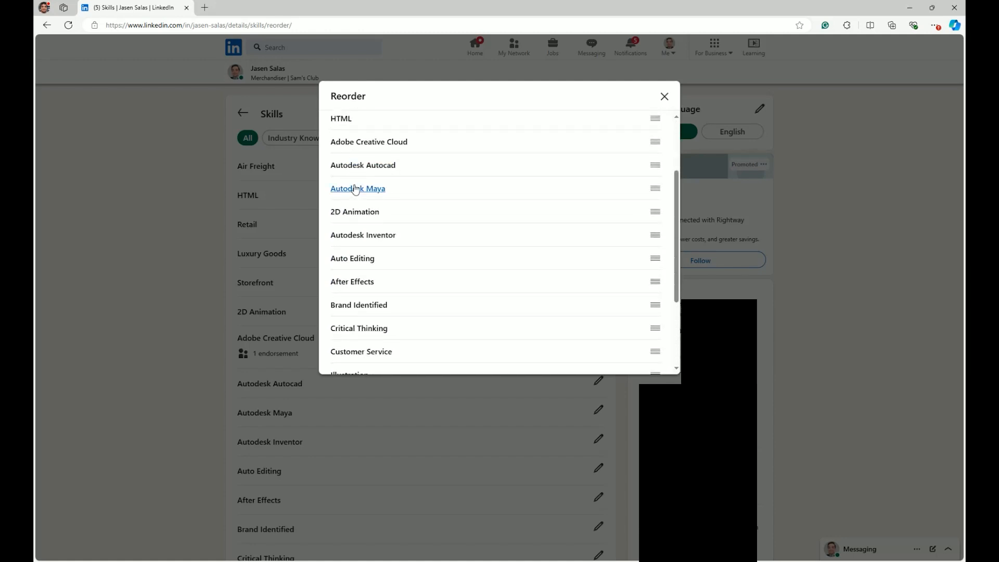
pyautogui.scroll(-2, 335, 151)
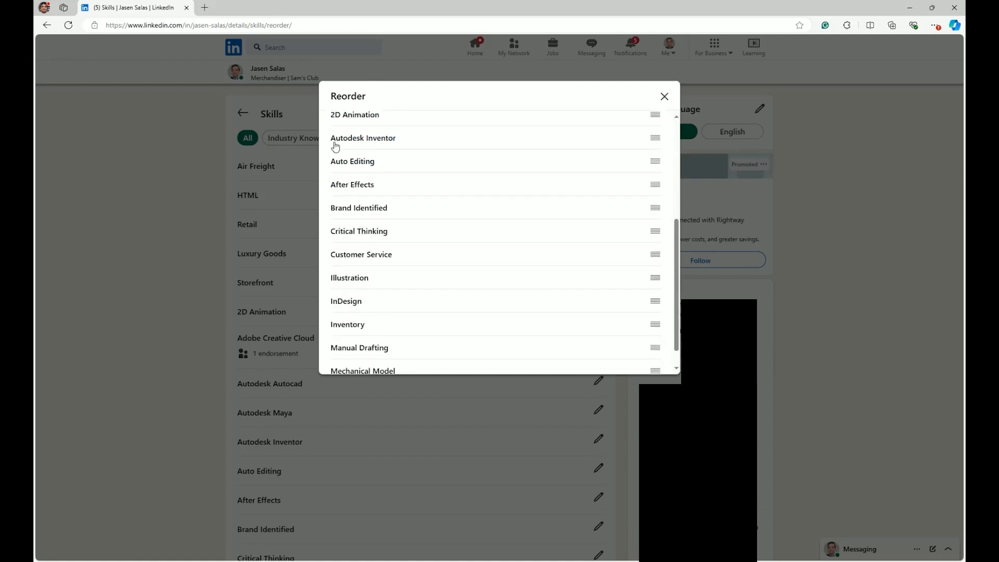
pyautogui.scroll(-1, 343, 187)
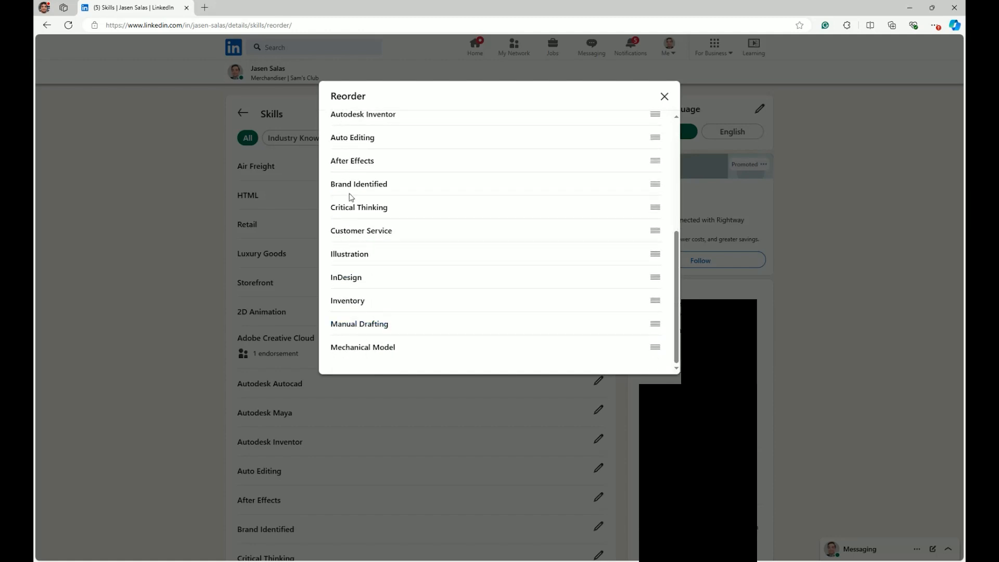
pyautogui.scroll(5, 348, 198)
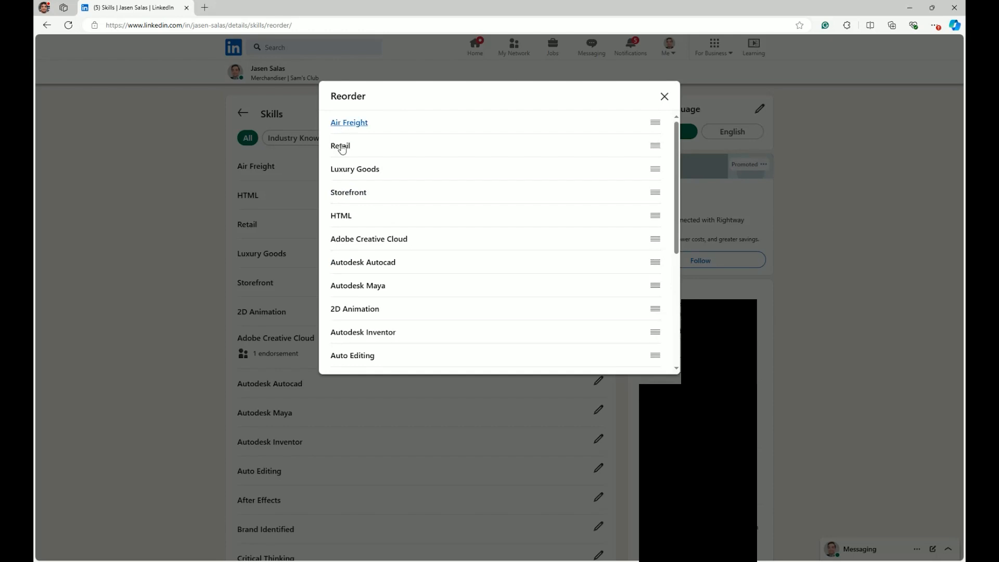
pyautogui.click(664, 97)
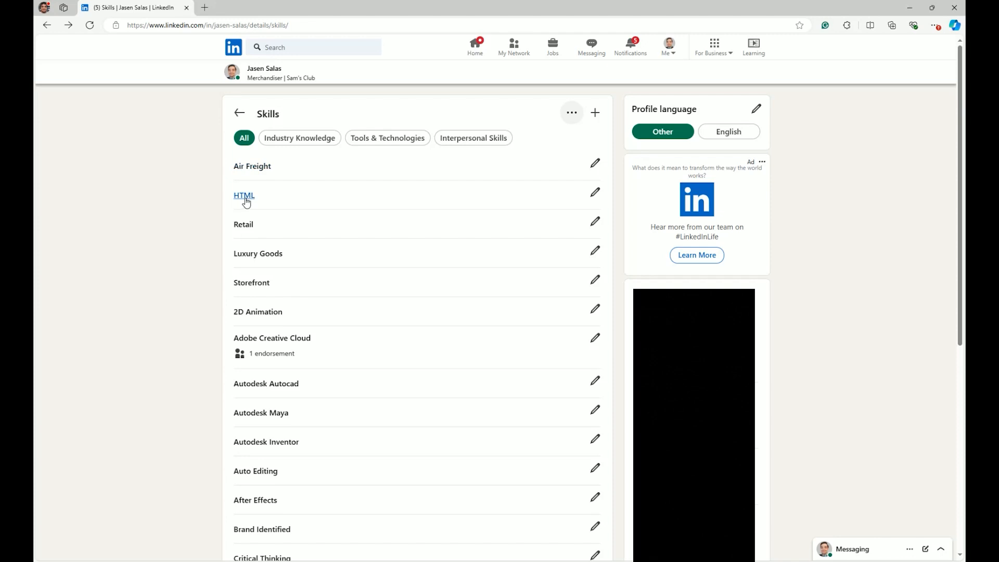
# Delete the Air Freight skill from the profile.
pyautogui.click(594, 162)
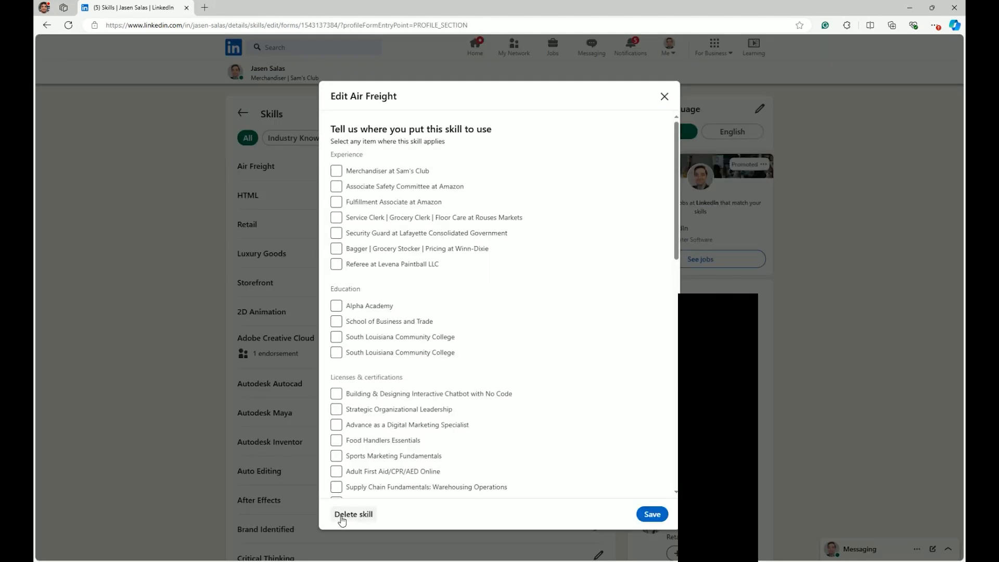
pyautogui.click(343, 515)
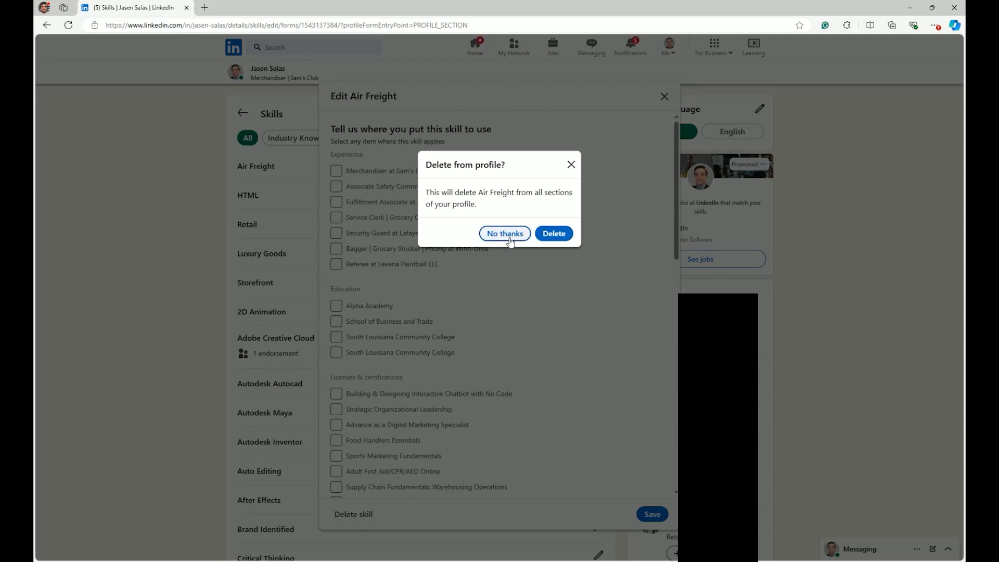
pyautogui.click(554, 234)
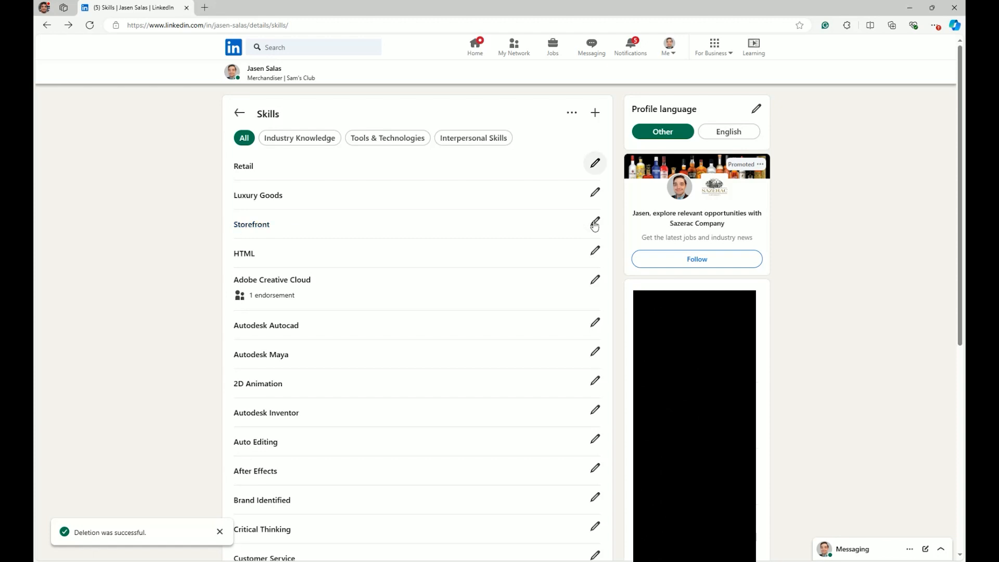
# Delete the Storefront skill from the profile and look over the remaining skills.
pyautogui.click(595, 222)
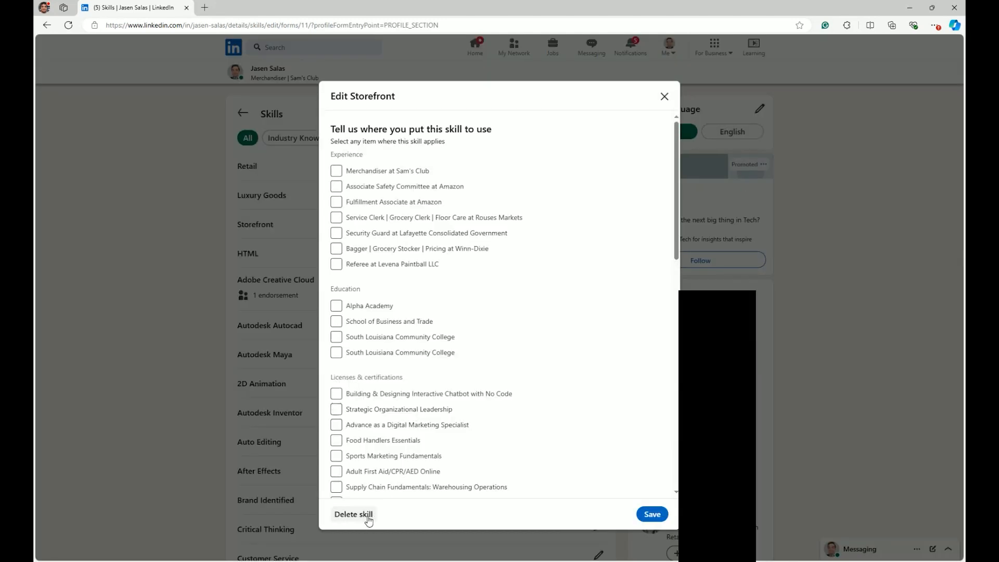
pyautogui.click(354, 516)
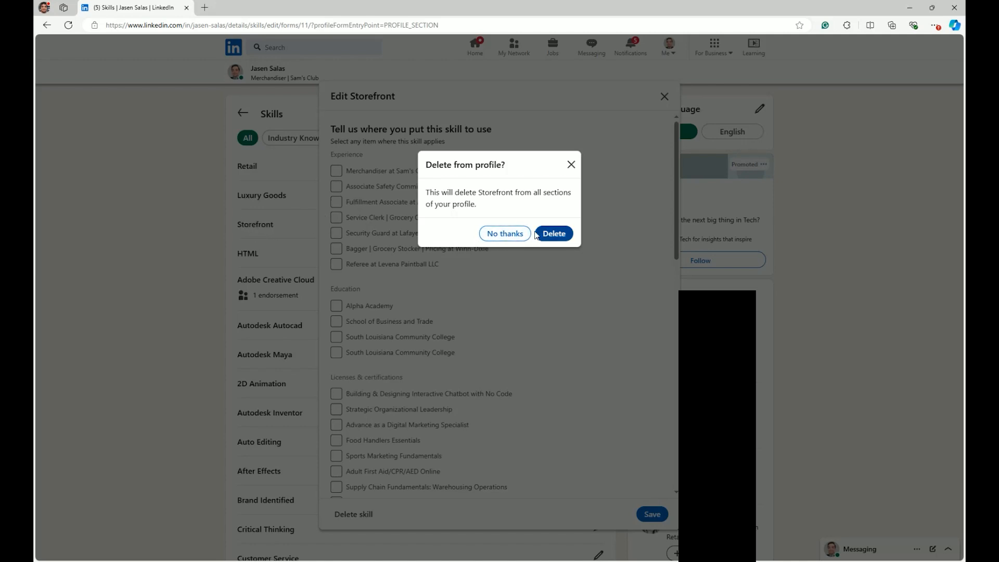
pyautogui.click(550, 236)
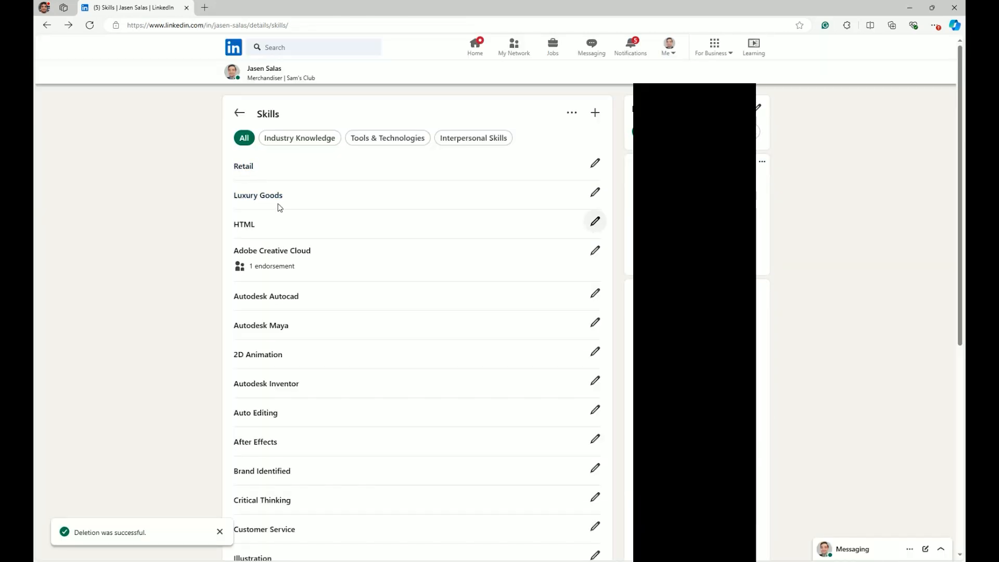
pyautogui.scroll(-7, 323, 194)
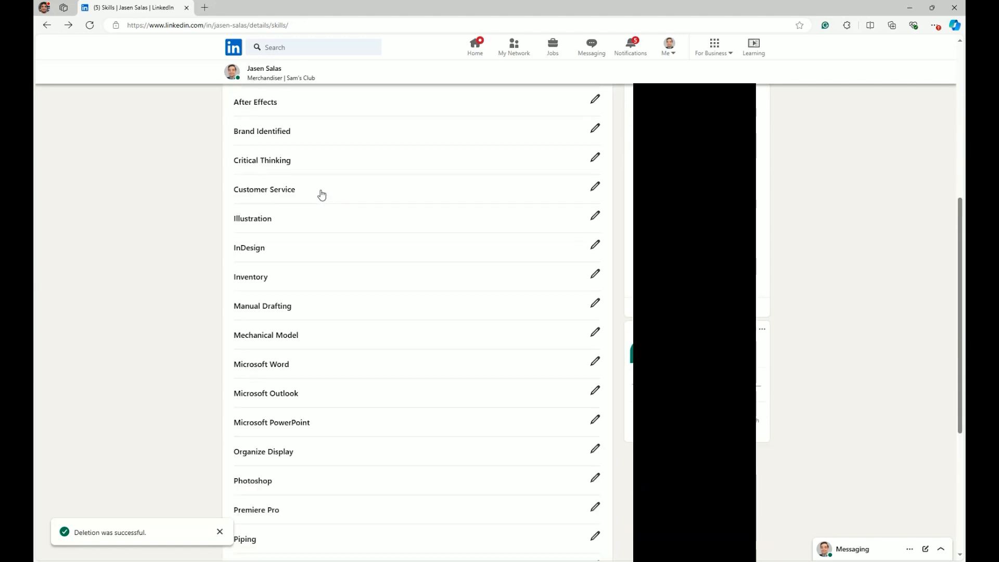
pyautogui.scroll(7, 321, 194)
# Reorder the education entries so the Drafting and Design Technology degree comes first, followed by School of Business and Trade and Alpha Academy.
pyautogui.click(239, 119)
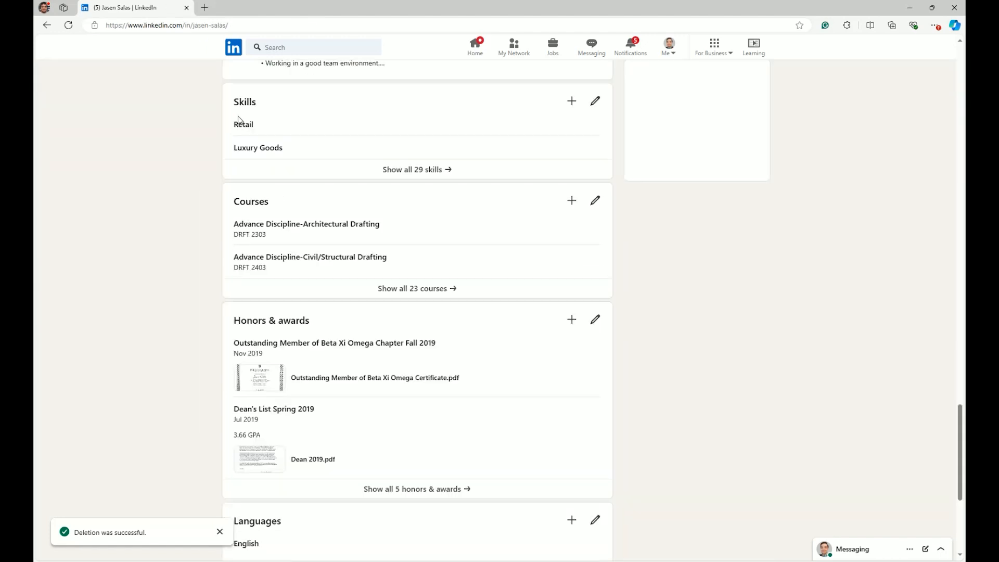
pyautogui.scroll(7, 375, 169)
pyautogui.scroll(5, 374, 169)
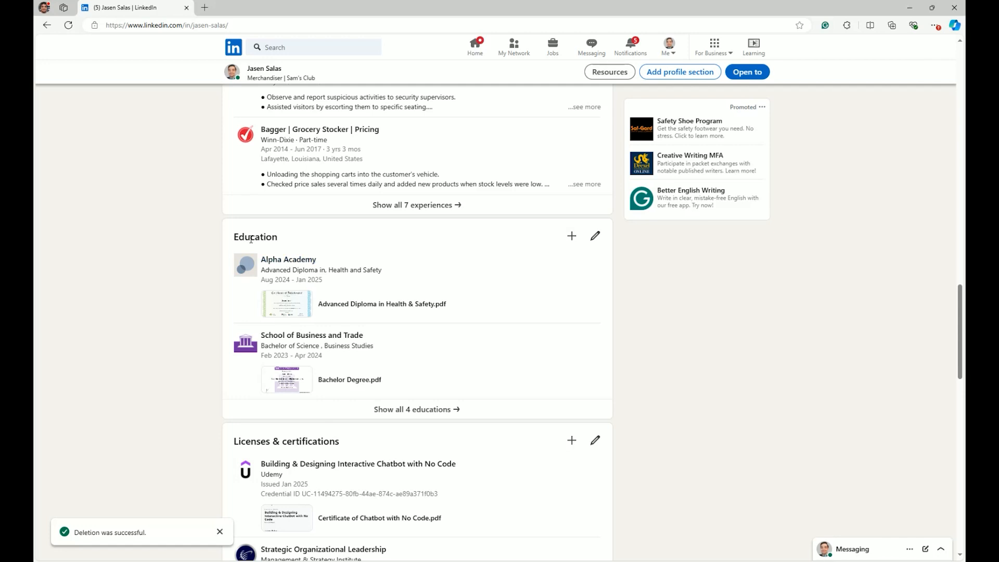
pyautogui.click(425, 414)
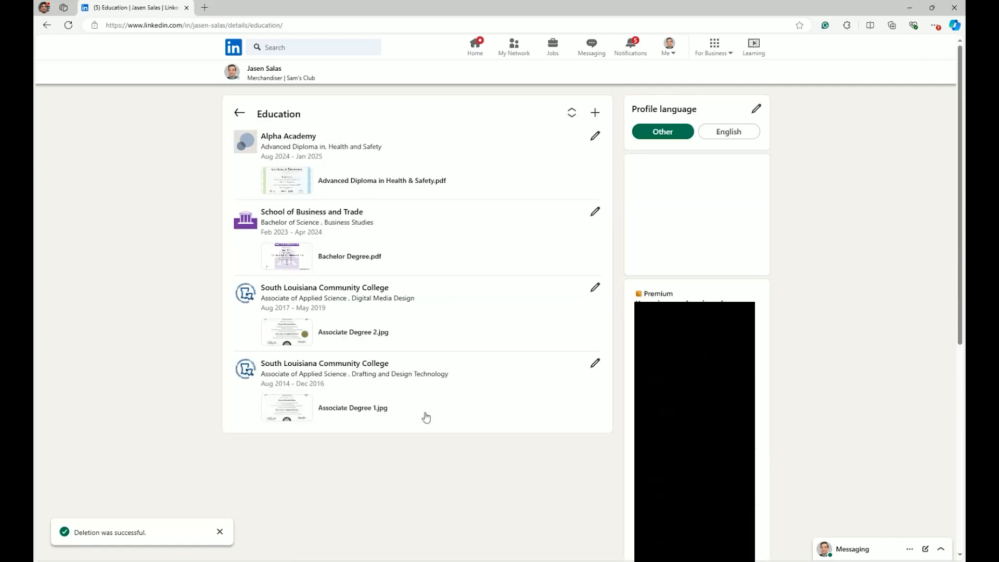
pyautogui.click(571, 114)
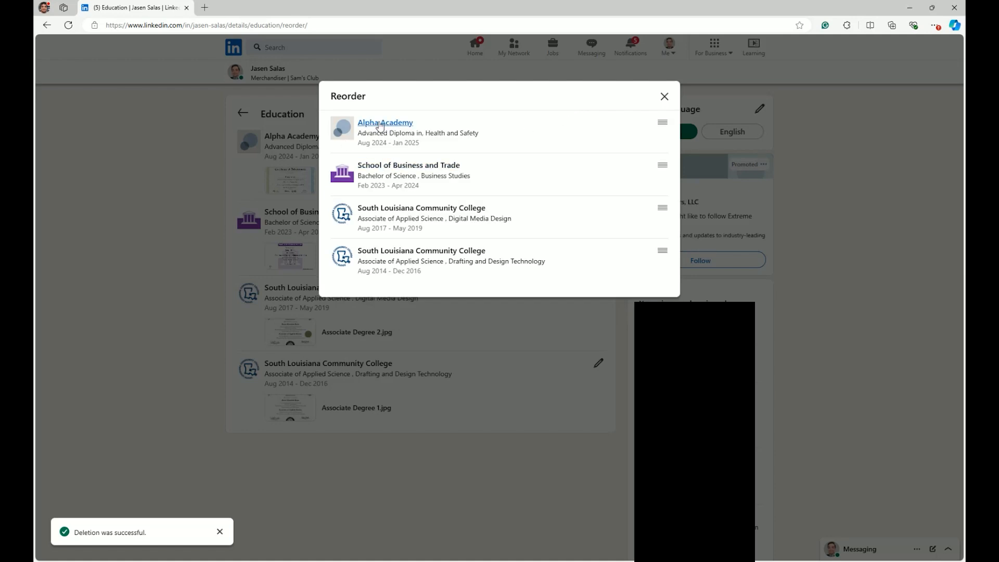
pyautogui.moveTo(662, 122); pyautogui.dragTo(663, 250)
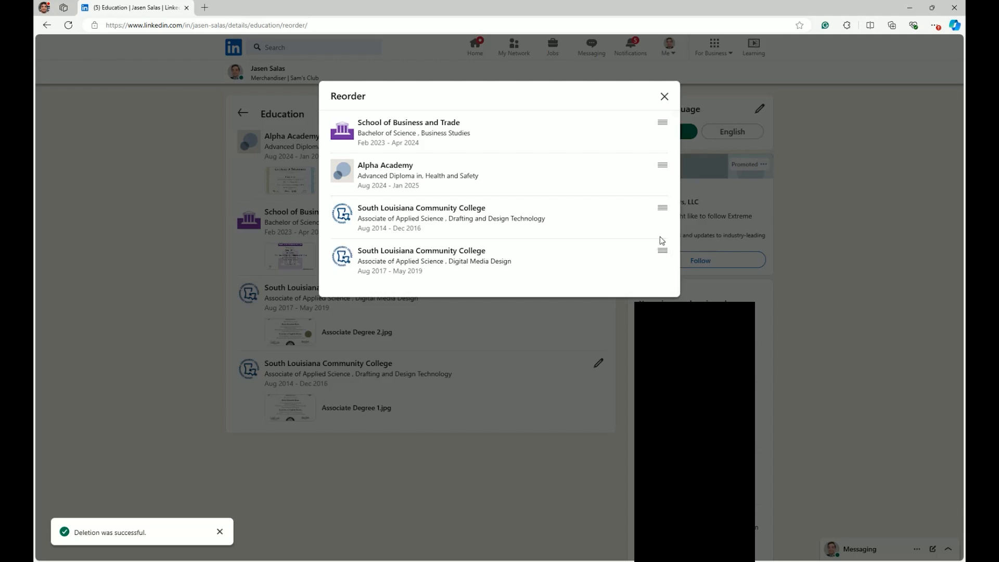
pyautogui.moveTo(663, 207); pyautogui.dragTo(662, 122)
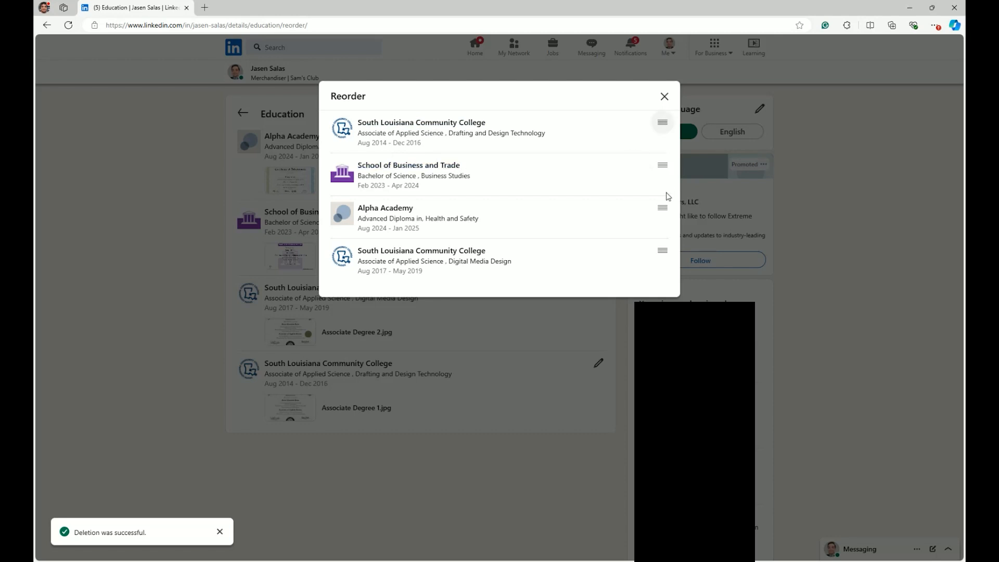
# Restore the education order to Alpha Academy, School of Business and Trade, Digital Media Design, Drafting and Design Technology, then close the reordering dialog.
pyautogui.moveTo(662, 208); pyautogui.dragTo(662, 122)
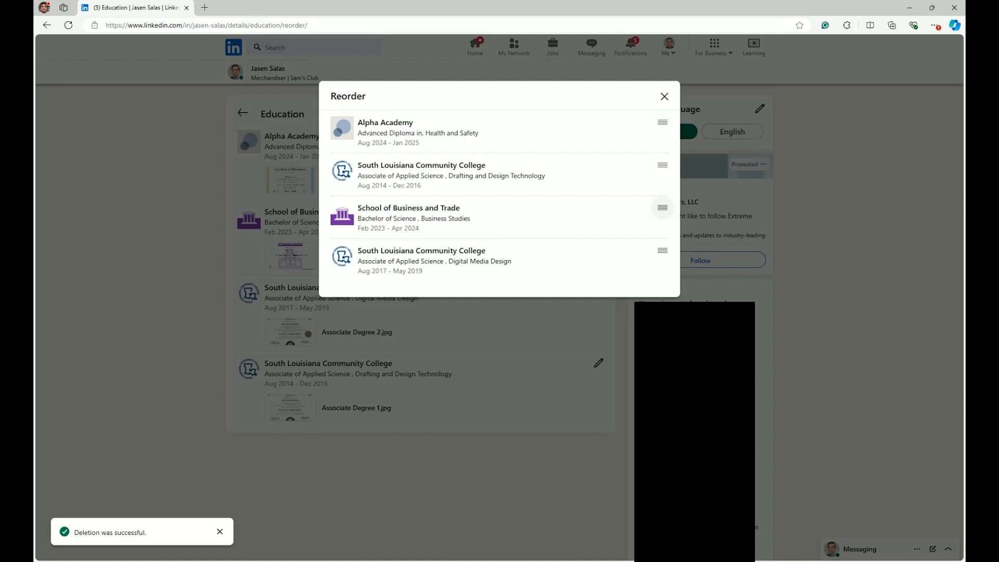
pyautogui.moveTo(662, 208); pyautogui.dragTo(662, 165)
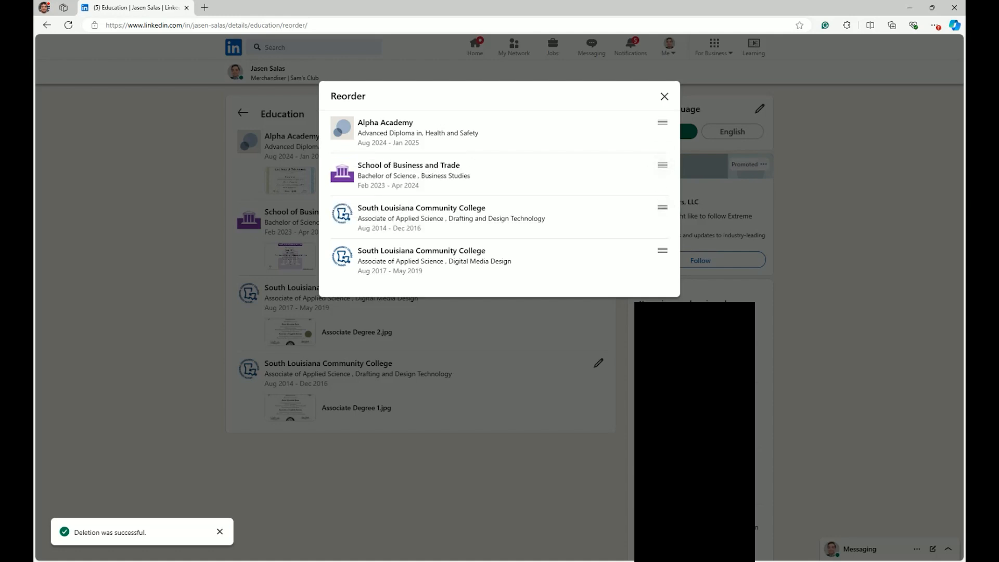
pyautogui.moveTo(662, 208); pyautogui.dragTo(662, 262)
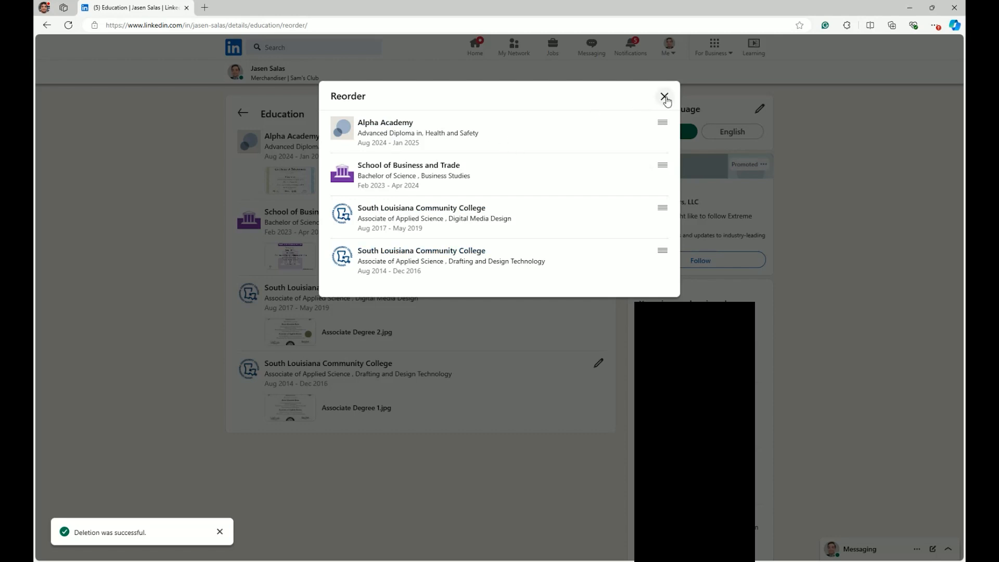
pyautogui.moveTo(663, 121)
pyautogui.mouseDown()
pyautogui.moveTo(662, 165)
pyautogui.moveTo(661, 119)
pyautogui.mouseUp()
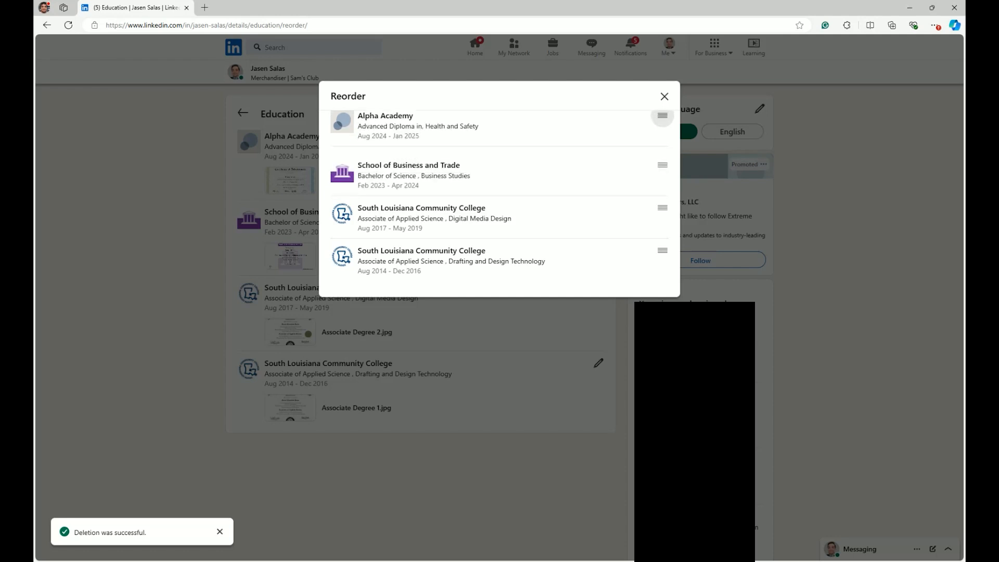
pyautogui.click(664, 97)
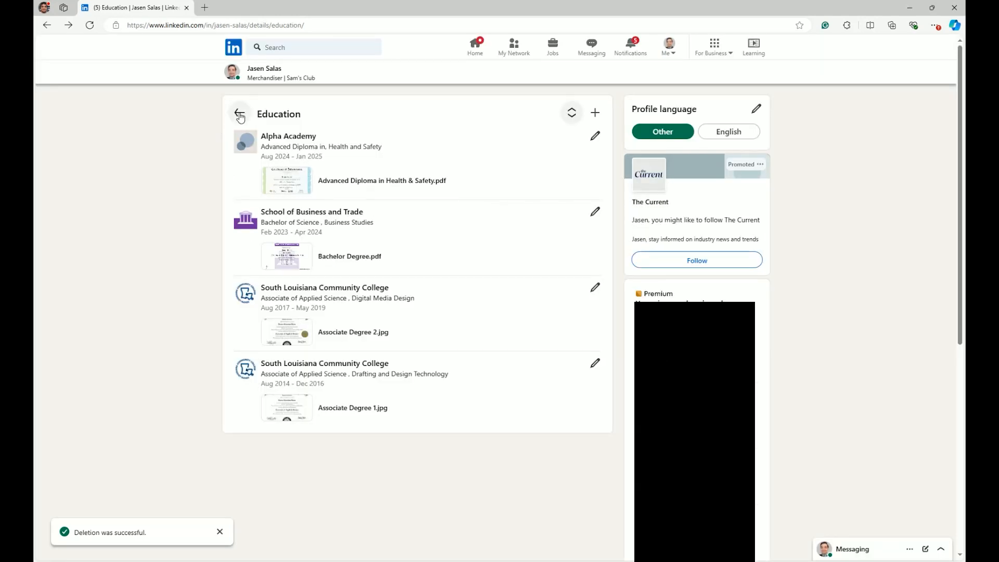
# Return to the profile and start a new entry in the Courses section with the course name "police intro CC400".
pyautogui.click(239, 116)
pyautogui.scroll(-8, 374, 266)
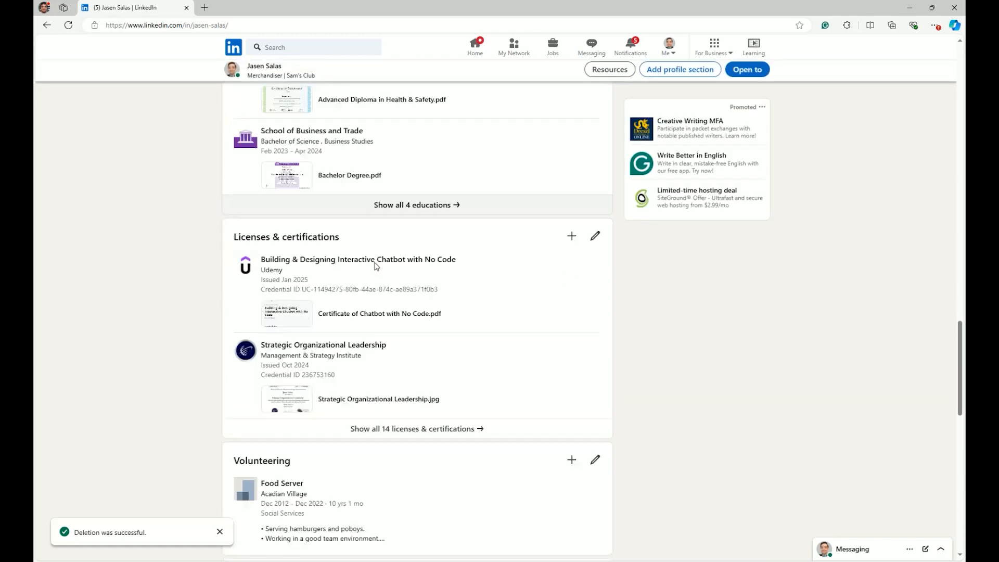
pyautogui.scroll(-3, 375, 266)
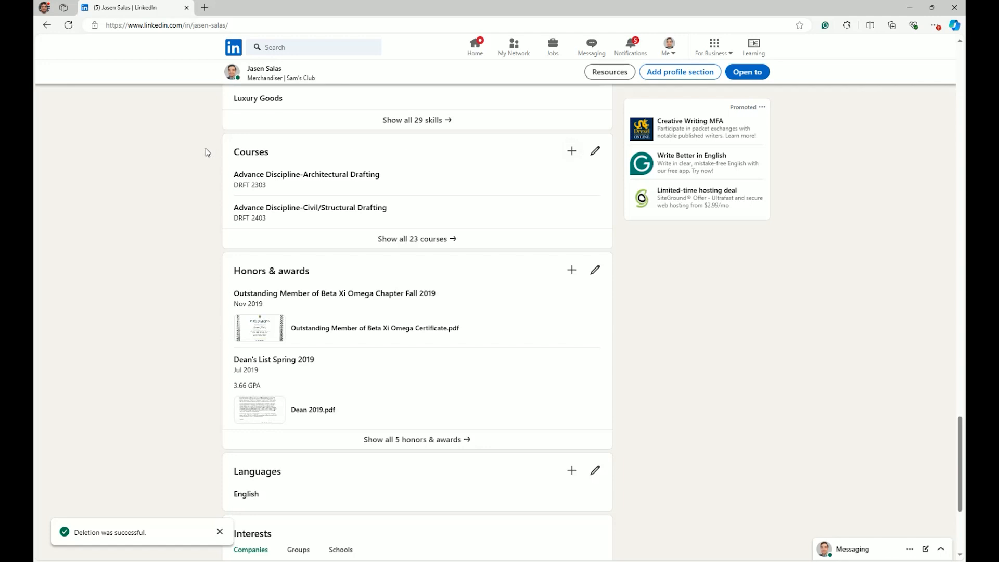
pyautogui.click(571, 152)
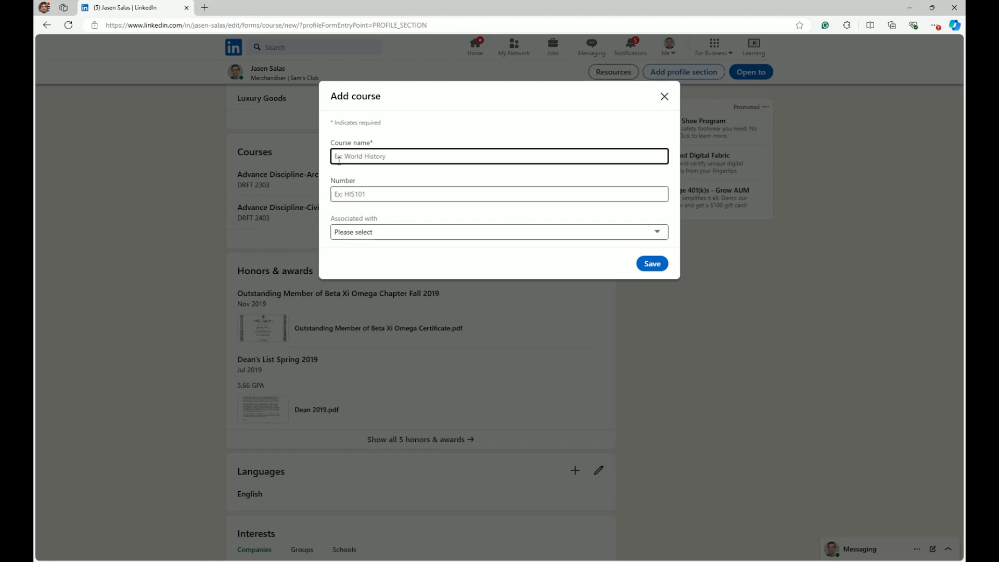
pyautogui.write('sc')
pyautogui.press('BackSpace')
pyautogui.press('BackSpace')
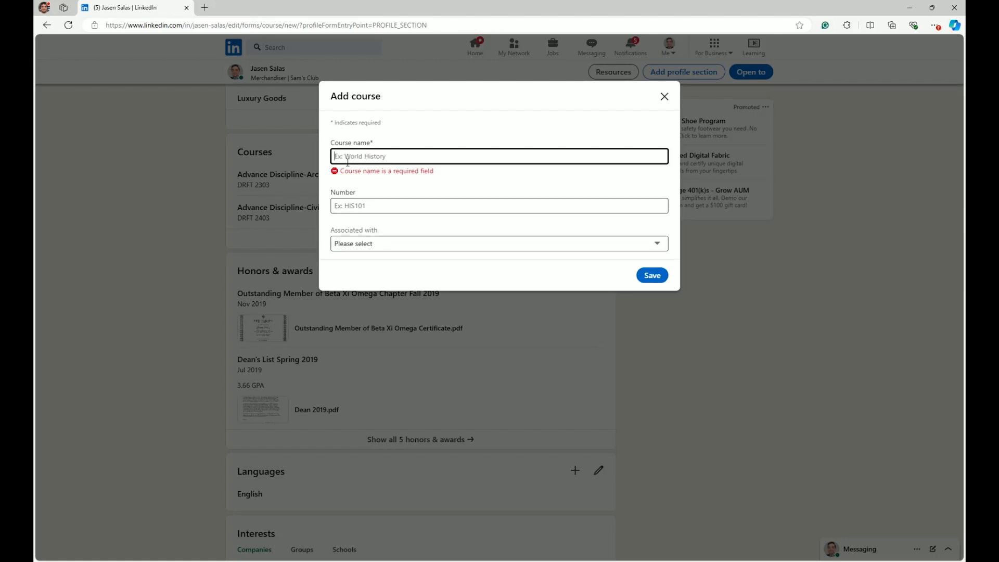
pyautogui.write('w')
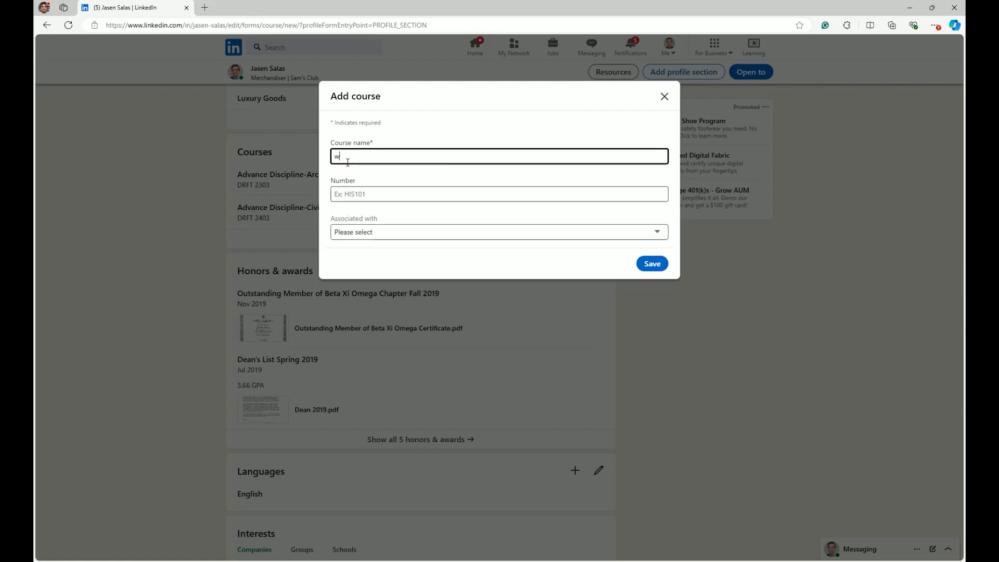
pyautogui.press('BackSpace')
pyautogui.write('police intro CC4')
pyautogui.write('00')
# Shorten the course name to "police intro" and set the course number to CRI 900.
pyautogui.click(366, 194)
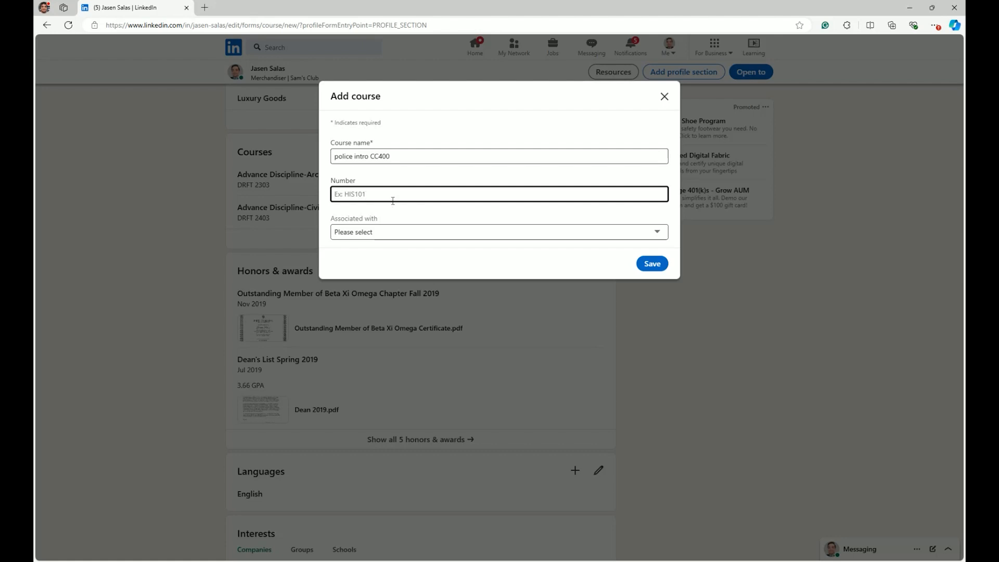
pyautogui.doubleClick(375, 156)
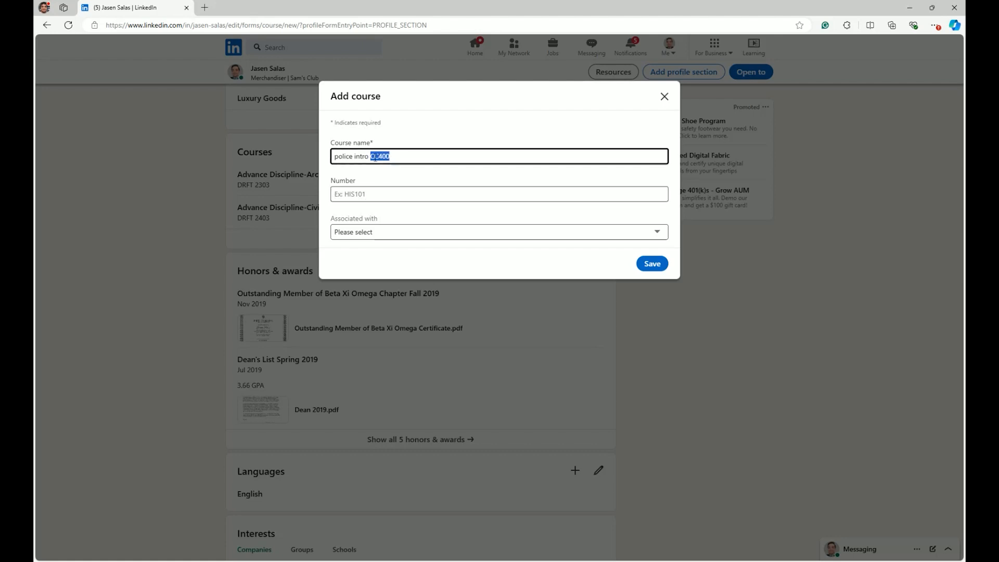
pyautogui.press('BackSpace')
pyautogui.click(357, 191)
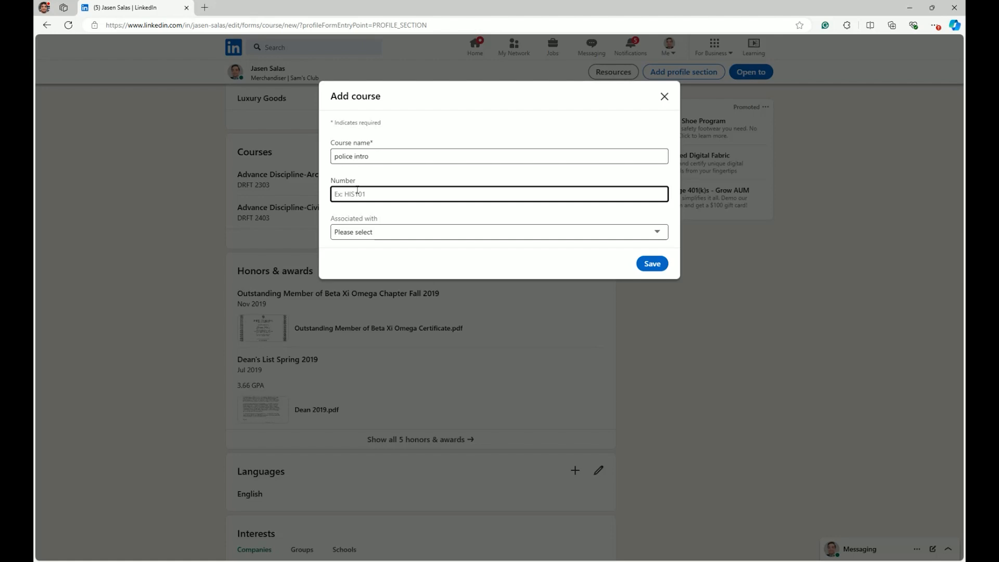
pyautogui.write('CRI 900')
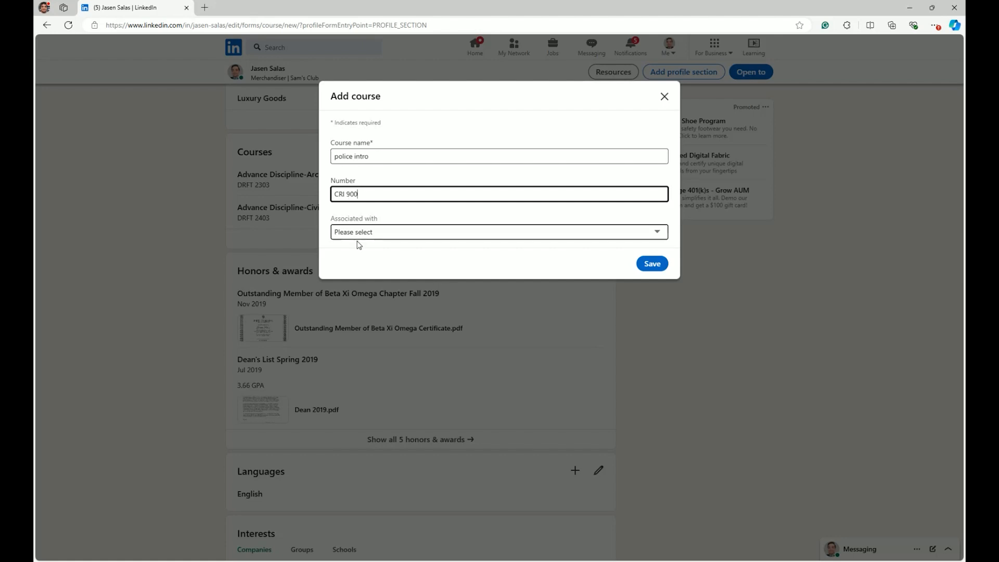
# Associate the course with the South Louisiana Community College Digital Media Design degree and save it.
pyautogui.press('Tab')
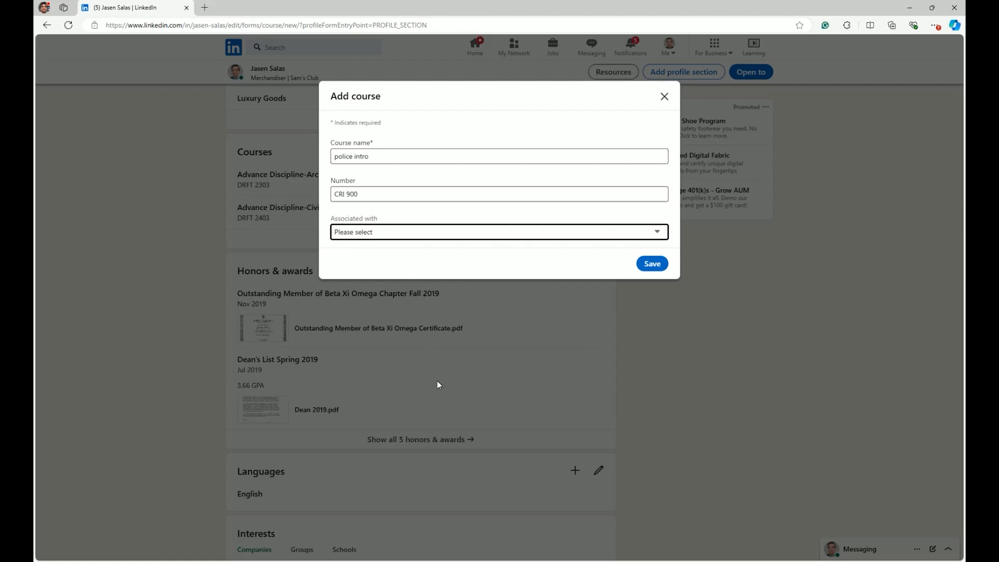
pyautogui.press('Down')
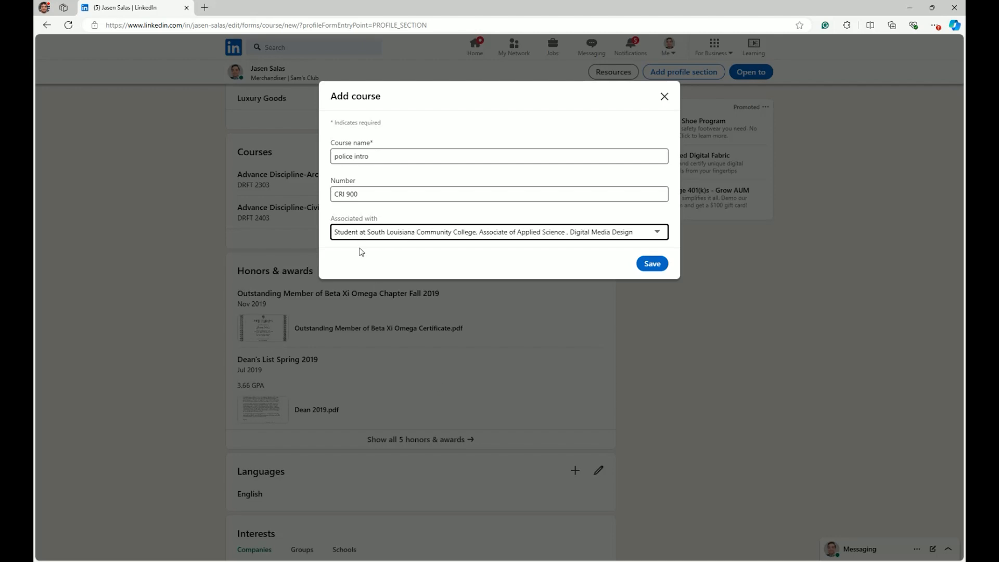
pyautogui.click(334, 158)
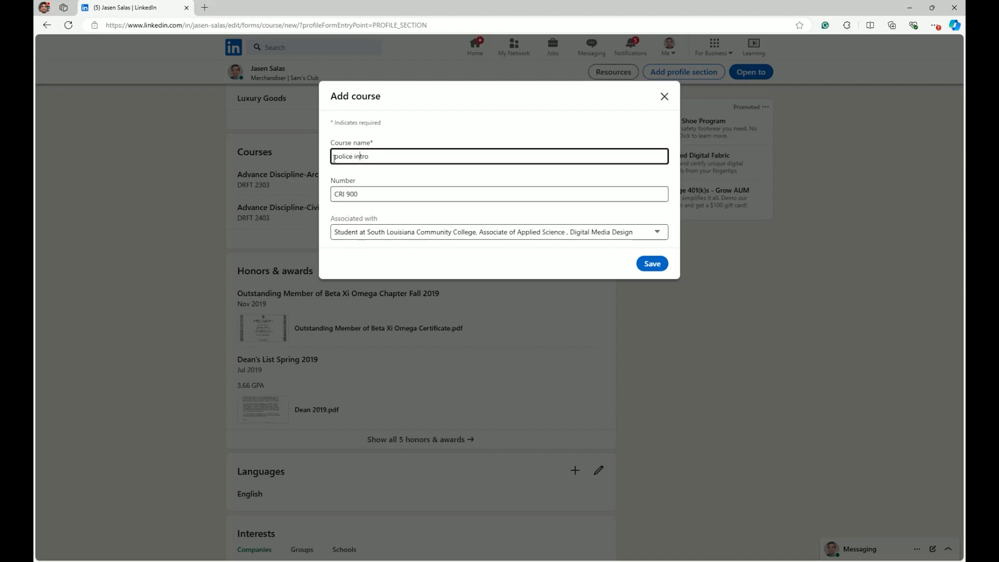
pyautogui.click(366, 193)
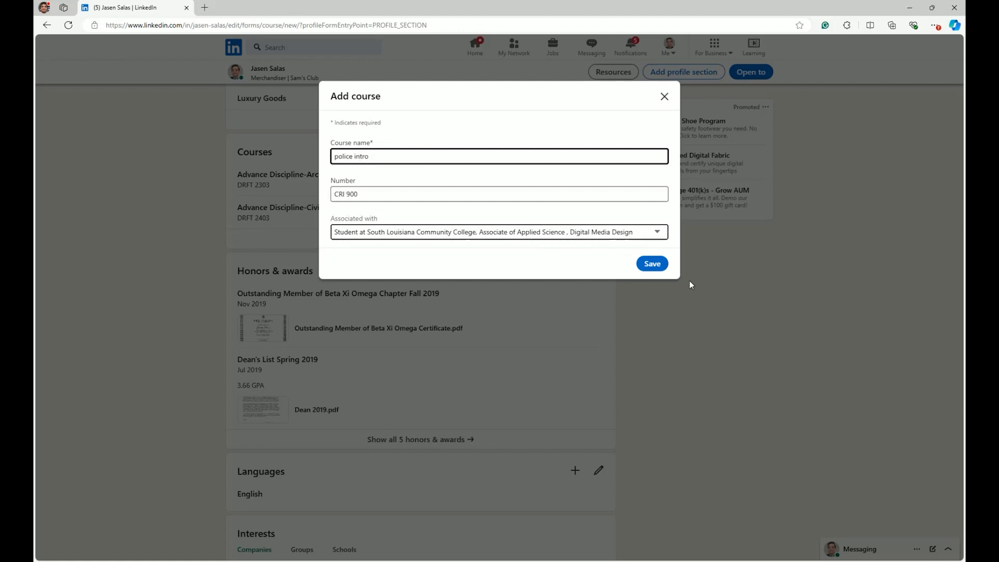
pyautogui.click(653, 264)
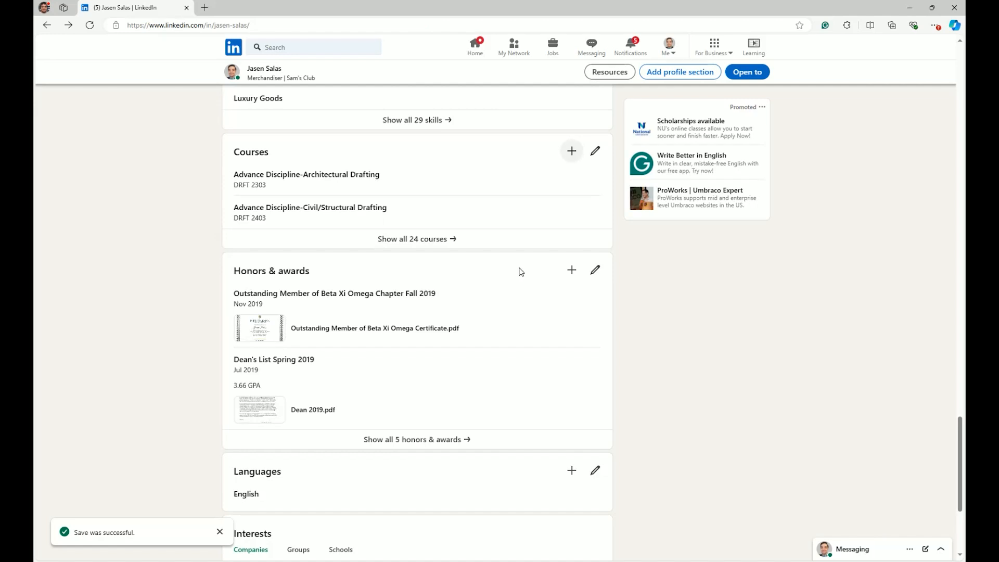
# Open the full list of courses and look through it from beginning to end, checking the newly added police intro entry.
pyautogui.click(428, 239)
pyautogui.scroll(-2, 437, 252)
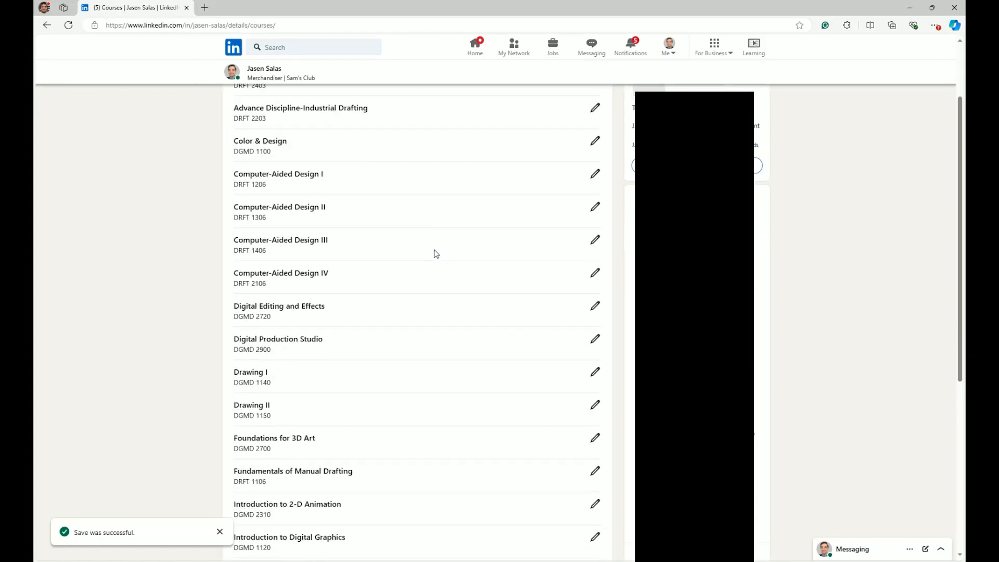
pyautogui.scroll(-8, 436, 253)
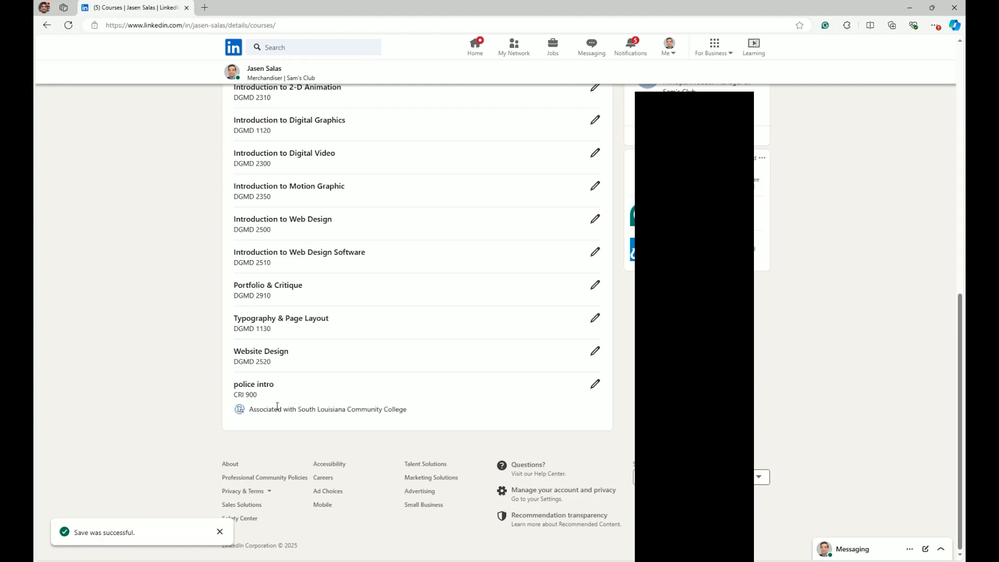
pyautogui.scroll(7, 256, 342)
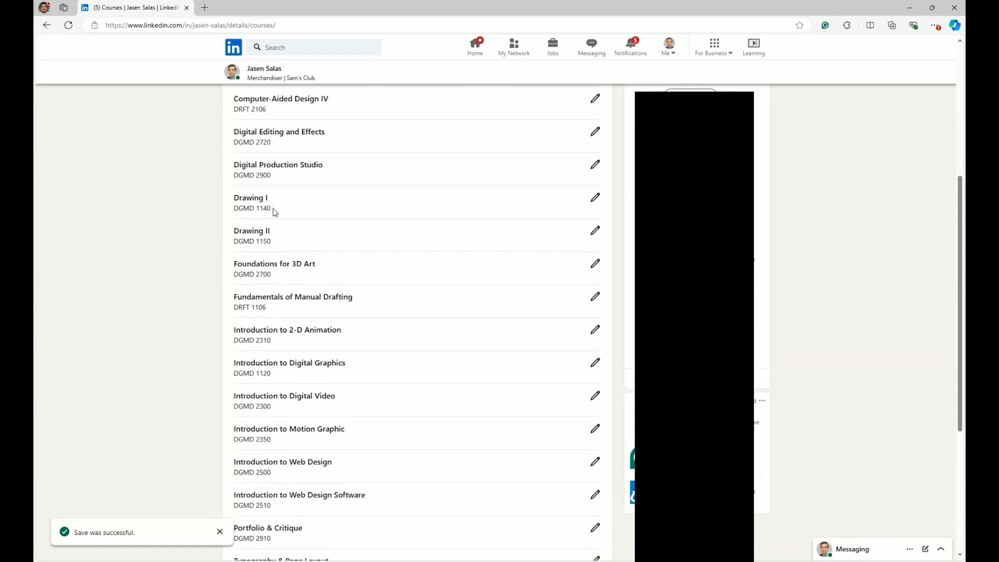
pyautogui.scroll(3, 268, 179)
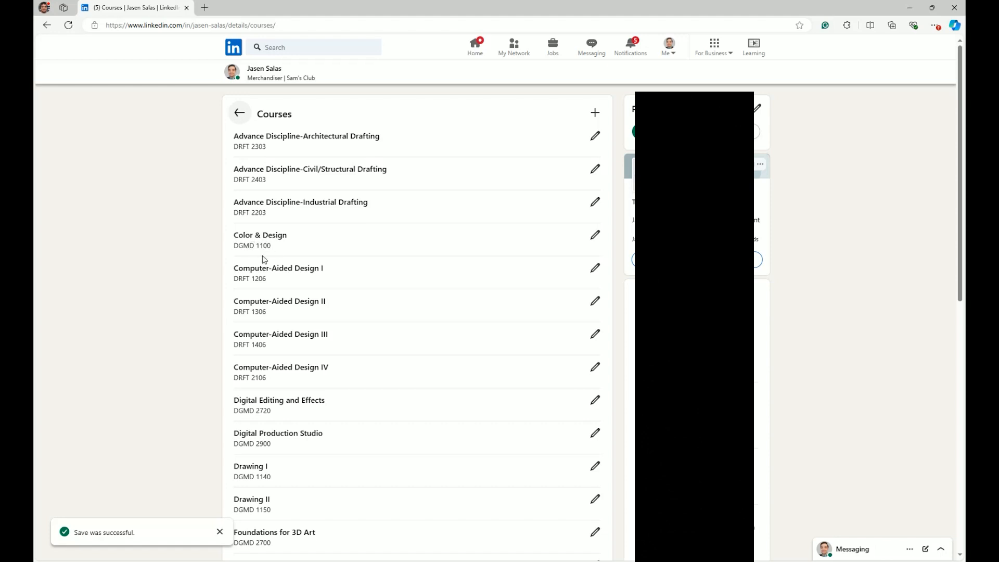
pyautogui.scroll(-4, 254, 306)
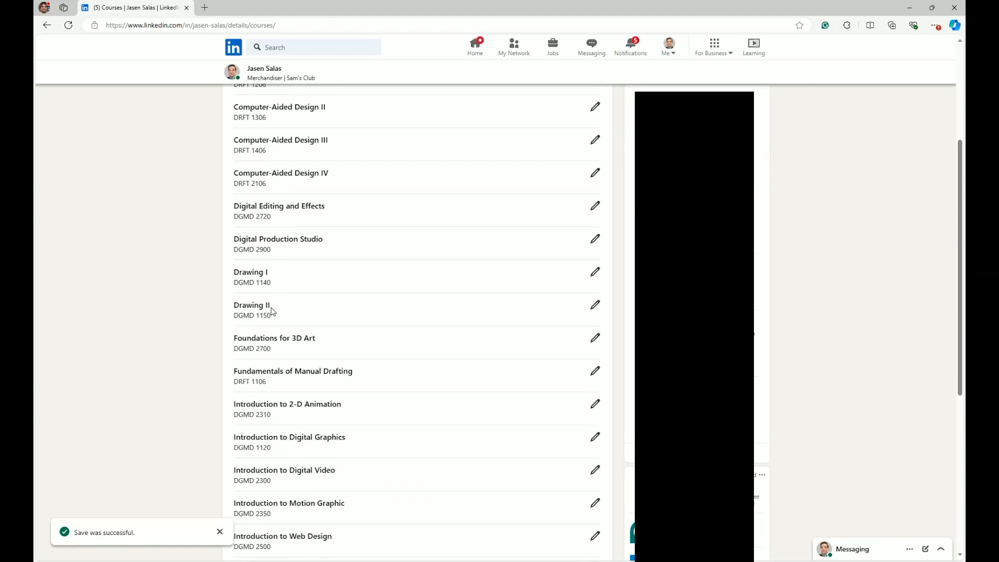
pyautogui.scroll(-6, 264, 258)
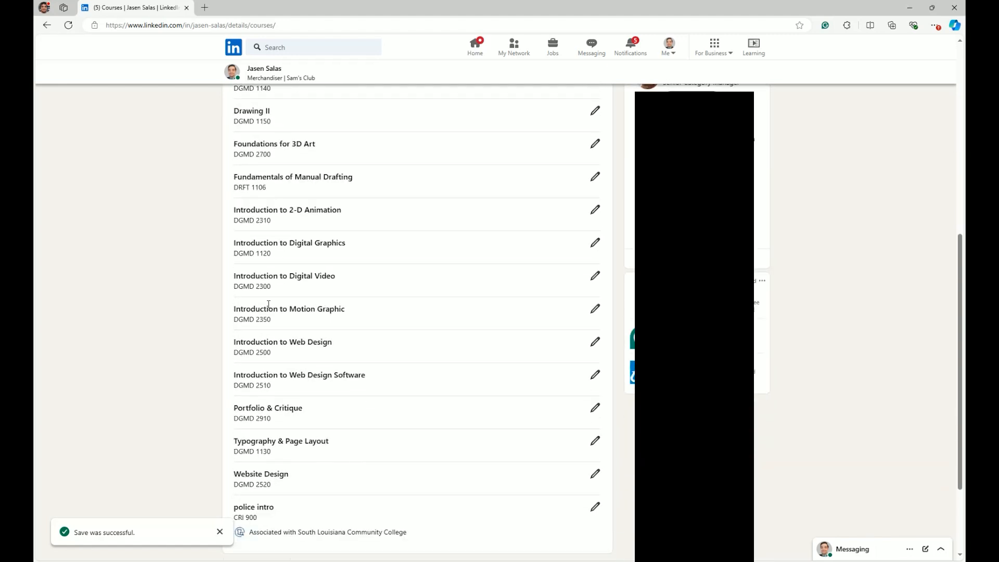
pyautogui.scroll(-1, 258, 424)
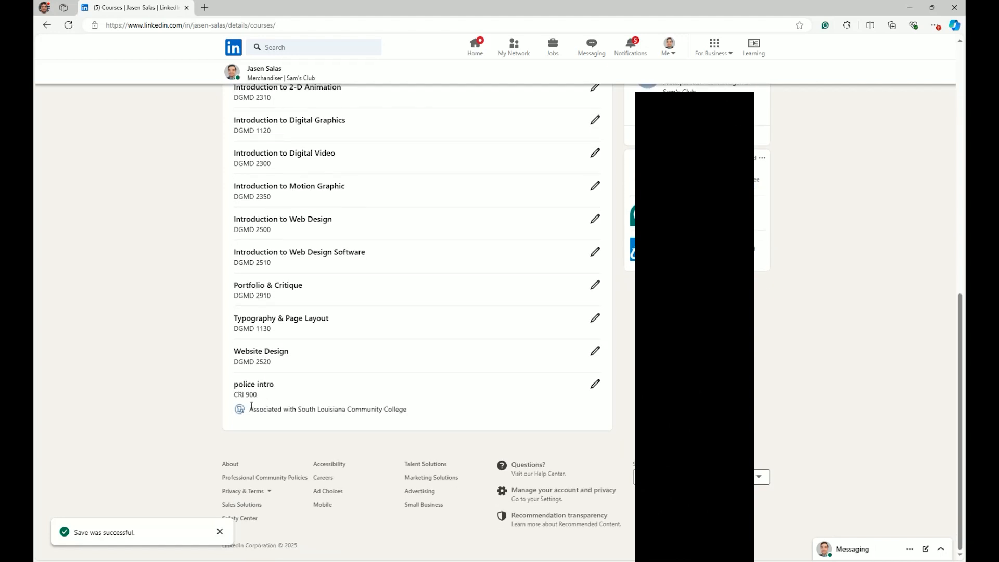
# Delete the police intro course from the Courses list and return to the profile.
pyautogui.click(595, 384)
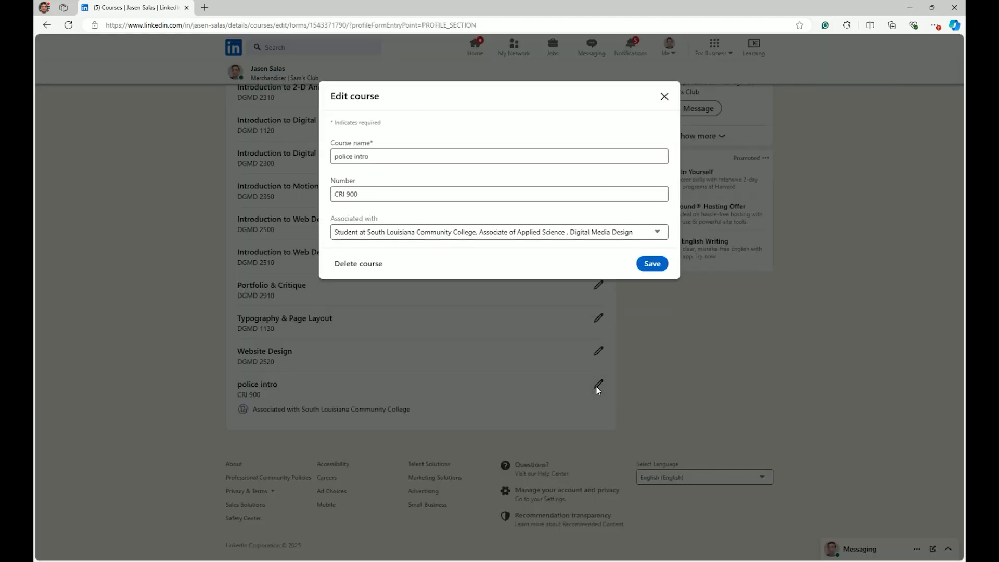
pyautogui.click(383, 157)
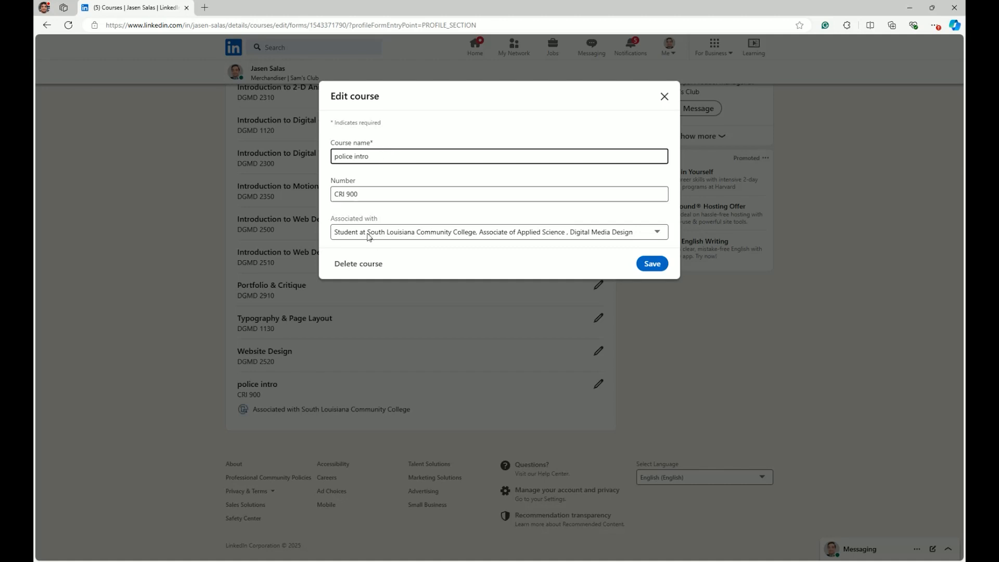
pyautogui.click(357, 265)
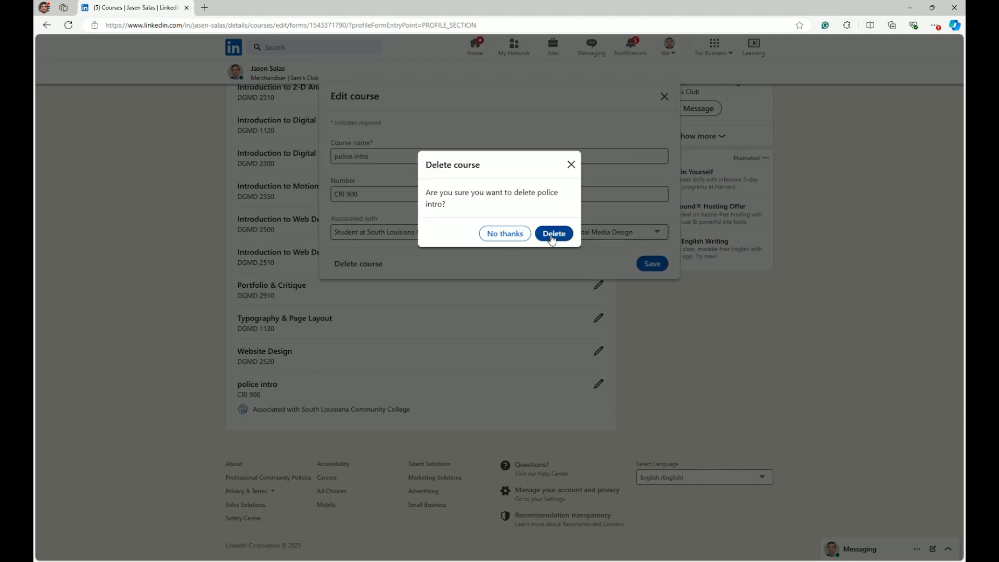
pyautogui.click(551, 236)
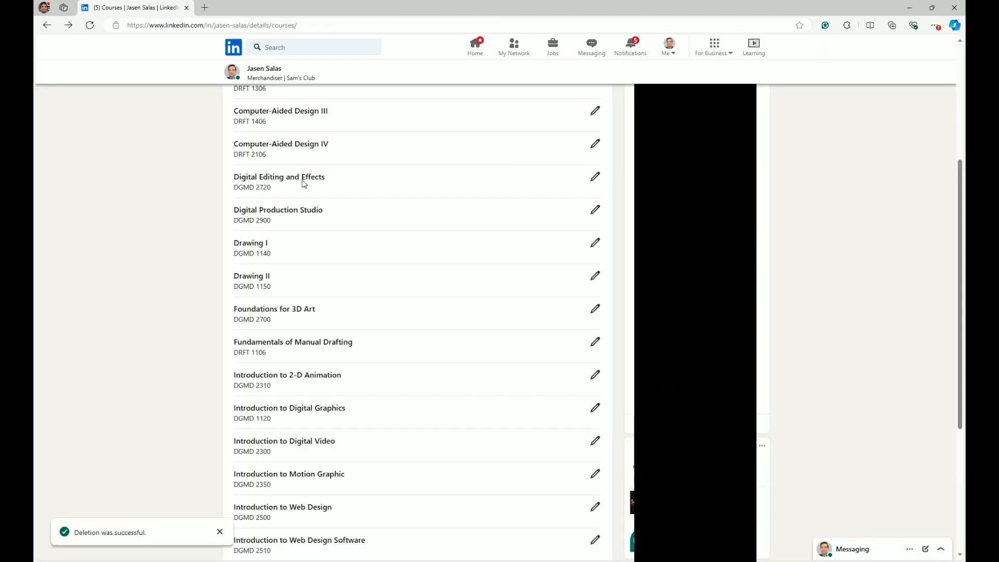
pyautogui.scroll(4, 305, 184)
pyautogui.click(237, 117)
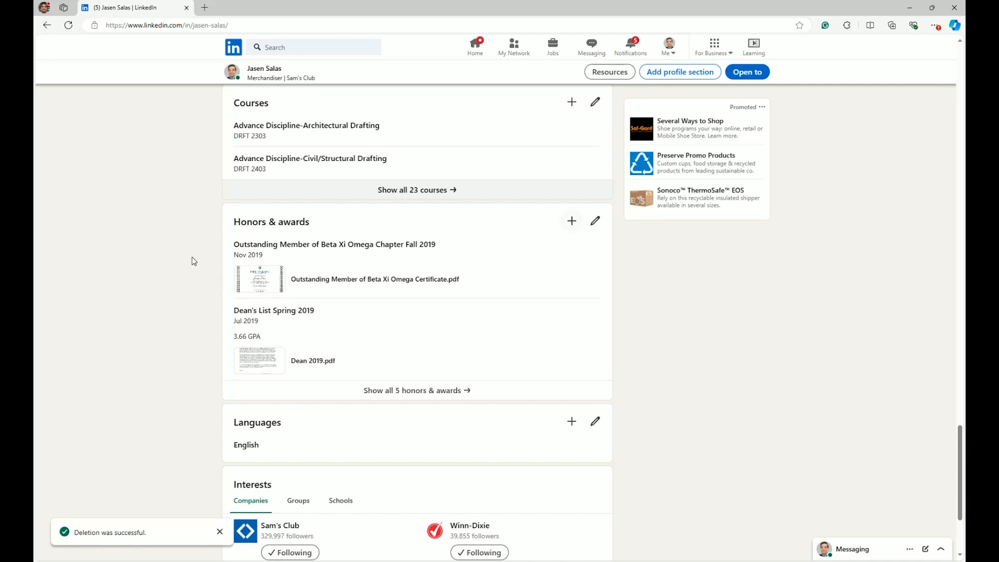
# Open the full list of honors and awards and look through its entries and attached documents.
pyautogui.click(394, 391)
pyautogui.scroll(-1, 259, 199)
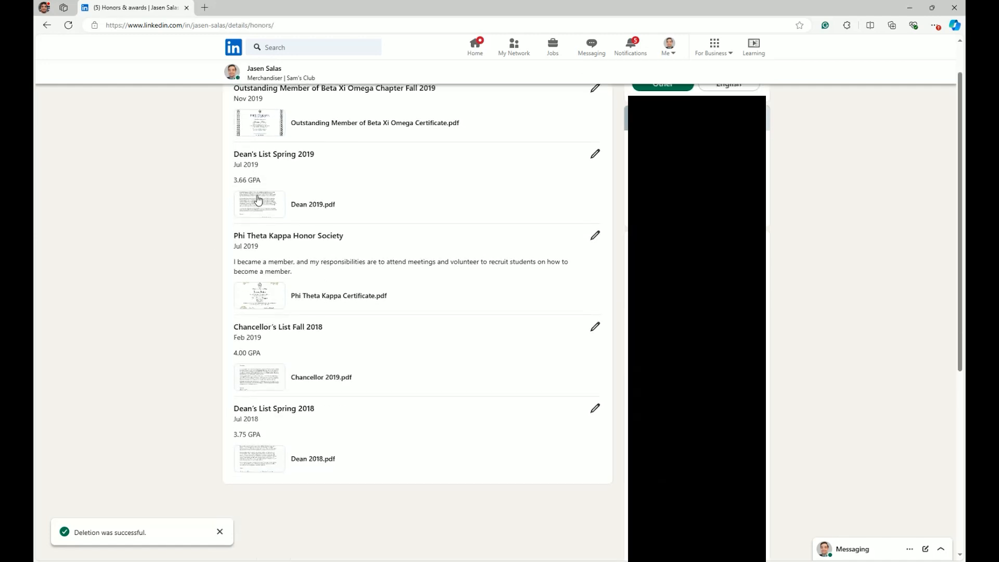
pyautogui.scroll(1, 256, 201)
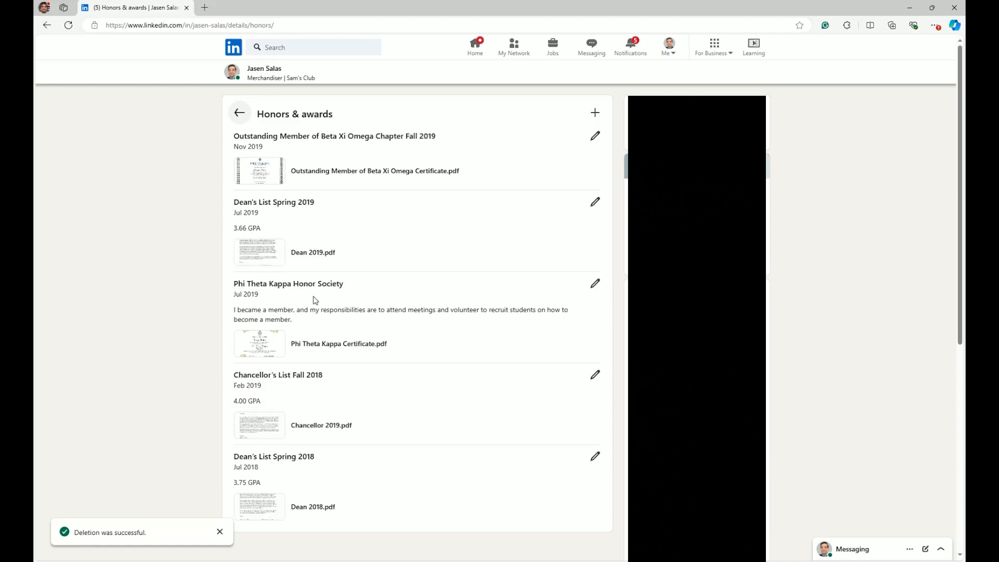
pyautogui.scroll(-2, 294, 313)
pyautogui.scroll(1, 277, 380)
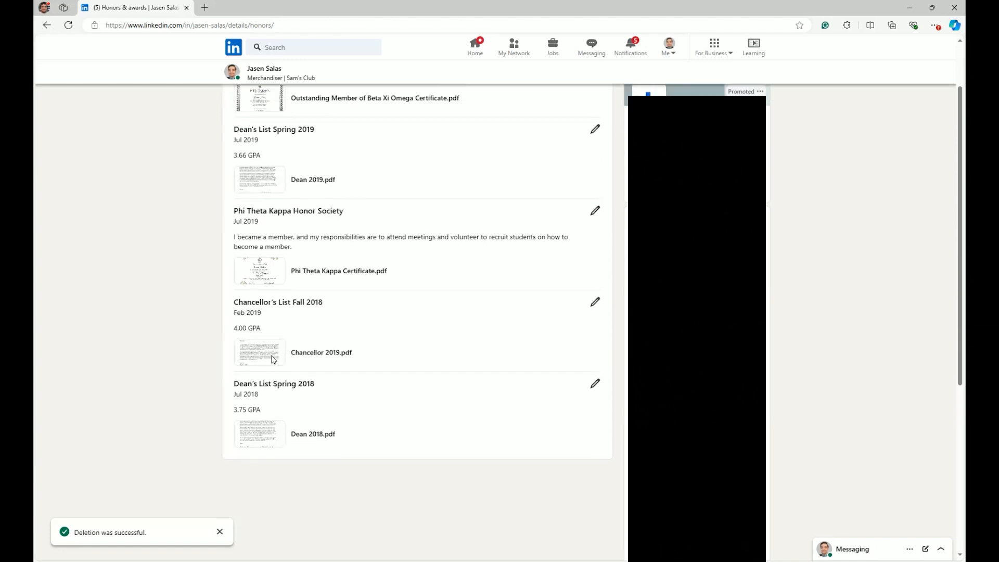
pyautogui.scroll(1, 278, 221)
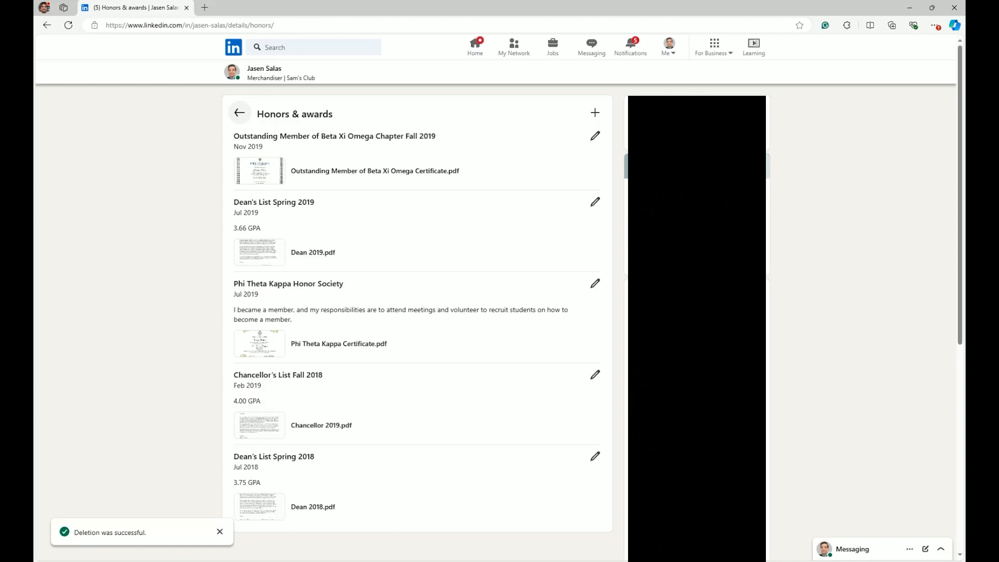
# Start a new honors and awards entry with the title "Associate of the Year".
pyautogui.click(594, 113)
pyautogui.click(367, 157)
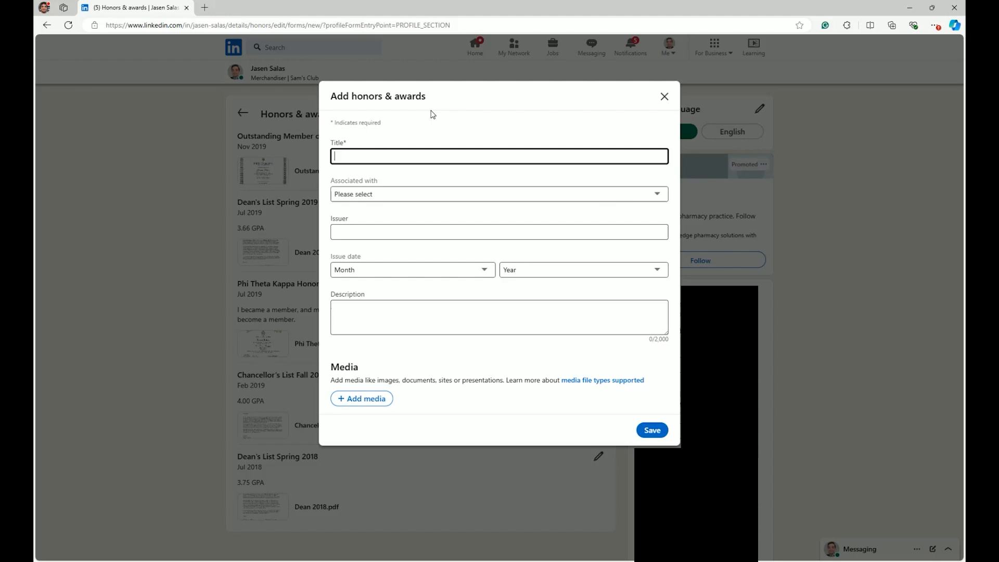
pyautogui.write('Ass')
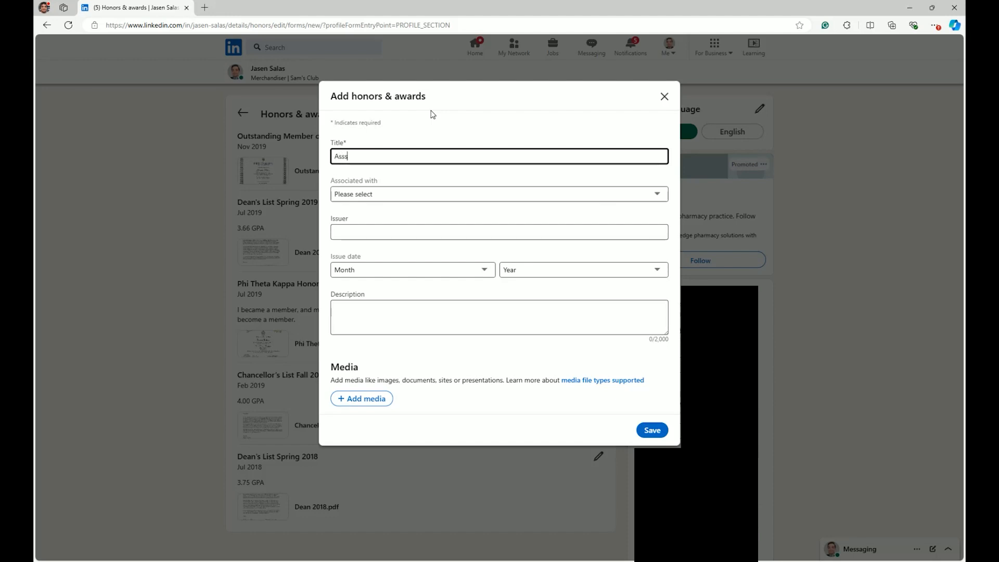
pyautogui.write('socate')
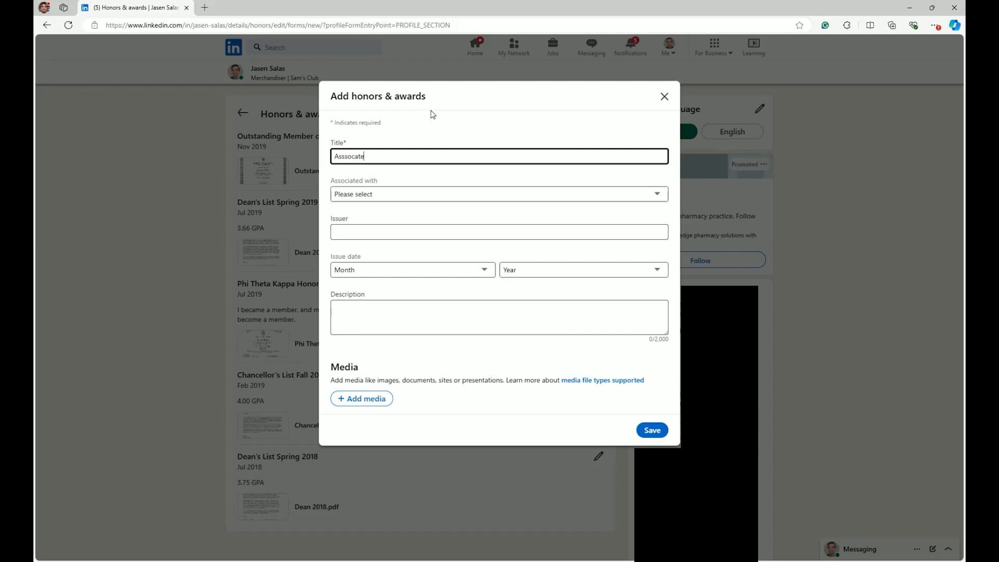
pyautogui.click(357, 157)
pyautogui.click(382, 169)
pyautogui.click(382, 156)
pyautogui.write('of the Year')
pyautogui.click(336, 156)
pyautogui.click(356, 168)
# Associate the award with Merchandiser at Sam's Club and set its issue date to July 2024.
pyautogui.click(375, 198)
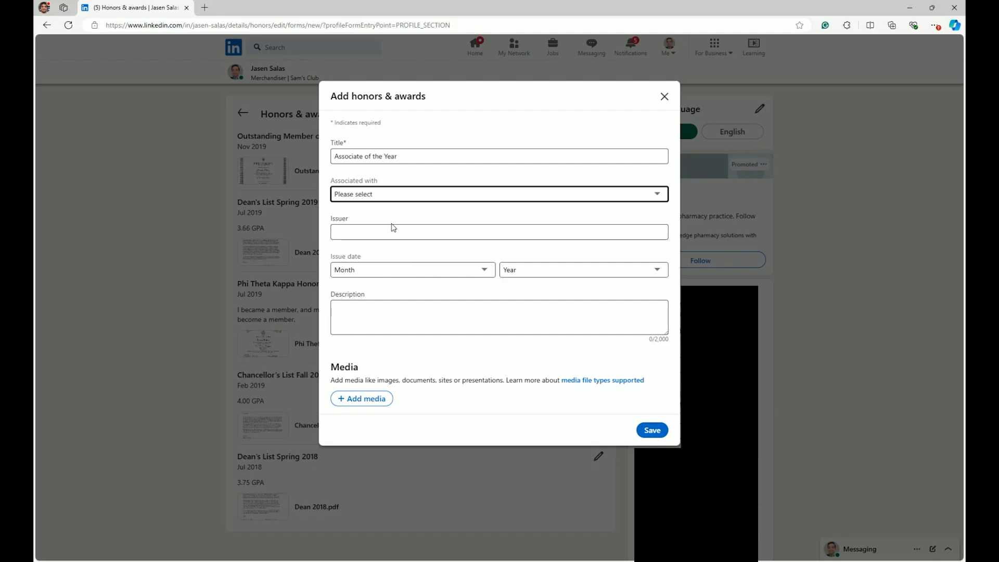
pyautogui.press('Down')
pyautogui.click(376, 232)
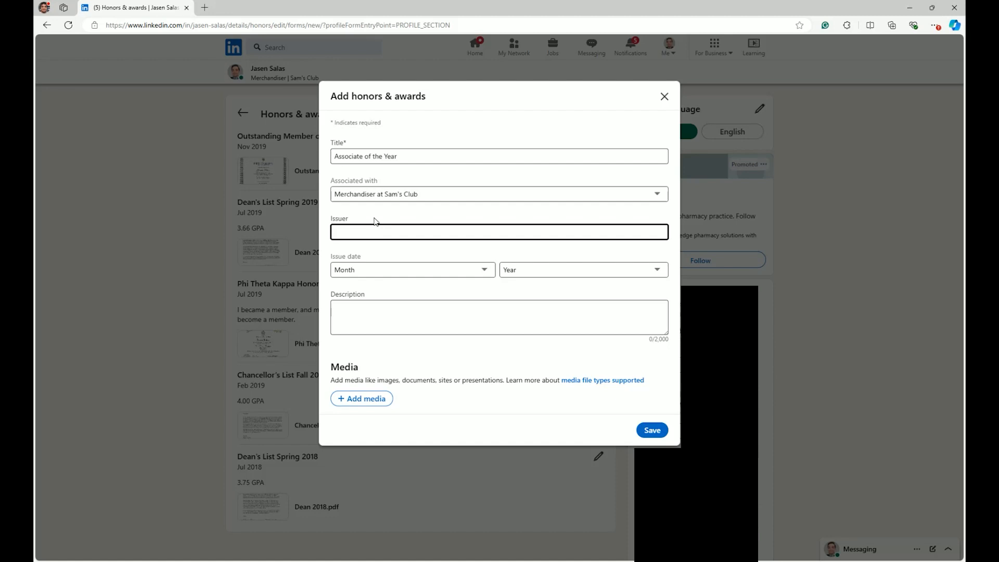
pyautogui.click(350, 274)
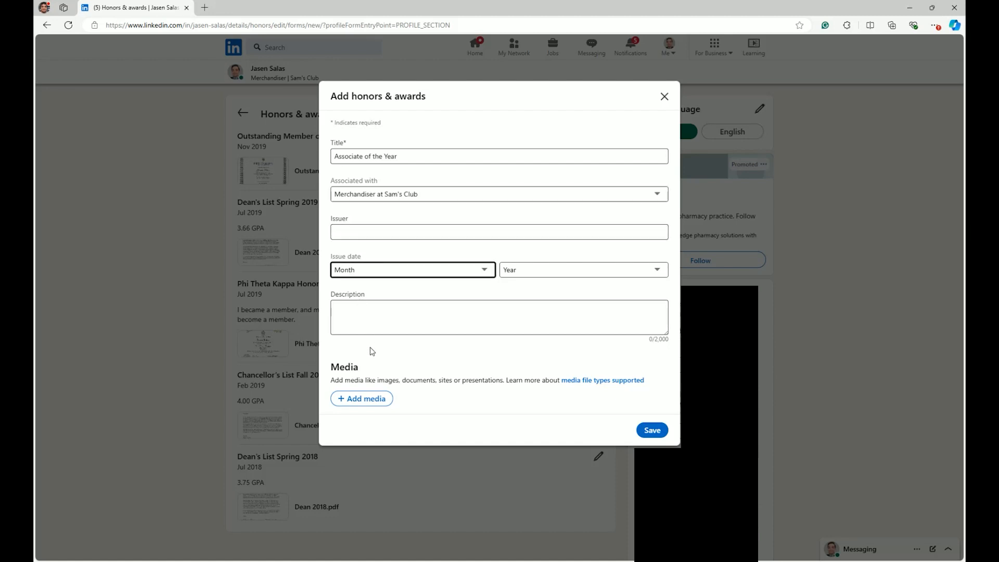
pyautogui.click(369, 375)
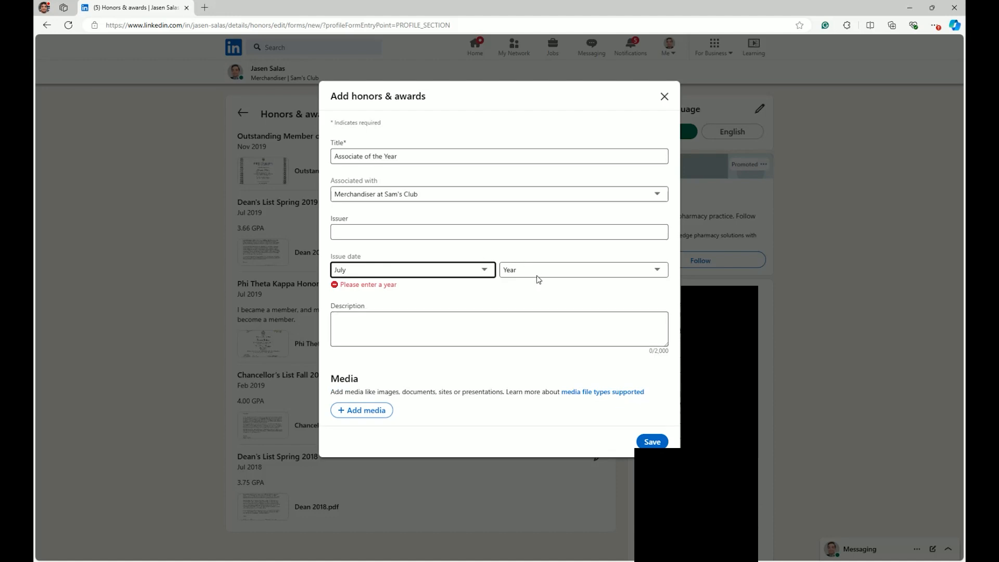
pyautogui.press('Tab')
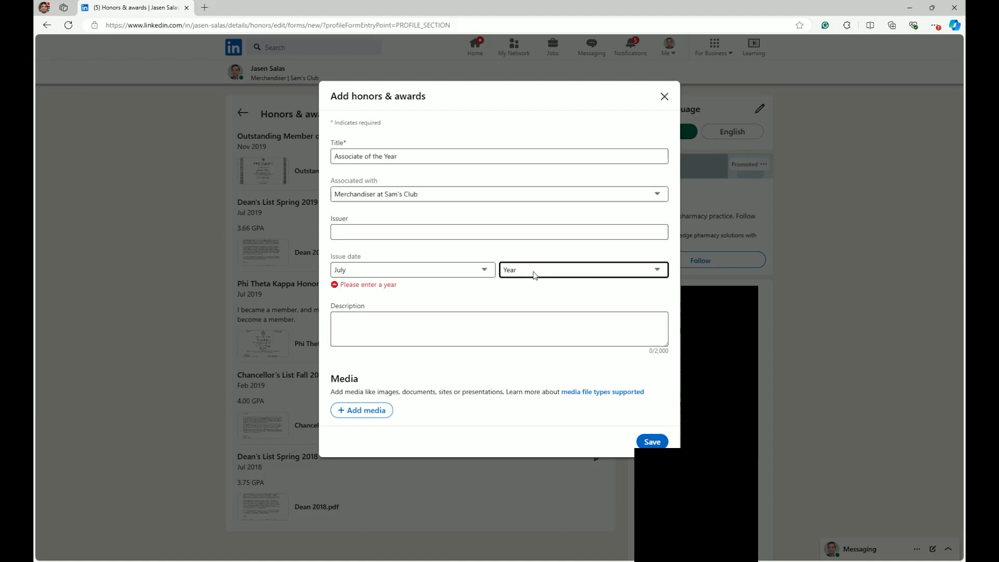
pyautogui.click(523, 311)
# Check the options for adding media to the award without attaching any, then save the entry.
pyautogui.click(355, 323)
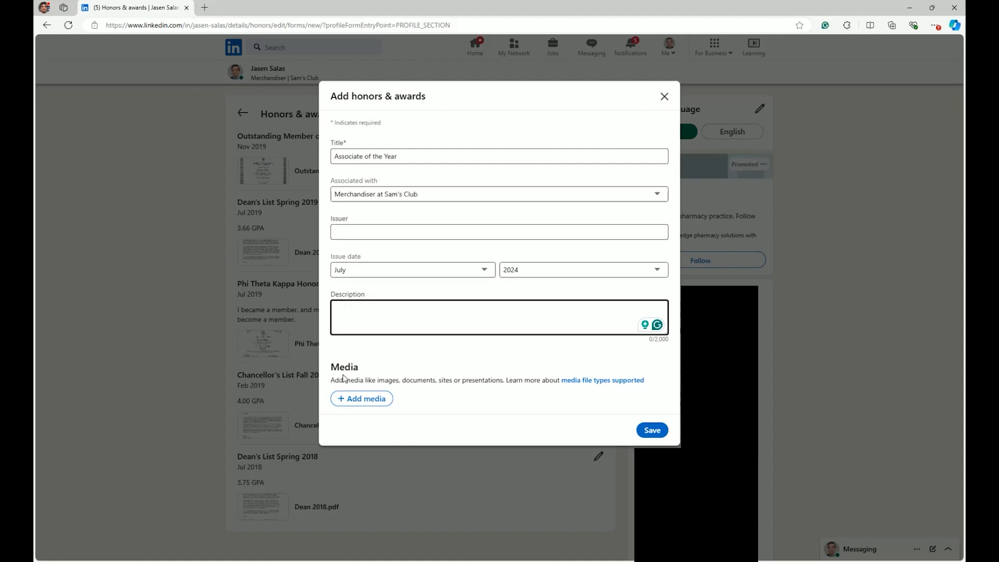
pyautogui.click(352, 399)
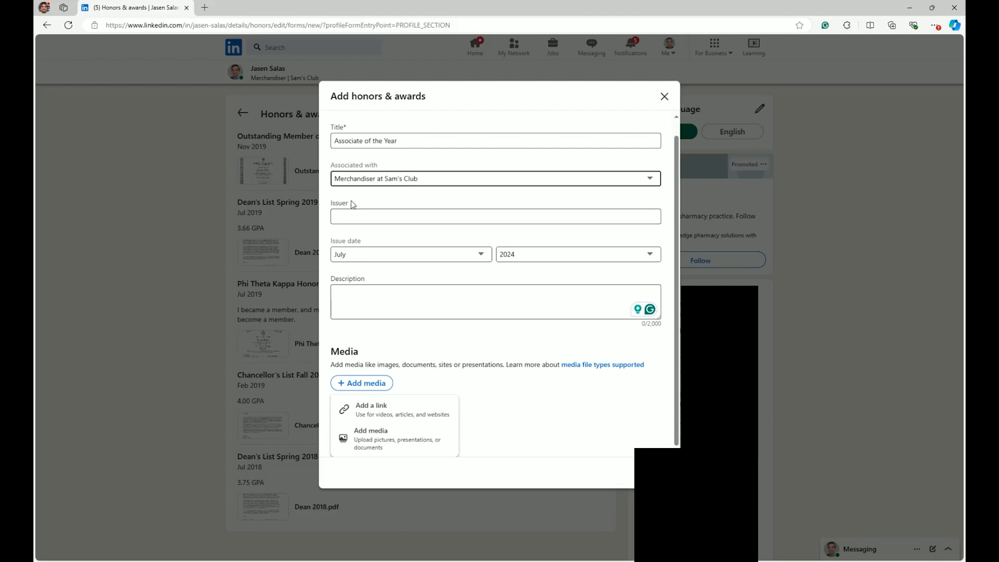
pyautogui.click(359, 216)
pyautogui.click(583, 417)
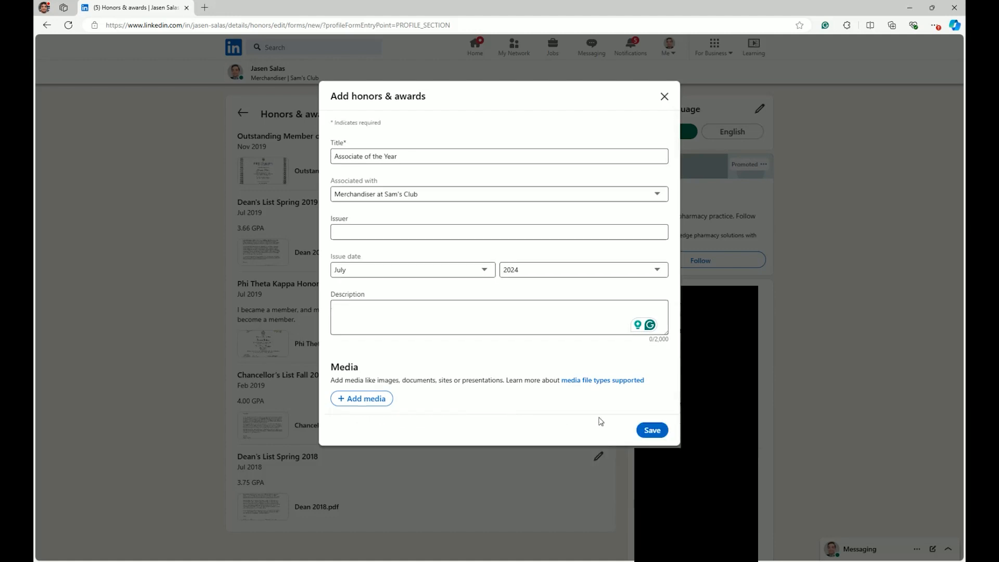
pyautogui.click(652, 432)
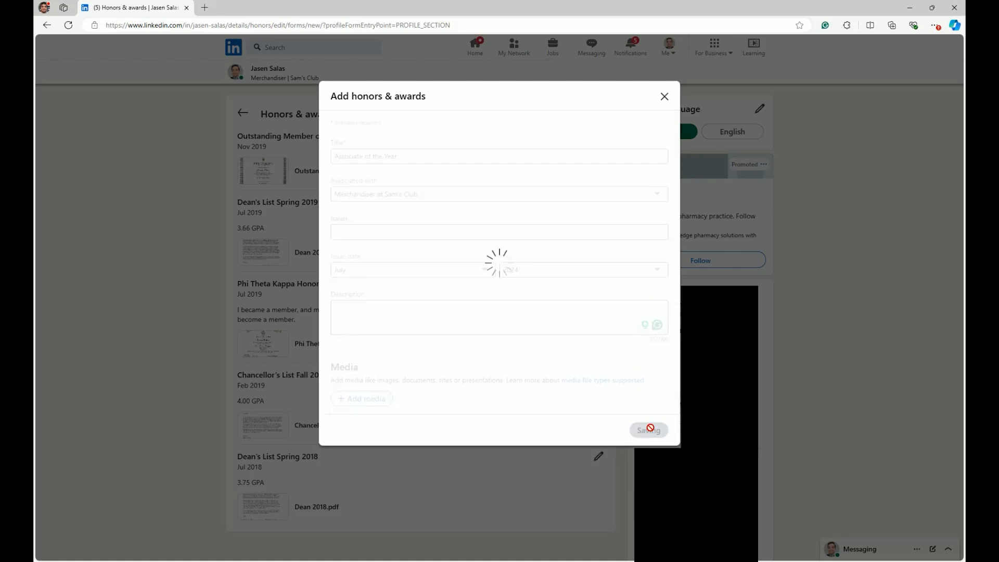
pyautogui.click(665, 96)
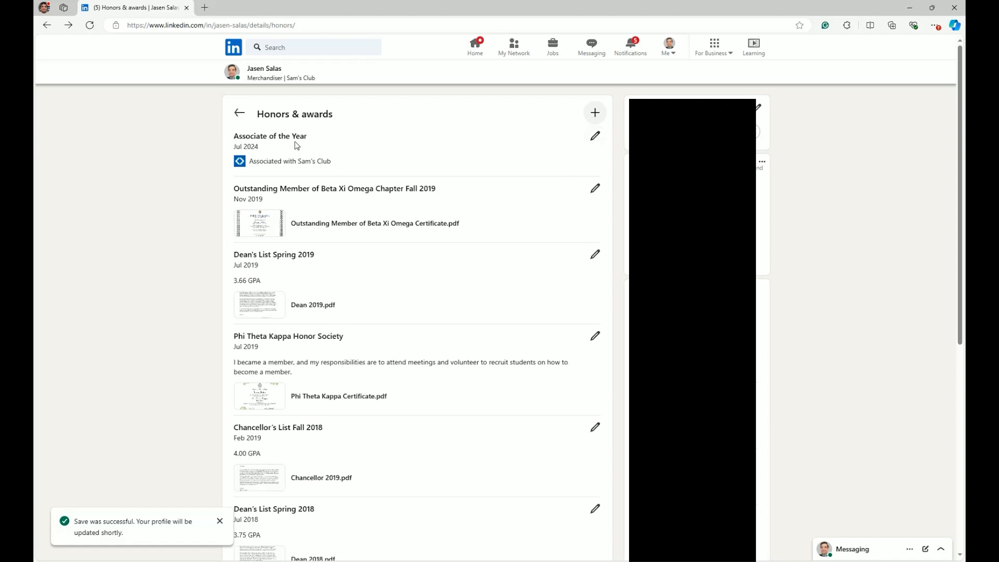
# Delete the Associate of the Year award and return to the profile.
pyautogui.click(593, 138)
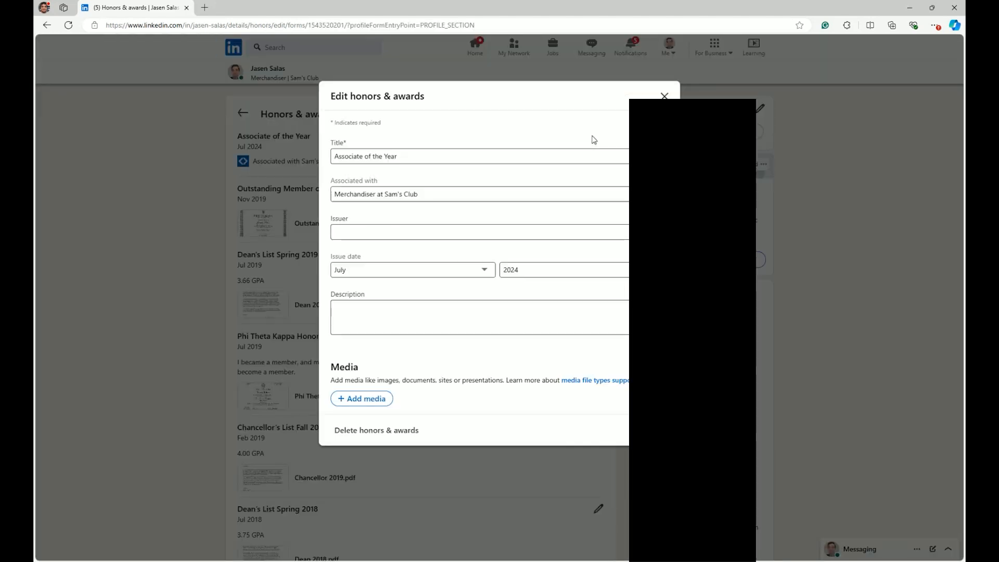
pyautogui.click(390, 430)
pyautogui.click(553, 233)
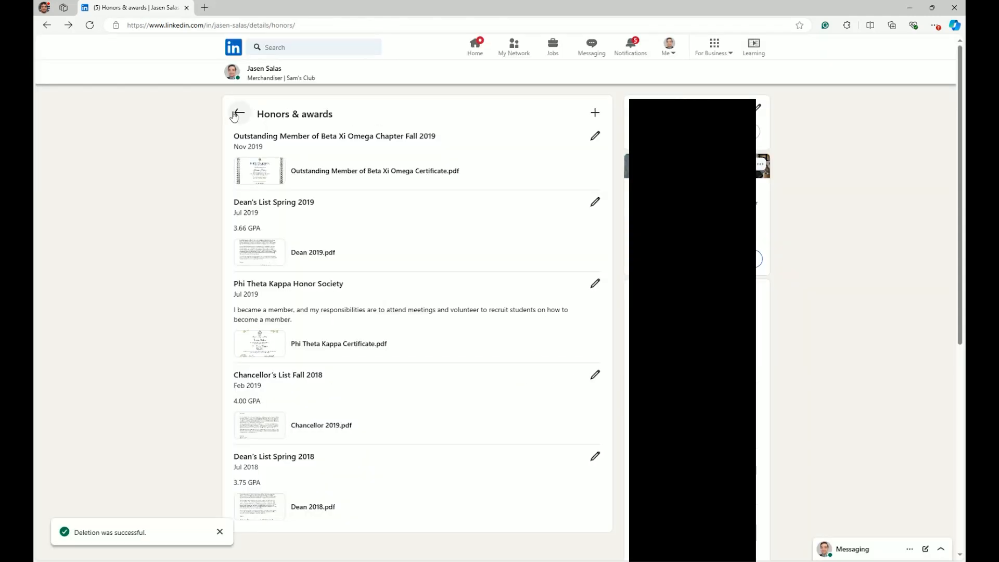
pyautogui.click(237, 113)
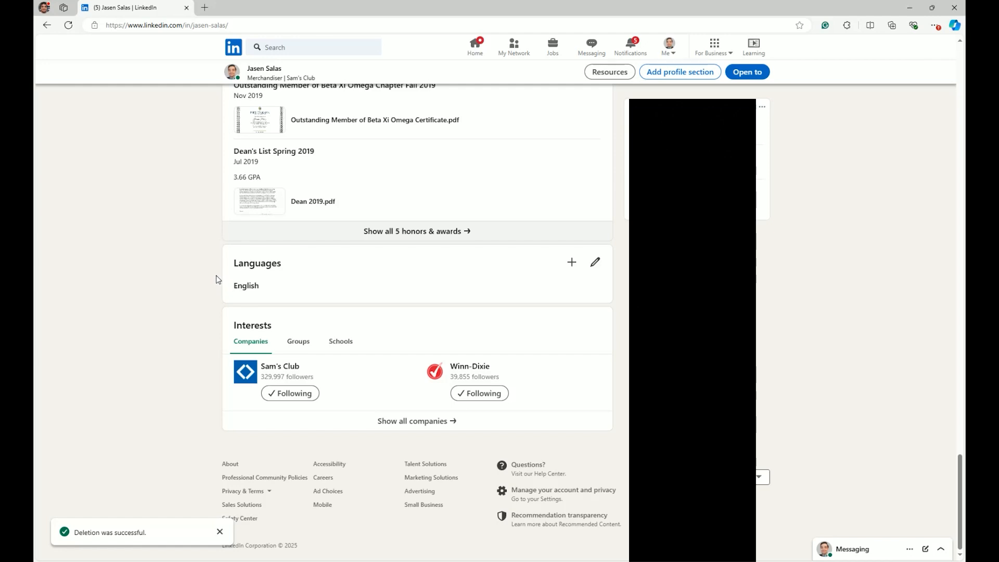
# Add French to the Languages section with Professional working proficiency and save it.
pyautogui.click(571, 263)
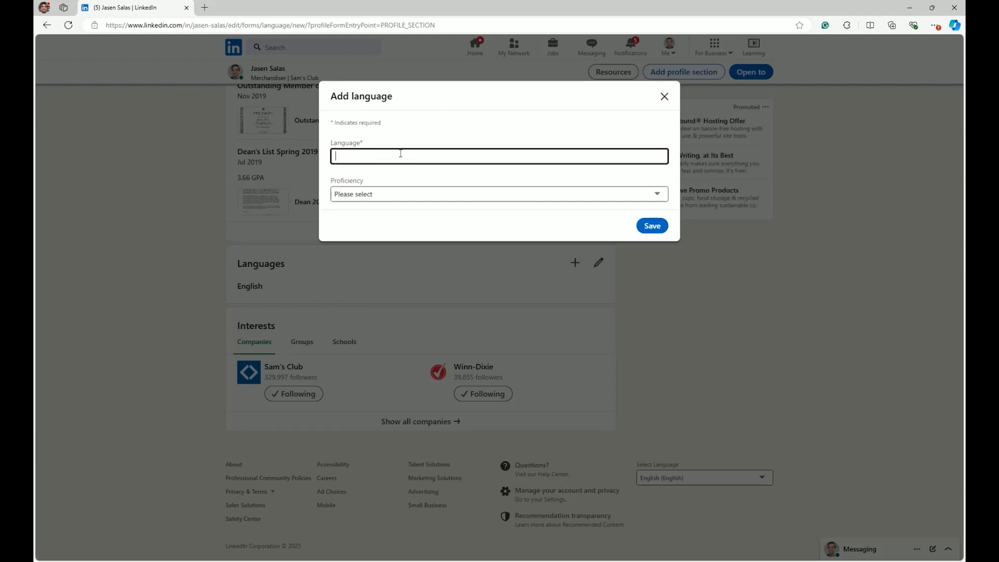
pyautogui.write('F')
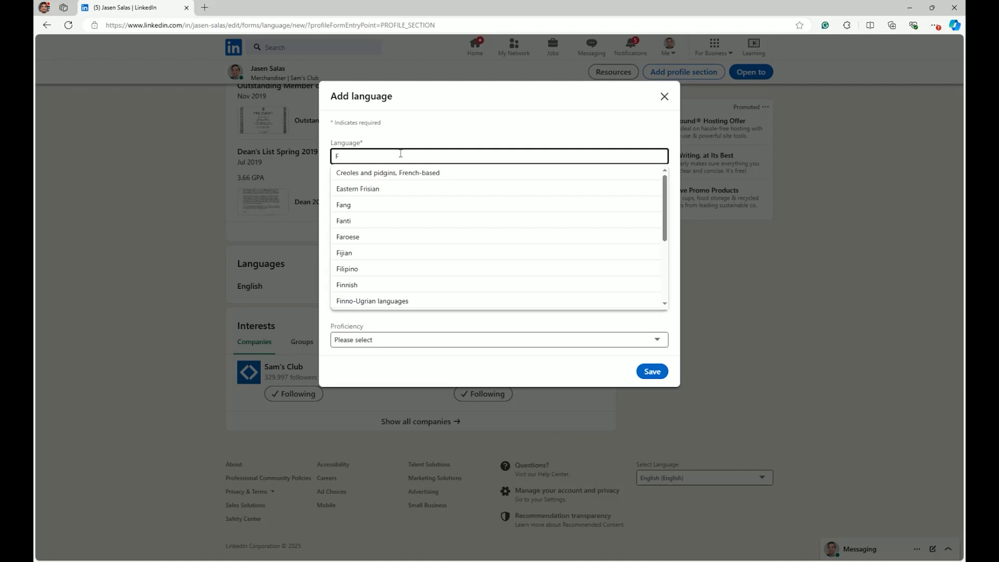
pyautogui.scroll(-2, 405, 229)
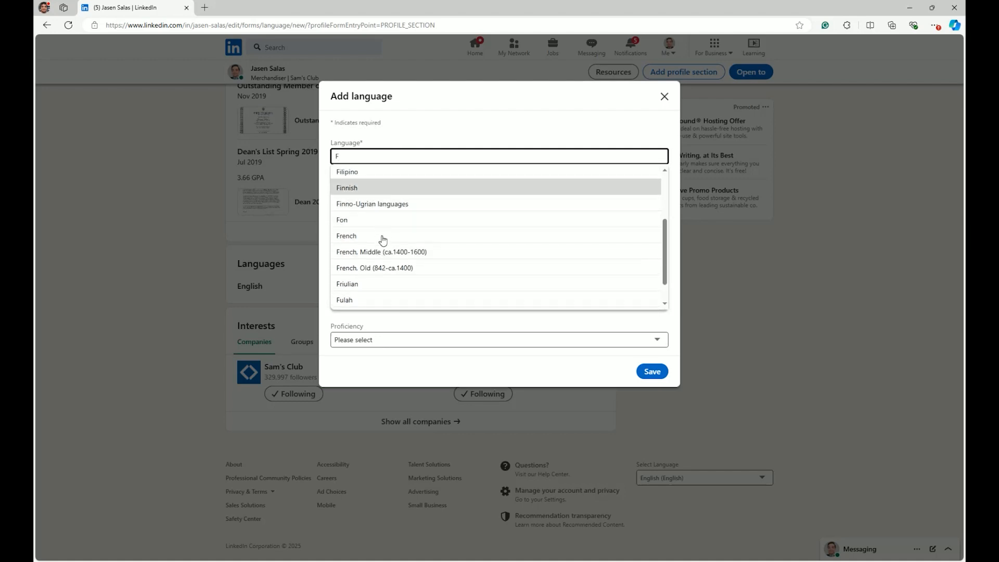
pyautogui.click(346, 241)
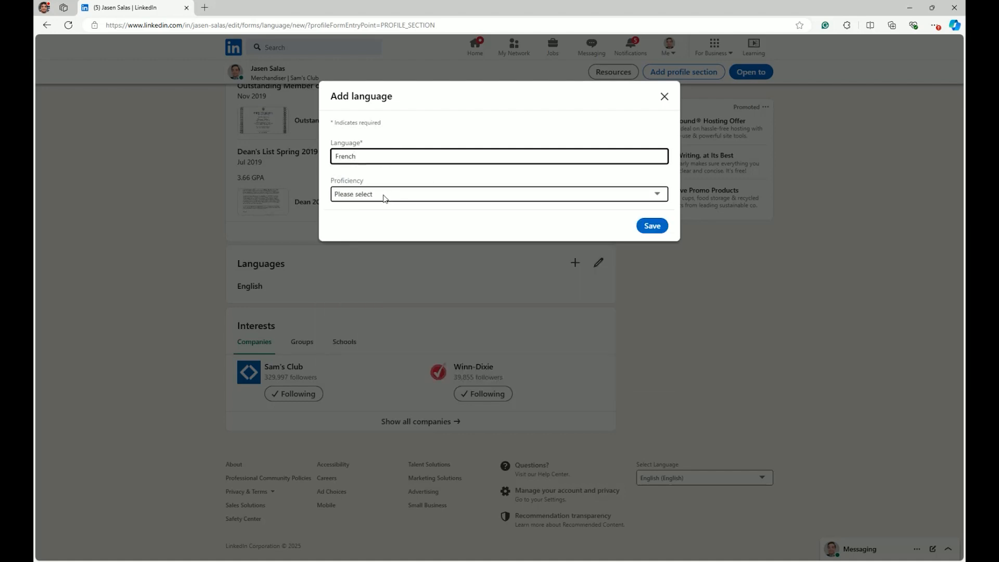
pyautogui.press('Tab')
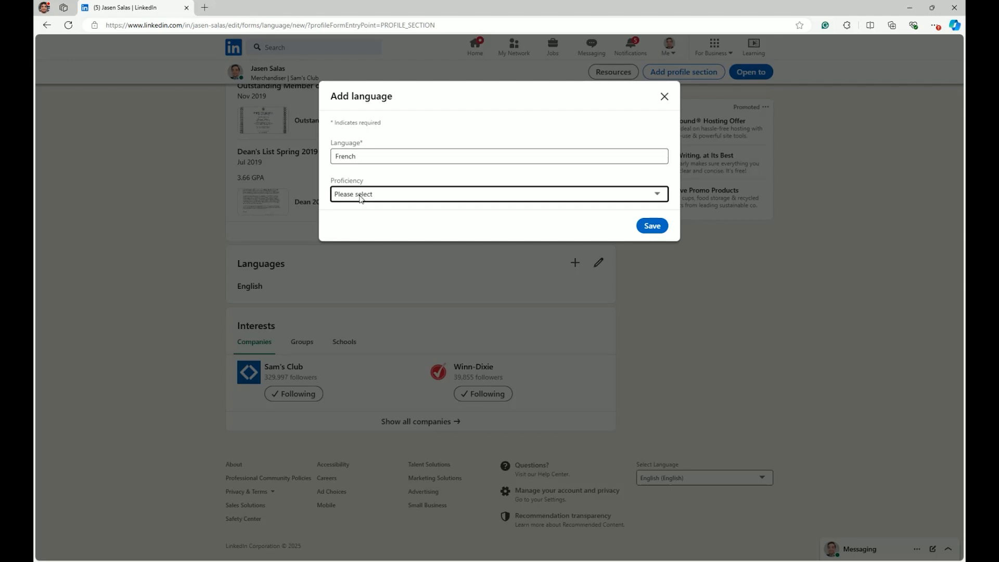
pyautogui.click(386, 252)
pyautogui.click(648, 227)
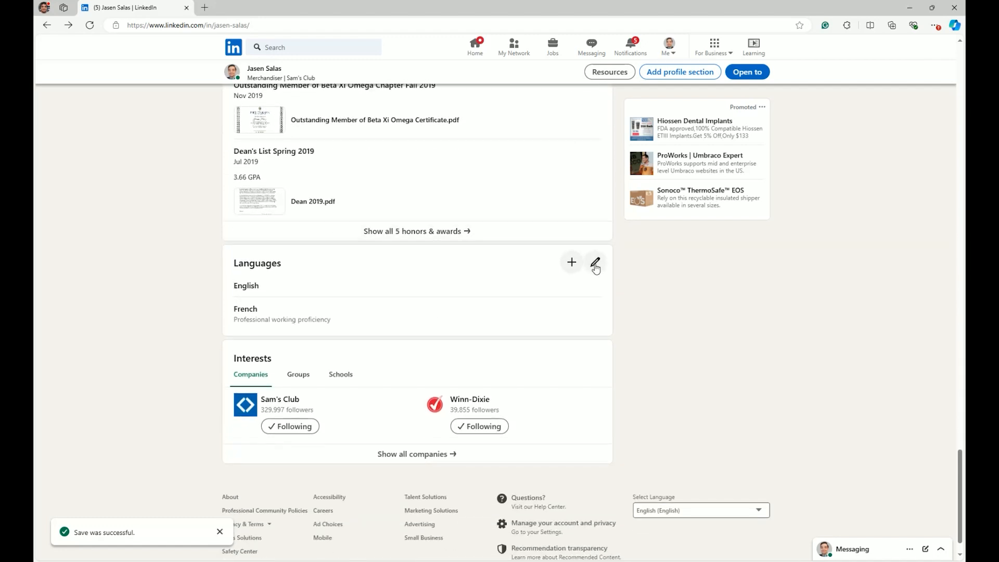
# Open the Languages list for editing and delete the French entry.
pyautogui.click(596, 268)
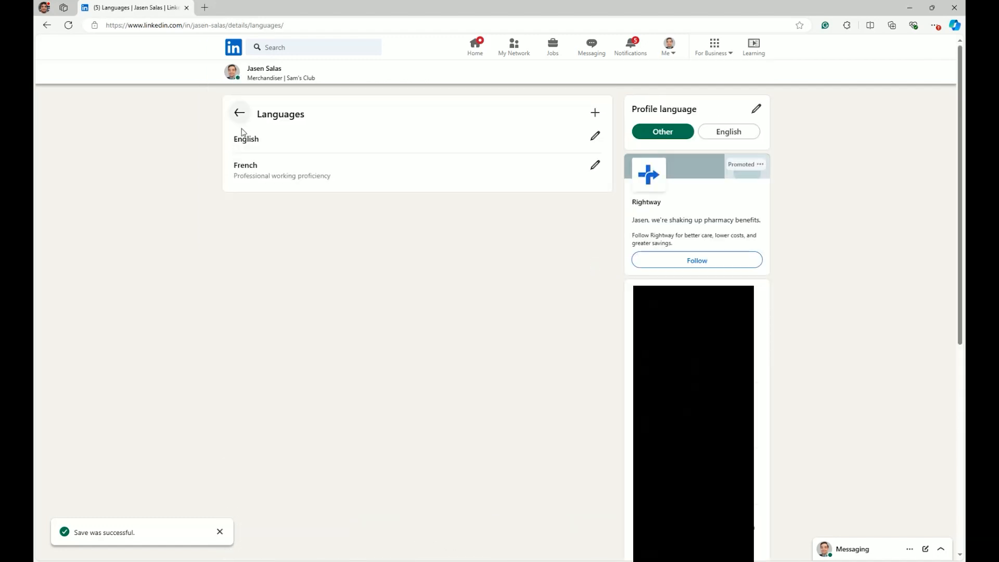
pyautogui.click(595, 166)
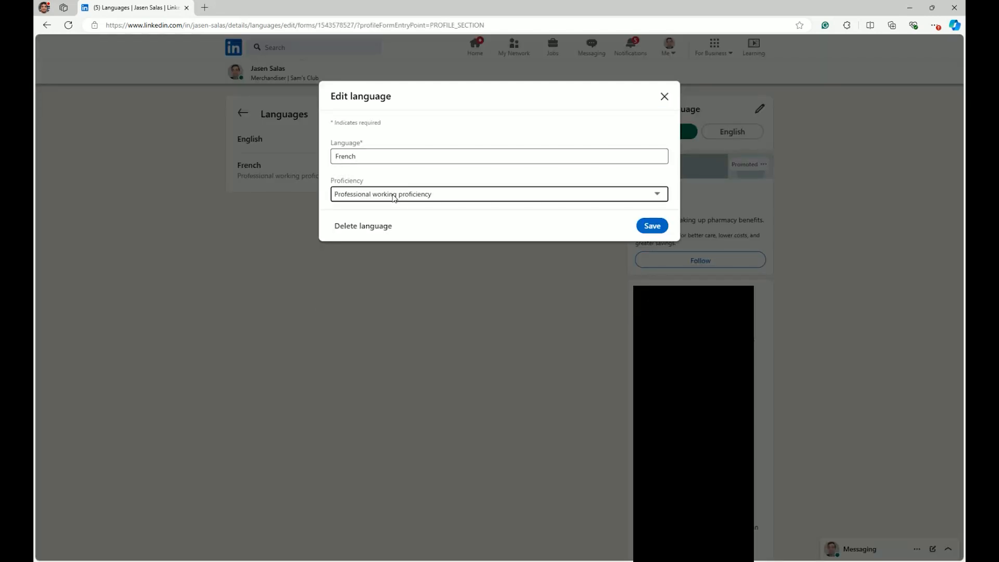
pyautogui.click(361, 227)
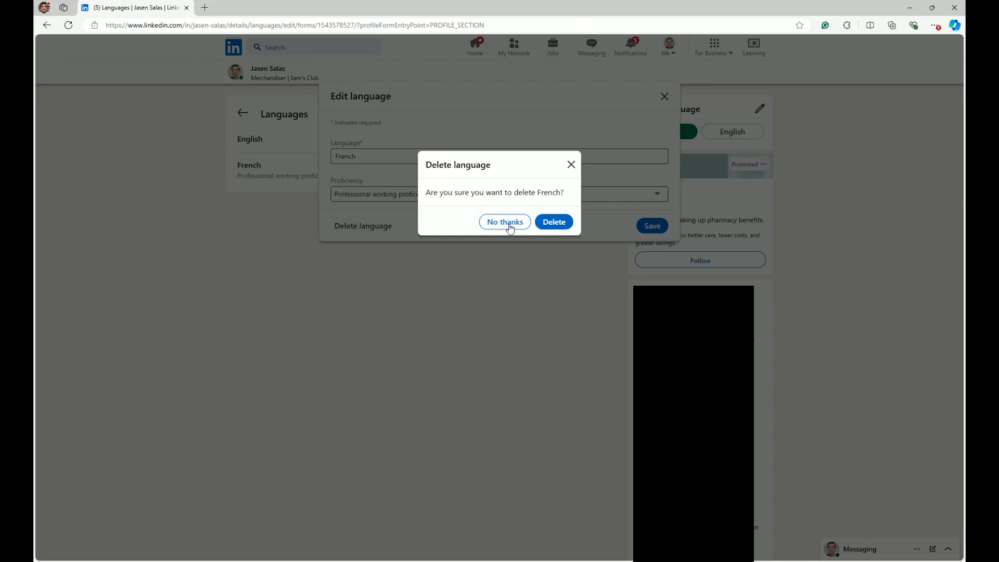
pyautogui.click(554, 224)
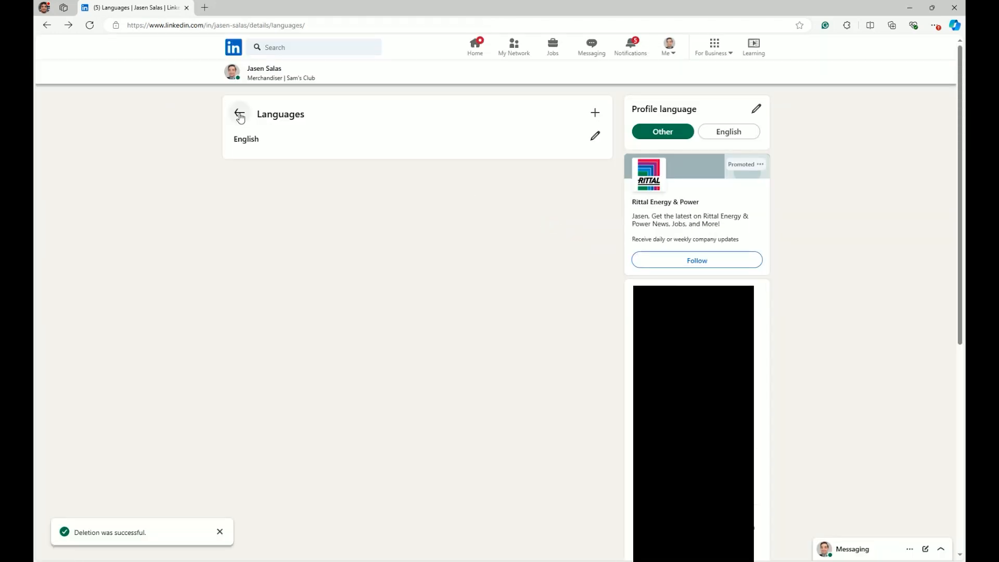
# Return from the Languages list to the main profile page and dismiss the deletion notification.
pyautogui.click(240, 115)
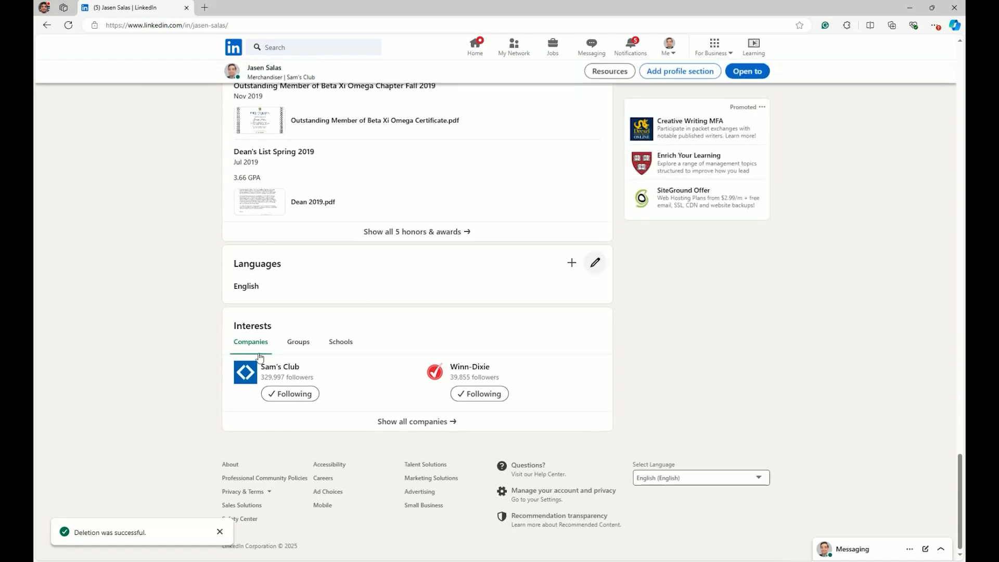
pyautogui.scroll(3, 370, 304)
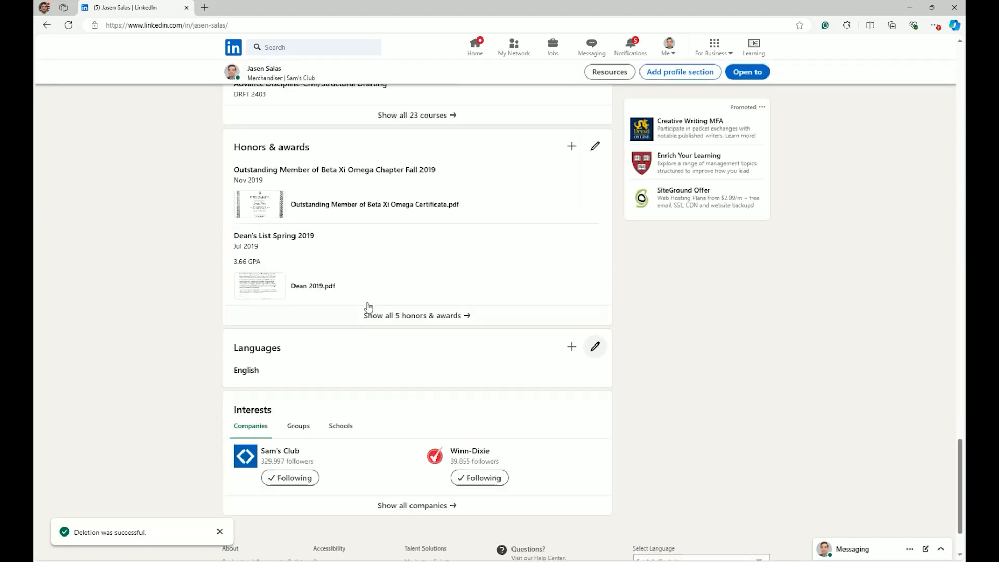
pyautogui.click(219, 531)
pyautogui.scroll(4, 245, 332)
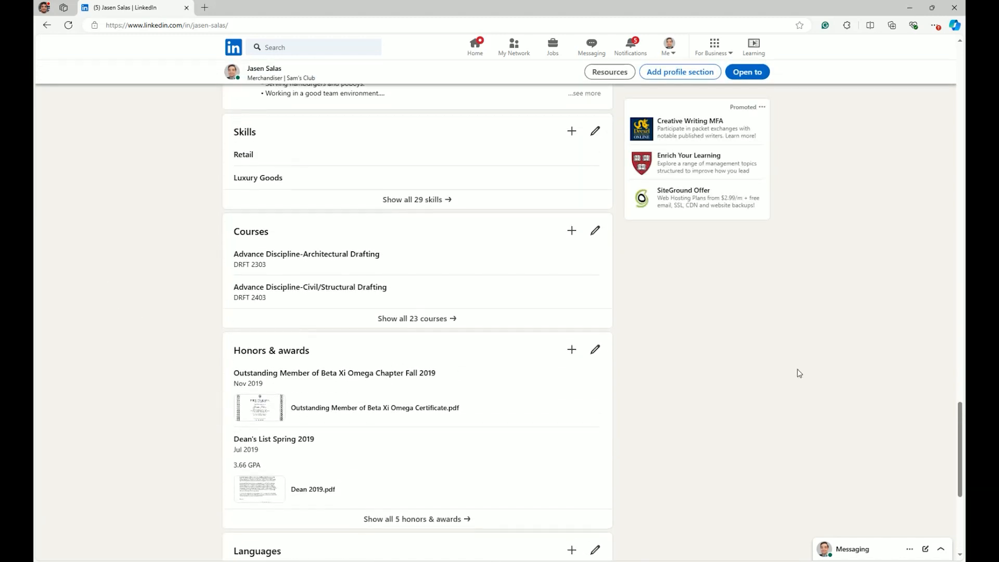
pyautogui.moveTo(960, 409); pyautogui.dragTo(935, 50)
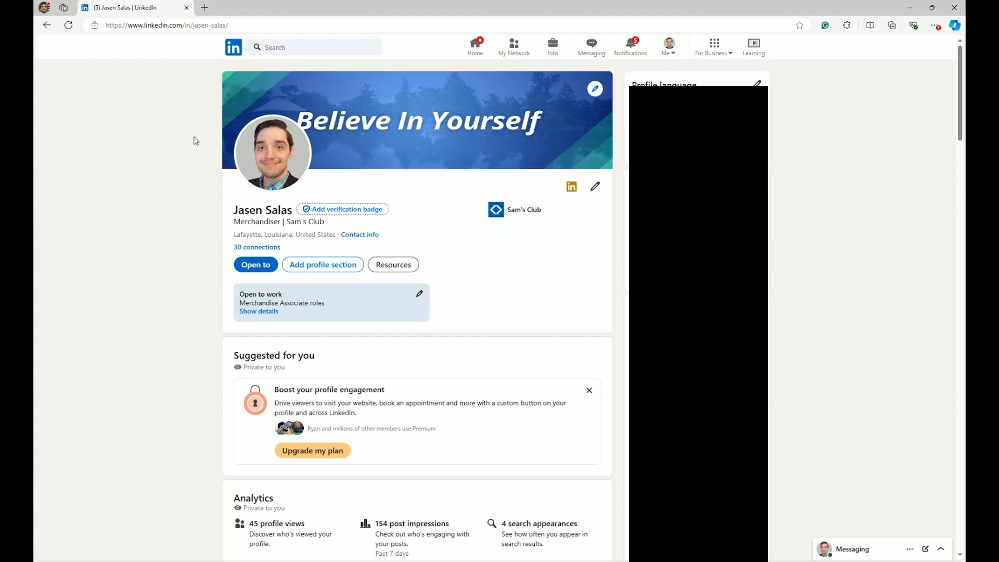
# Review the finished profile from its introduction through the Analytics, About, Activity, Experience and Education sections.
pyautogui.scroll(-1, 184, 159)
pyautogui.scroll(1, 182, 161)
pyautogui.scroll(-1, 199, 260)
pyautogui.scroll(1, 198, 258)
pyautogui.scroll(-6, 186, 223)
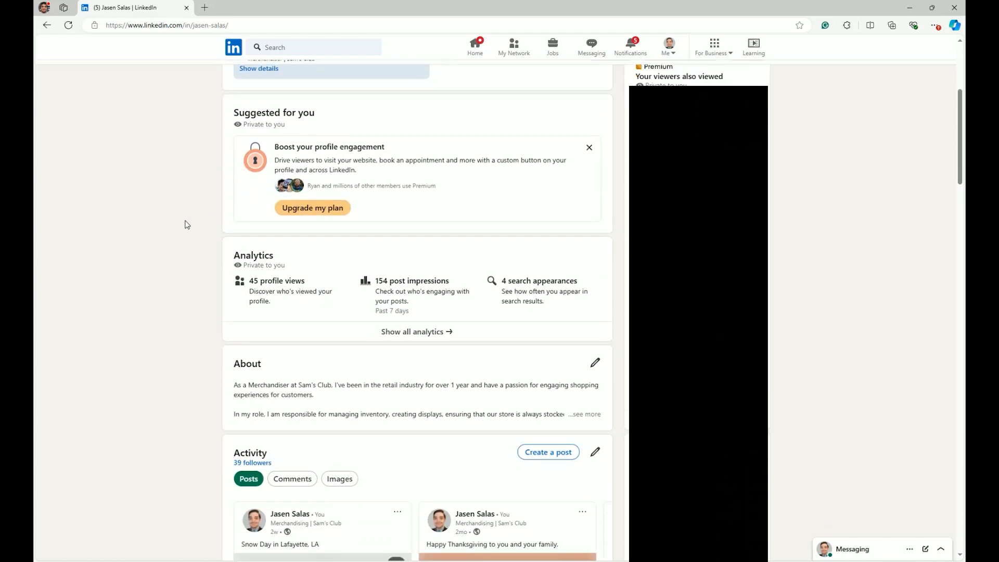
pyautogui.scroll(-1, 519, 312)
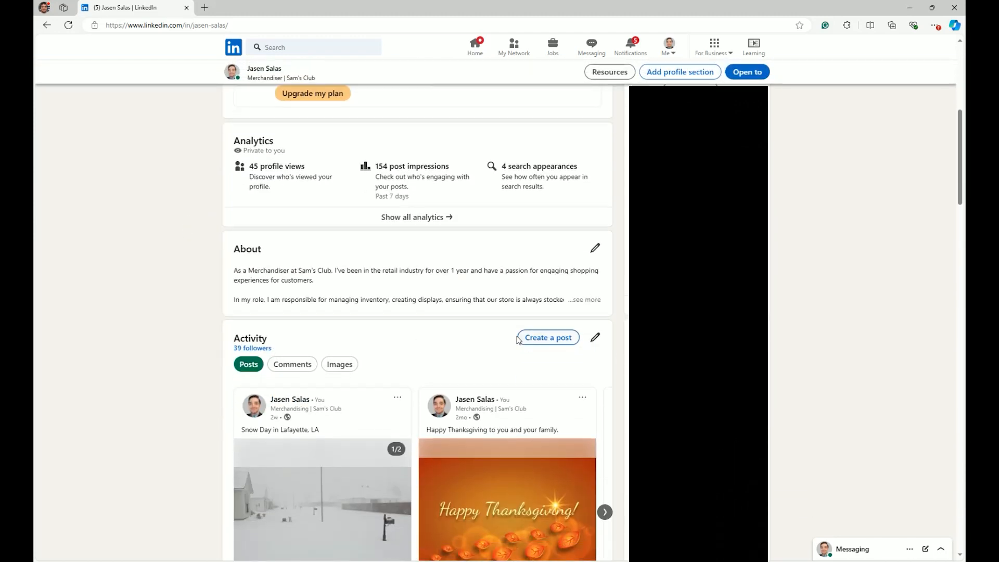
pyautogui.scroll(-1, 489, 396)
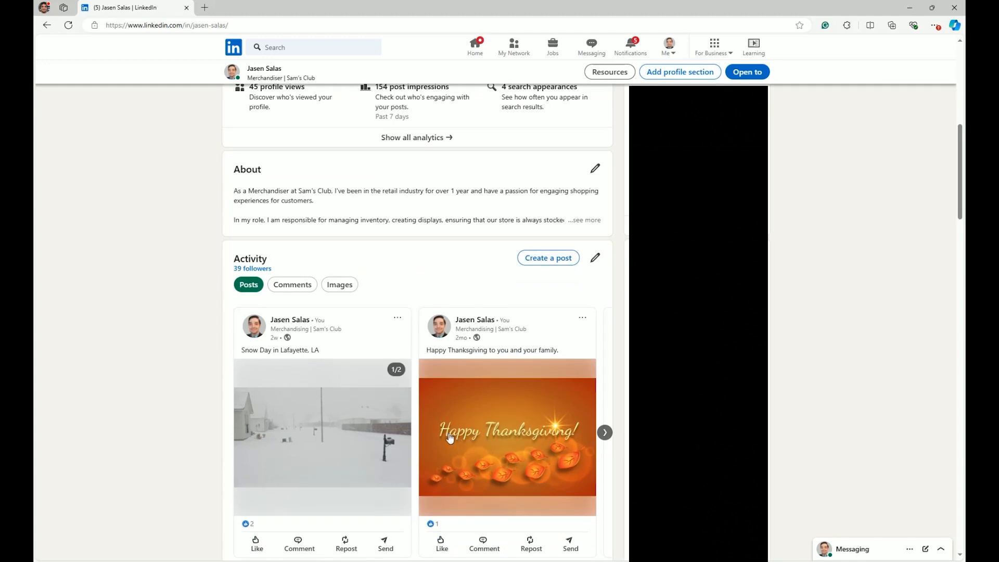
pyautogui.scroll(-1, 364, 422)
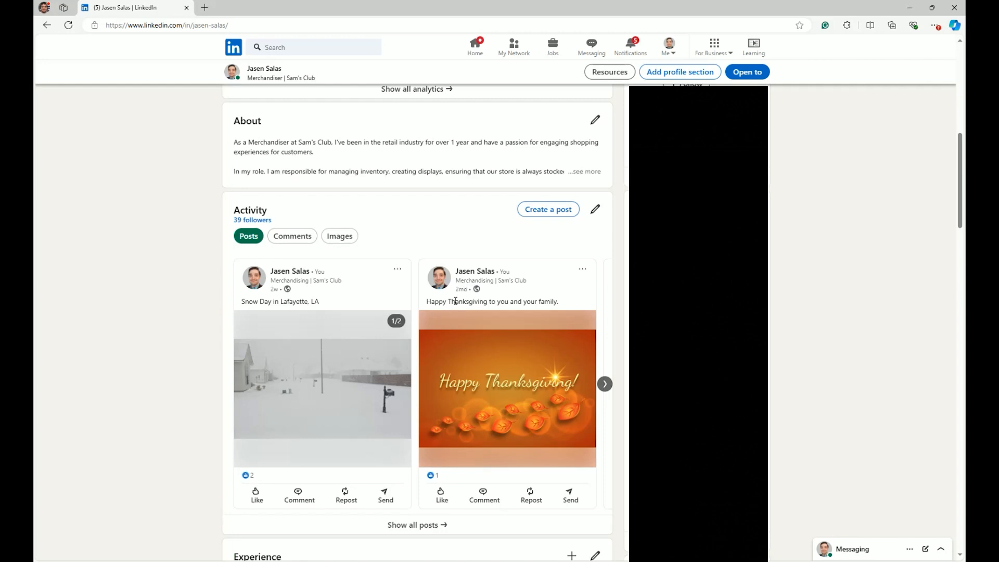
pyautogui.scroll(1, 477, 308)
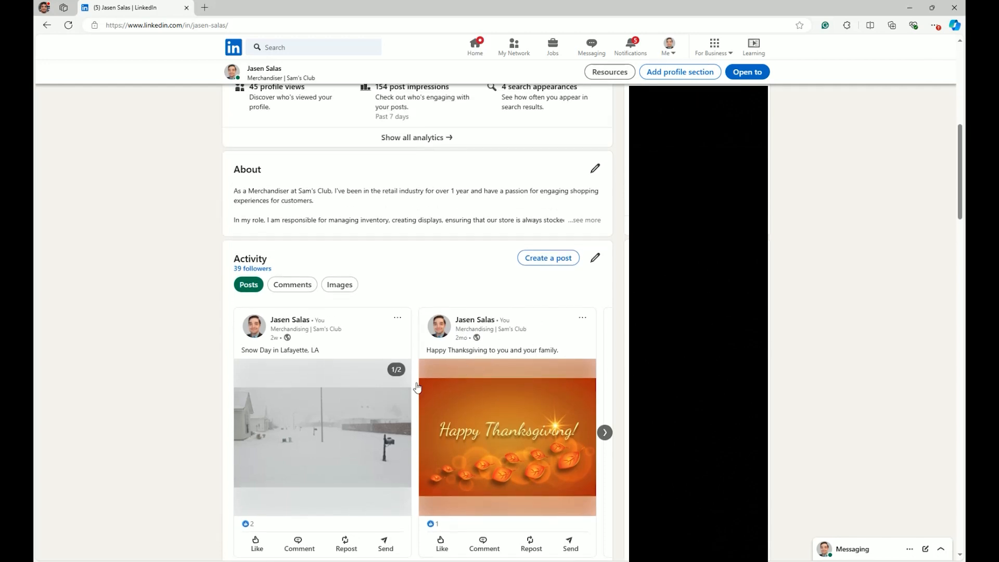
pyautogui.scroll(9, 416, 384)
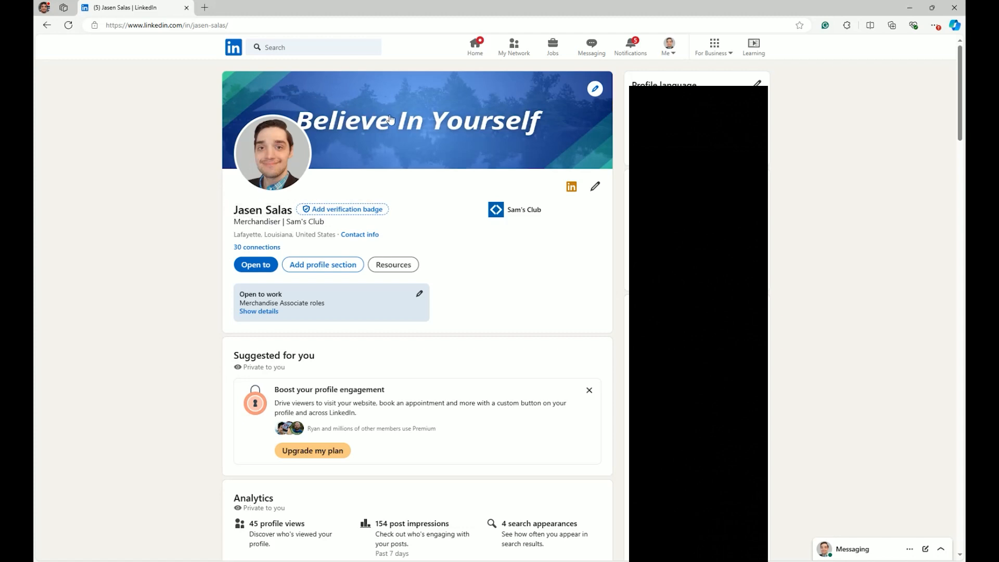
pyautogui.moveTo(960, 93); pyautogui.dragTo(962, 267)
pyautogui.scroll(-3, 962, 266)
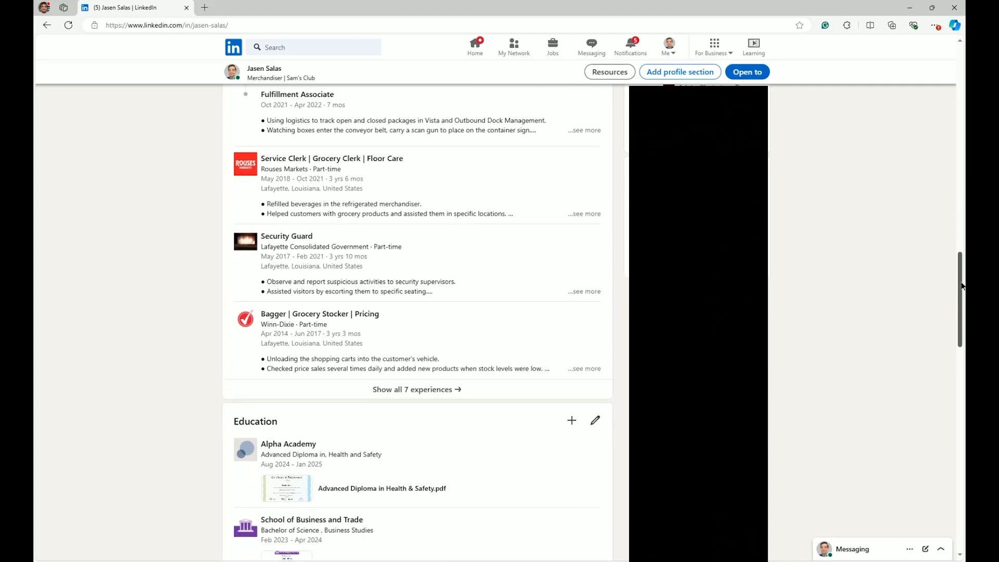
pyautogui.scroll(5, 963, 275)
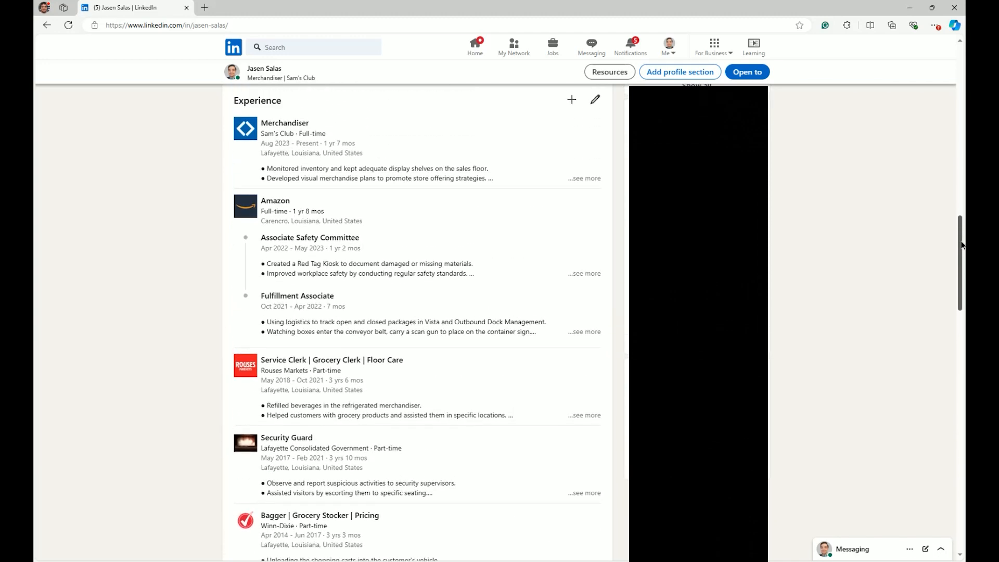
pyautogui.scroll(2, 963, 240)
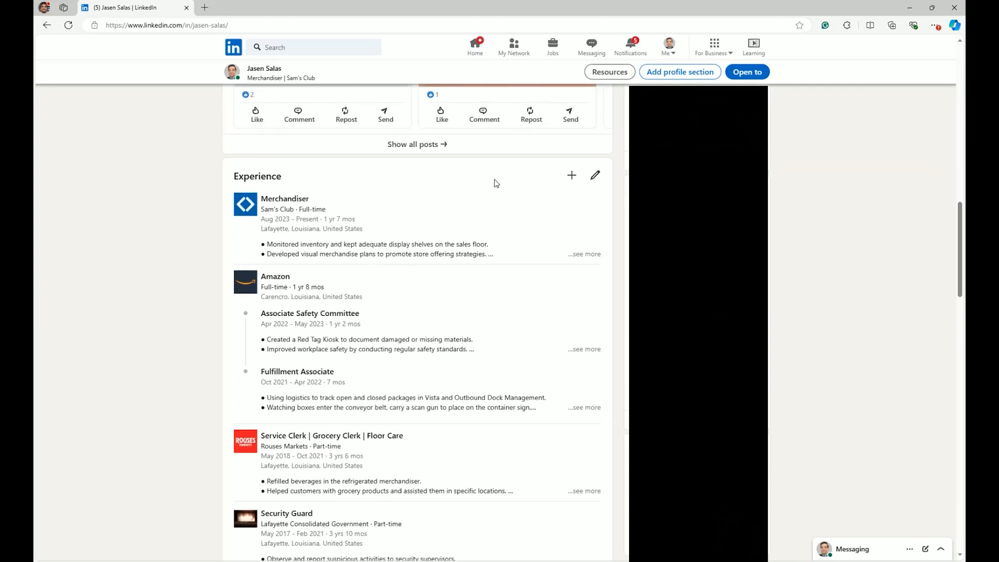
pyautogui.moveTo(961, 268); pyautogui.dragTo(959, 207)
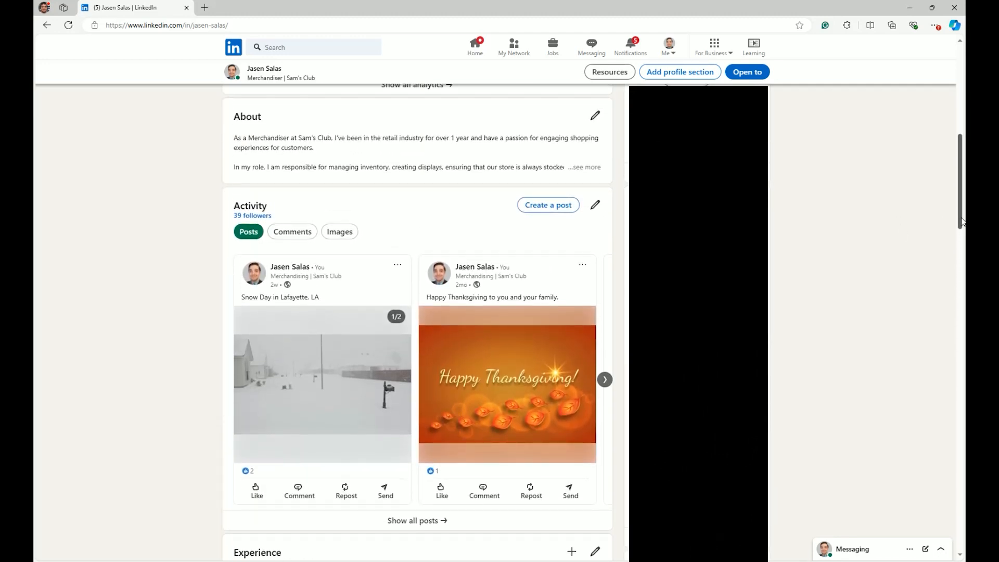
pyautogui.moveTo(961, 204); pyautogui.dragTo(963, 121)
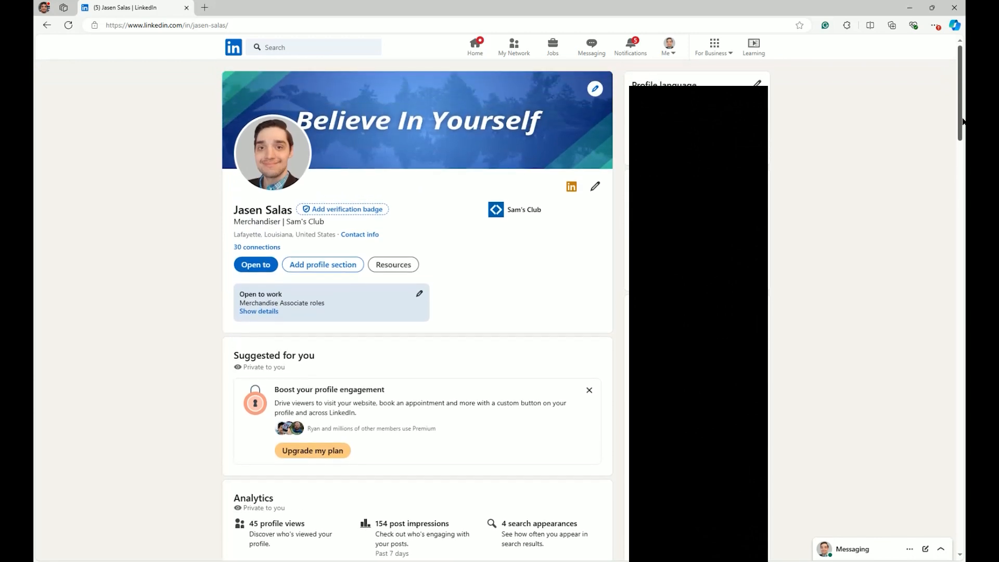